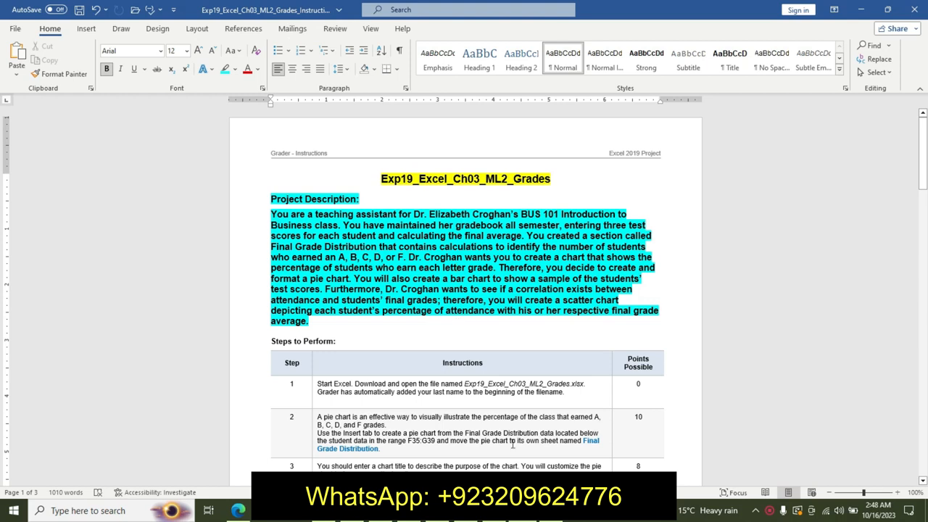
Switch to Excel to view the Exp19_Excel_Ch03_ML2_Grades workbook, and return to the Word instructions.
click(513, 510)
click(479, 350)
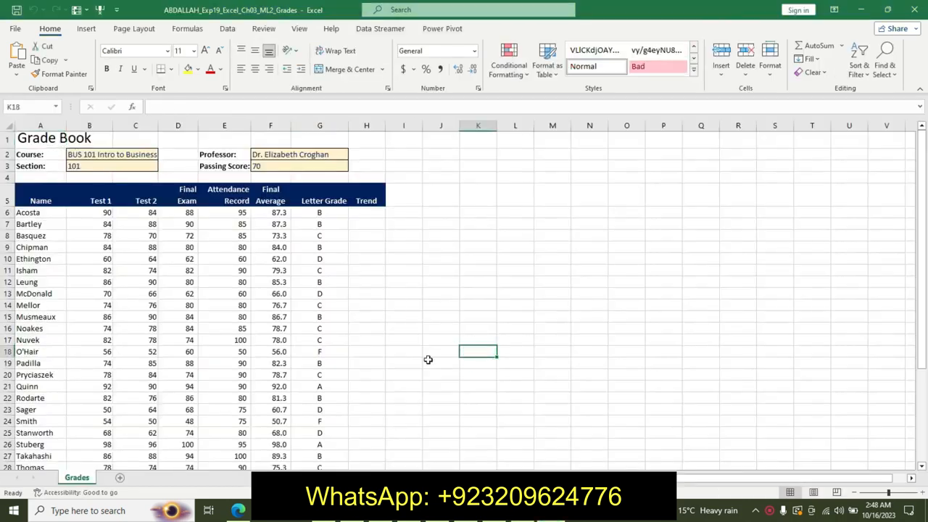
key(alt+Tab)
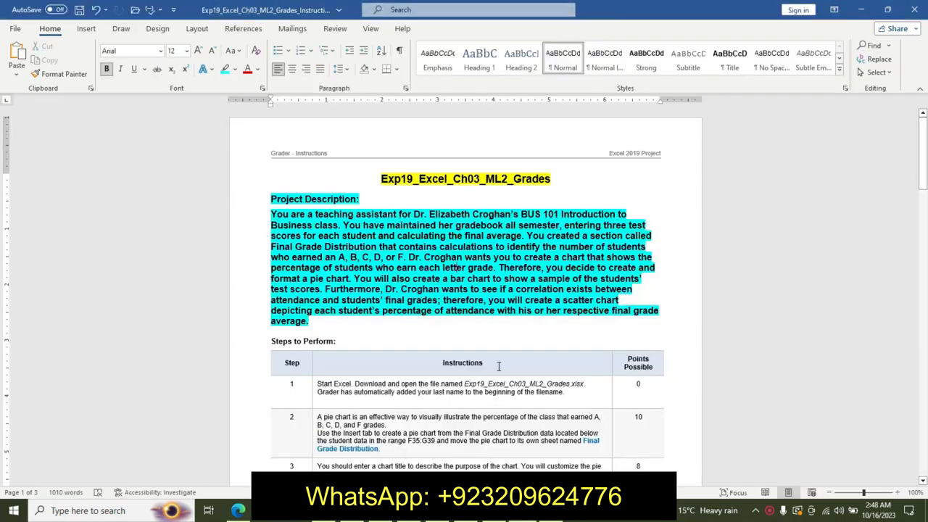
Undo the highlighting, bold and font size changes on the instructions' title and project description.
key(ctrl+z)
key(ctrl+z)
key(ctrl+z)
key(ctrl+z)
key(ctrl+z)
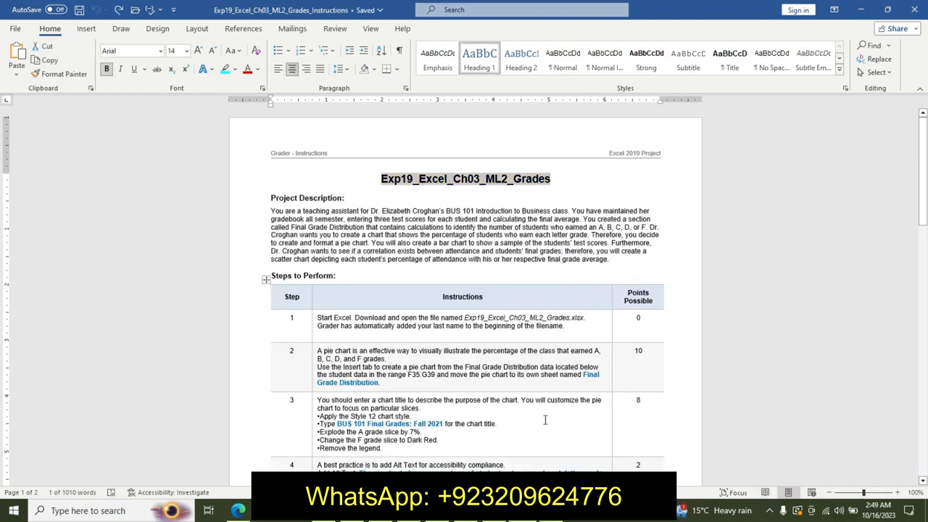
Highlight the step 1 instruction text in turquoise.
click(312, 324)
click(364, 306)
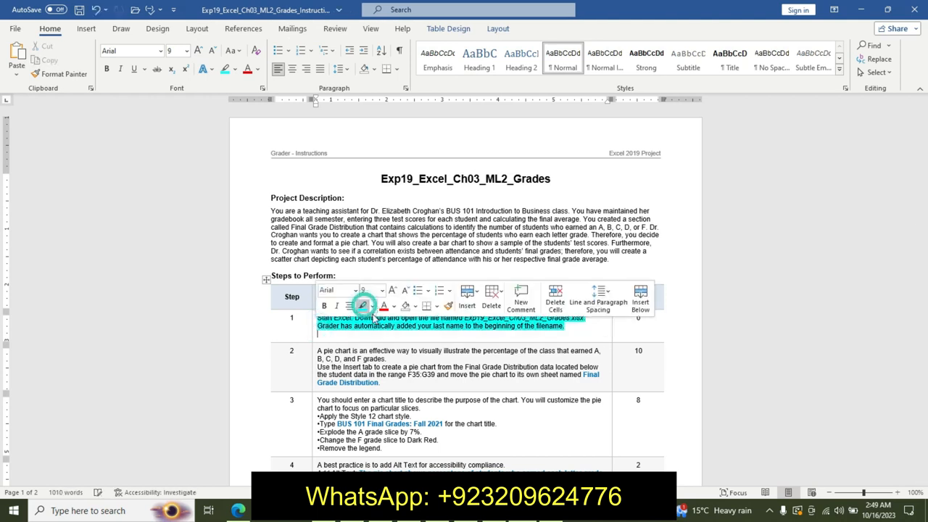
drag(466, 319, 616, 314)
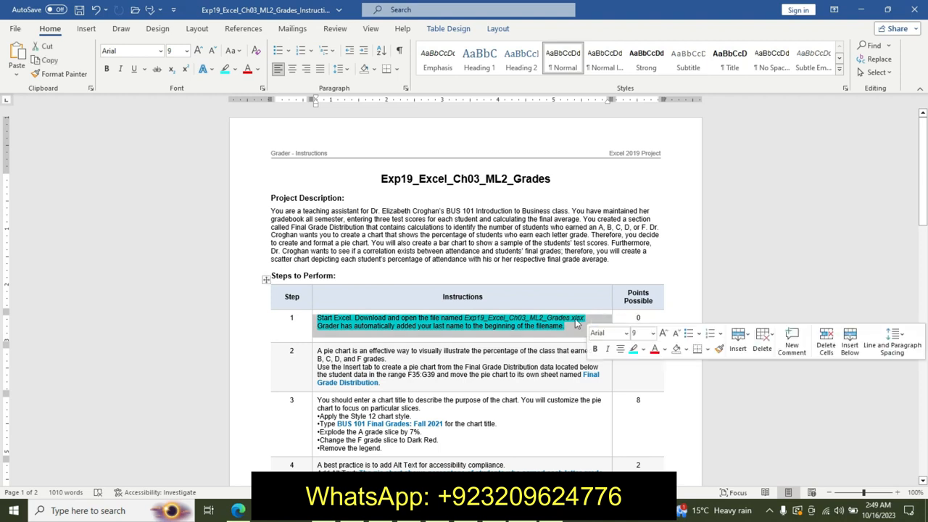
click(502, 317)
Format the workbook file name in step 1 as 14 pt bold red text with yellow highlighting.
drag(466, 316, 609, 315)
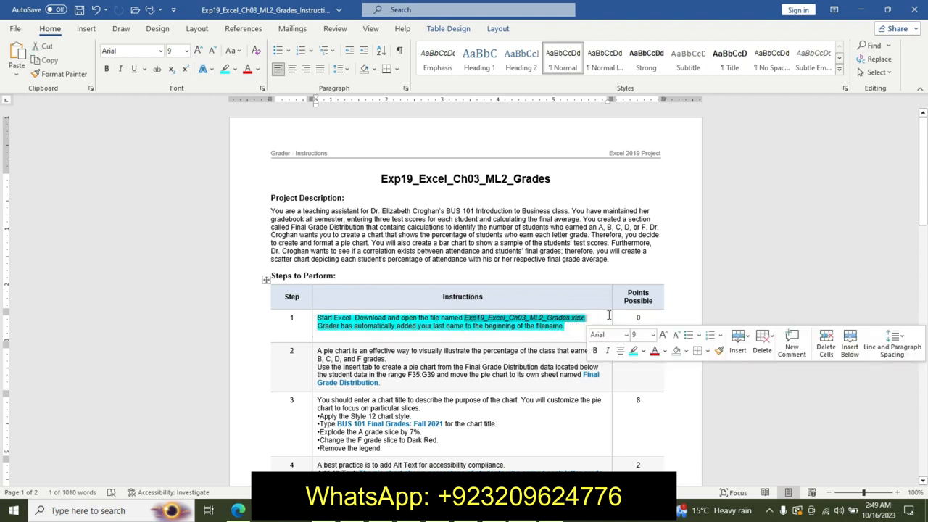
click(652, 335)
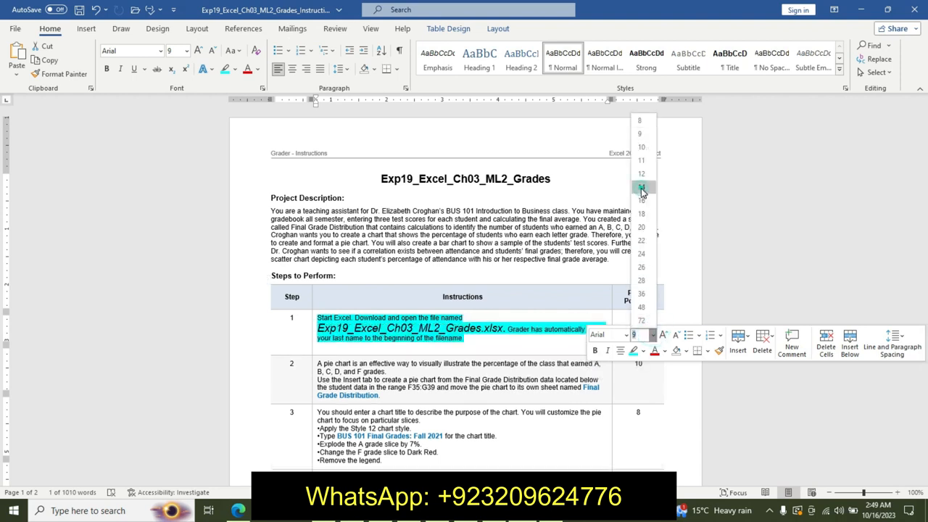
click(641, 190)
click(595, 351)
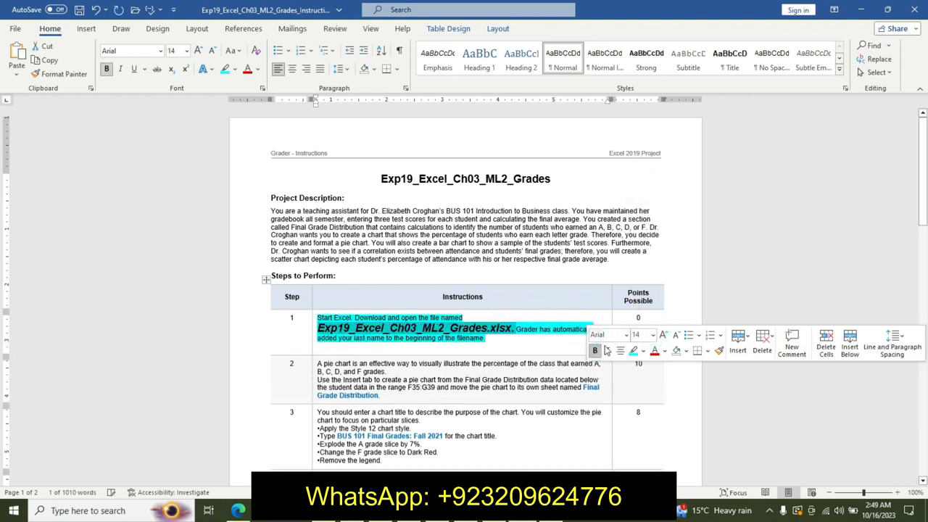
click(654, 350)
click(644, 352)
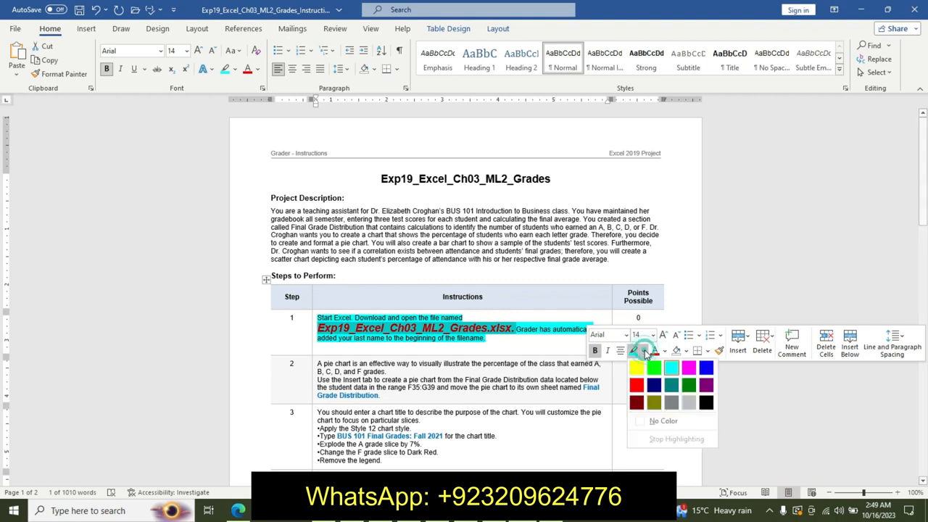
click(636, 369)
click(339, 336)
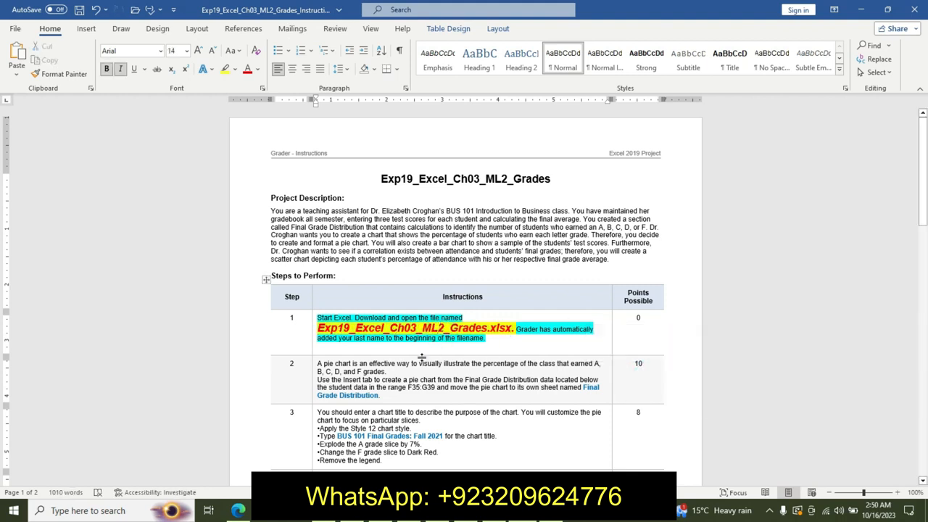
Check the grade workbook in Excel, and undo all step 1 formatting in the Word instructions.
key(alt+Tab)
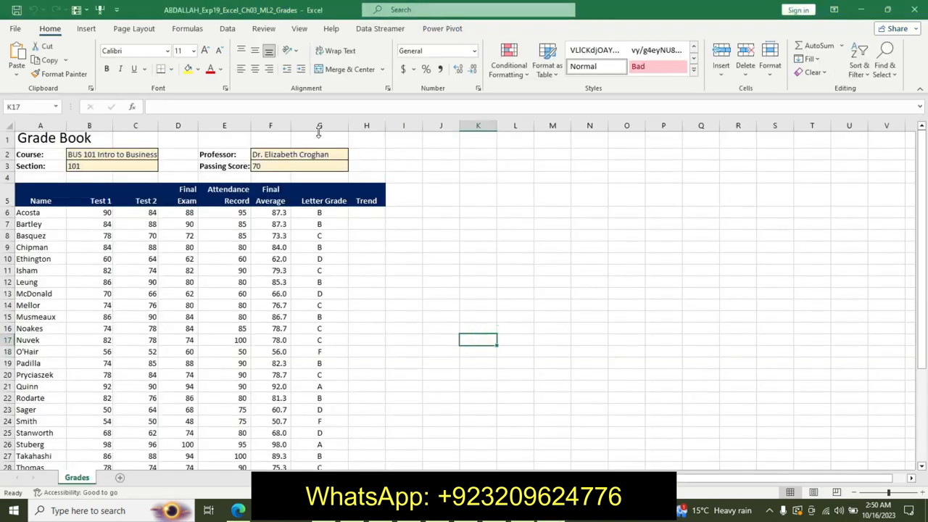
key(alt+Tab)
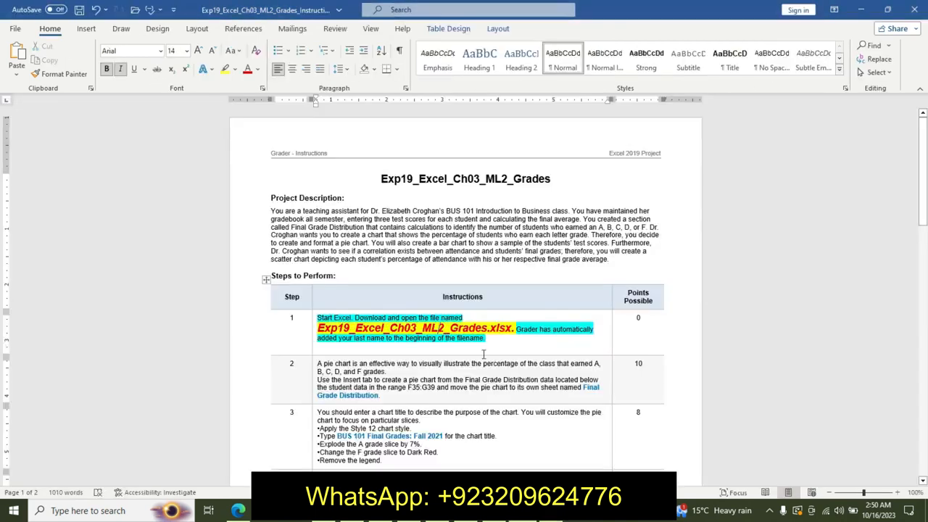
key(ctrl+z)
key(ctrl+z)
key(ctrl+z)
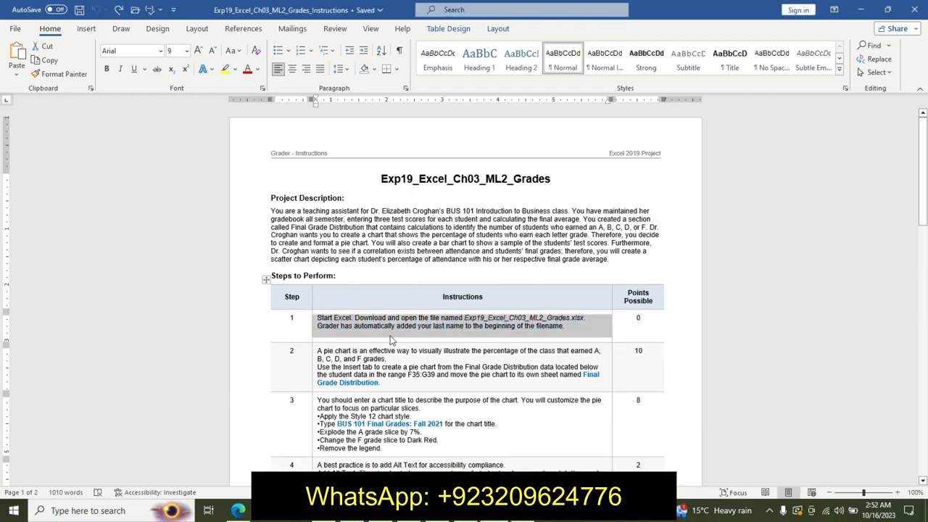
Format the step 2 instruction text as 12 pt bold with turquoise highlighting.
click(314, 351)
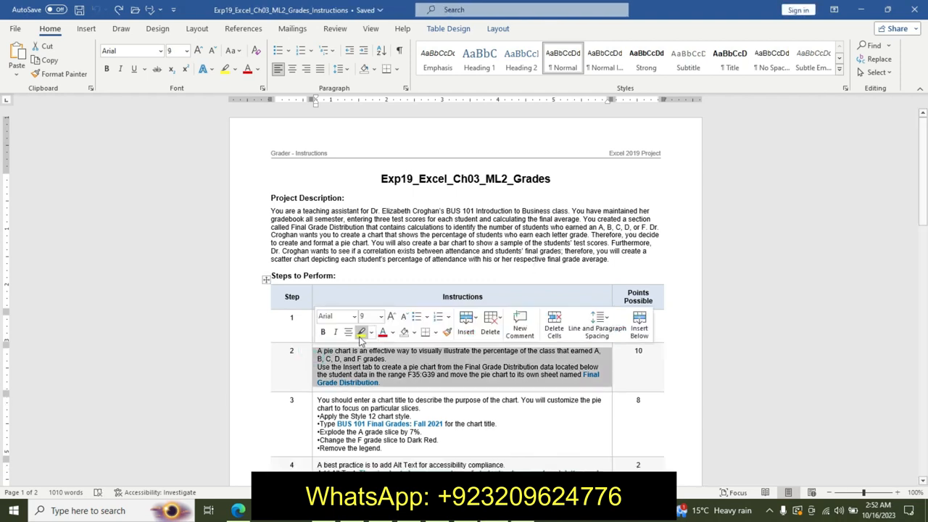
click(379, 316)
click(369, 155)
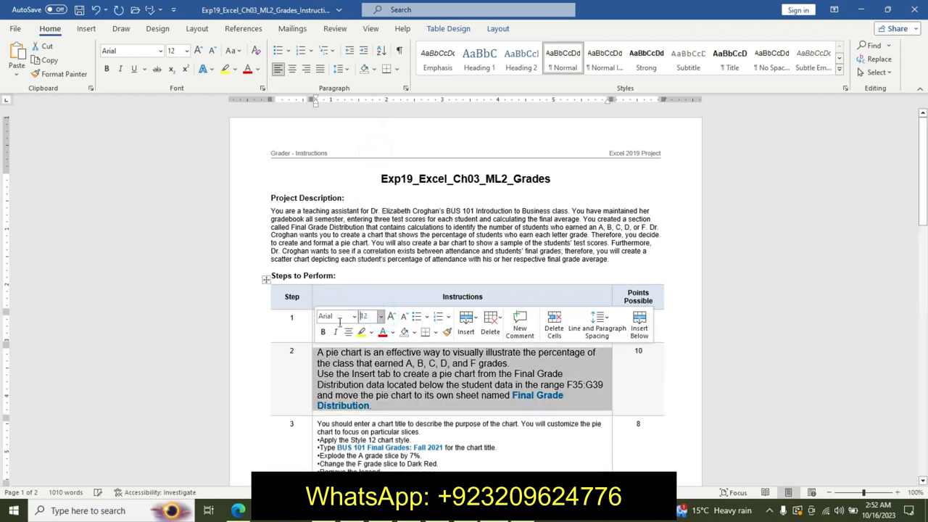
click(322, 332)
click(371, 332)
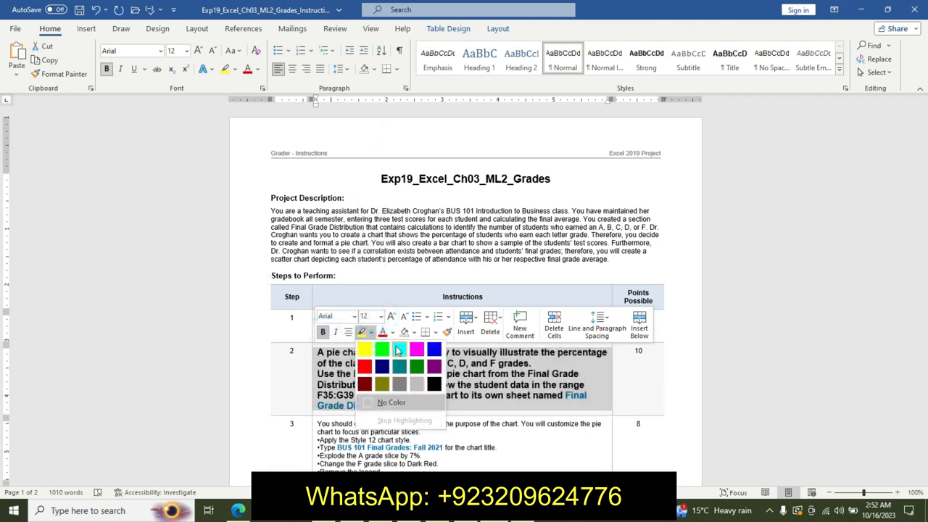
click(397, 349)
Highlight the first sentence of step 2, about the pie chart's purpose, in yellow.
drag(923, 172, 886, 226)
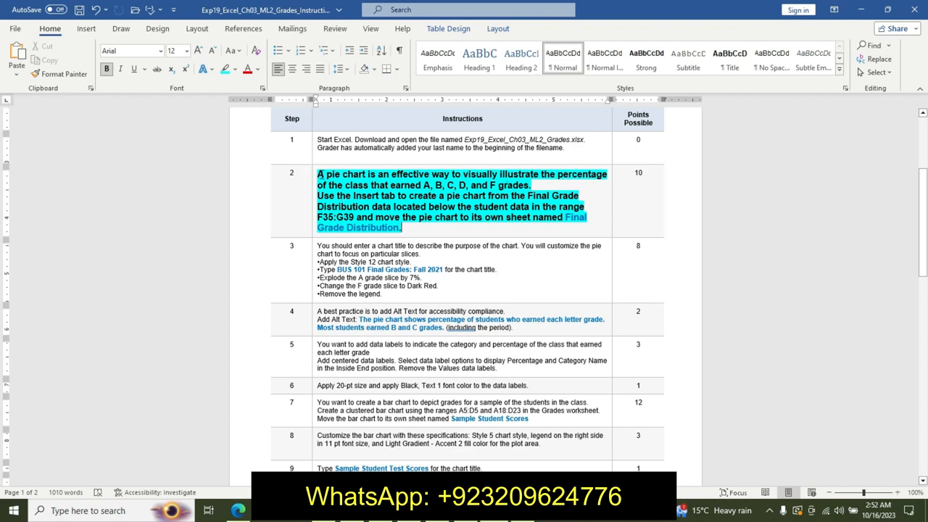
drag(317, 175, 564, 187)
click(612, 163)
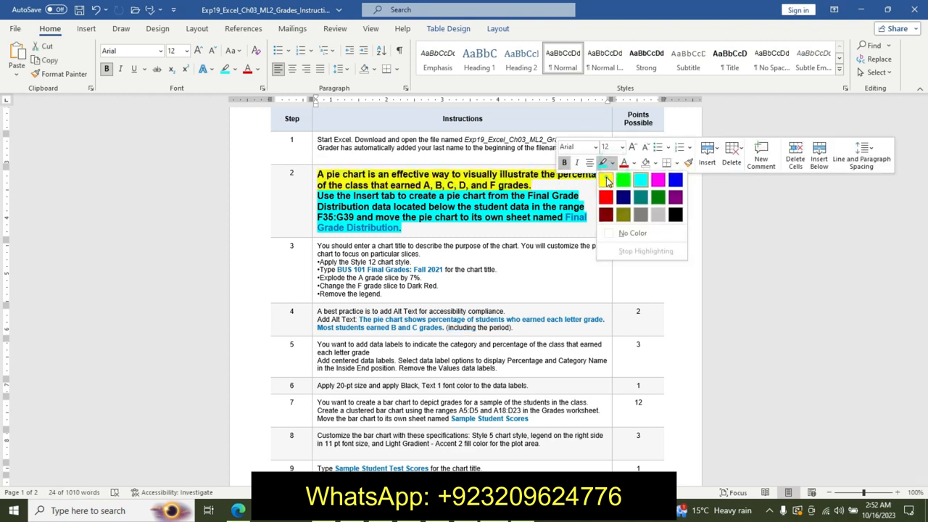
click(601, 170)
click(461, 185)
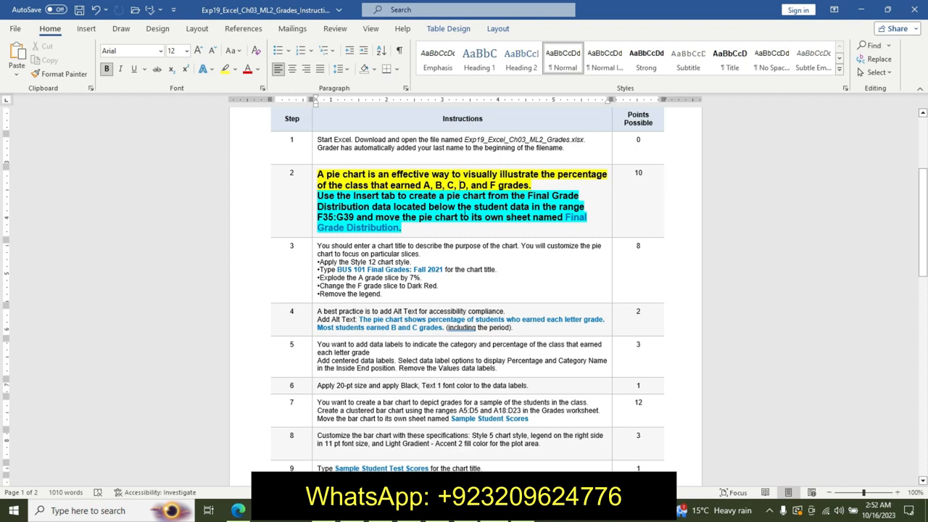
Switch to Excel and select the Final Grade Distribution data in range F35:G39 of the Grades sheet.
drag(317, 218, 356, 218)
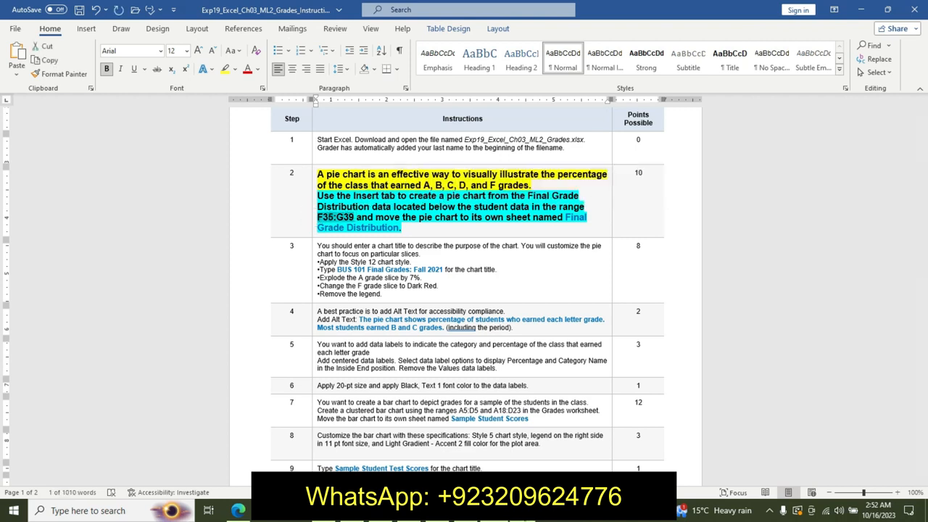
key(alt+Tab)
click(25, 107)
key(BackSpace)
key(alt+Tab)
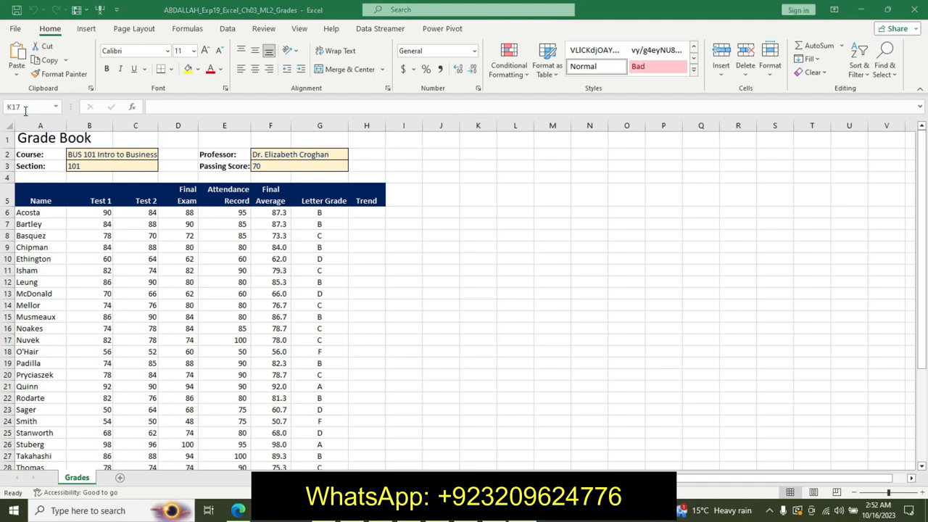
key(alt+Tab)
click(25, 109)
key(BackSpace)
text(F35:G39)
key(Return)
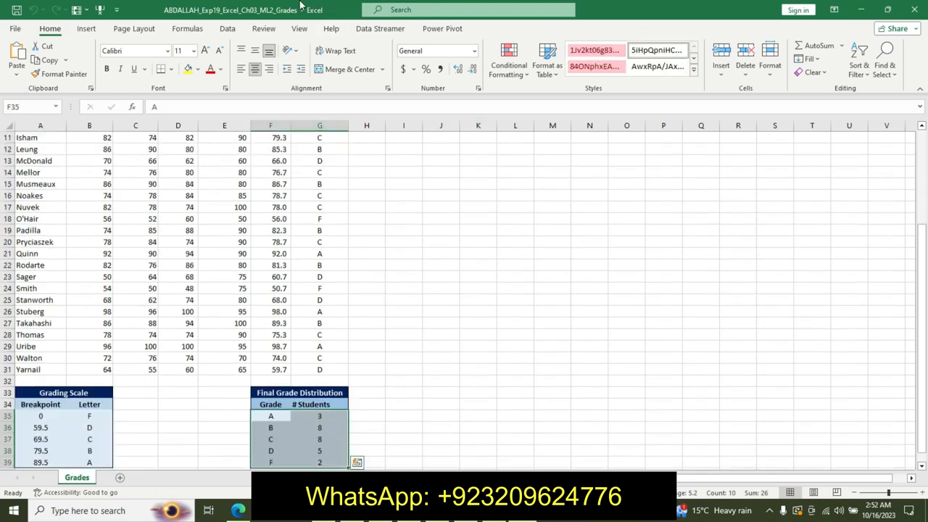
Insert a standard 2-D pie chart from the selected grade distribution data.
click(86, 29)
click(383, 62)
click(374, 102)
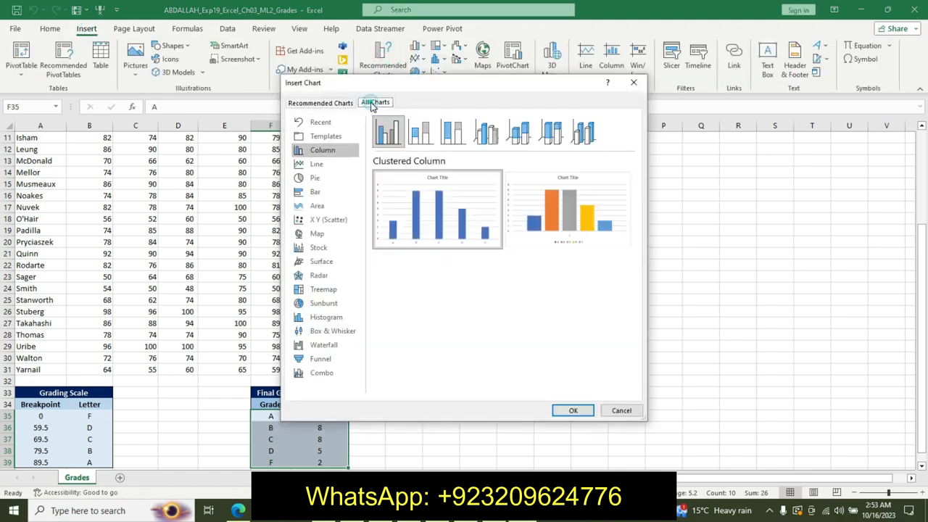
click(334, 181)
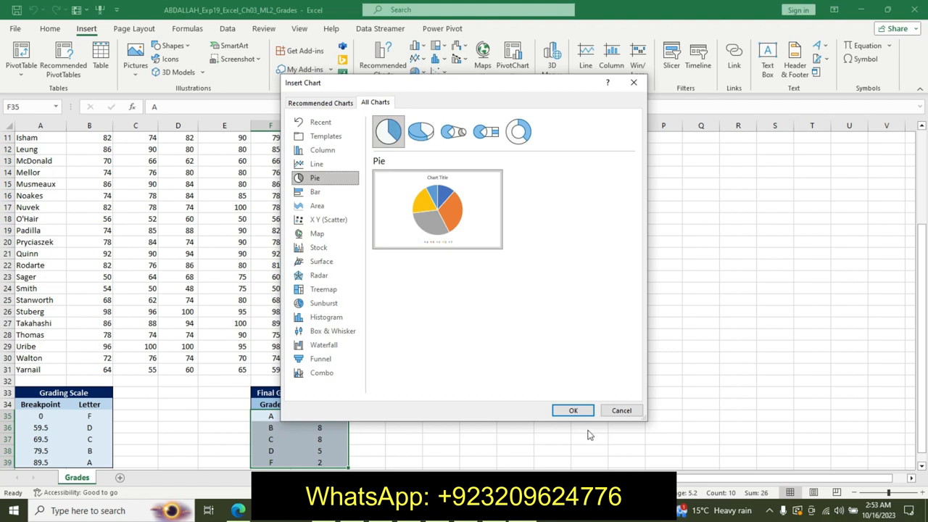
click(573, 411)
Copy the sheet name "Final Grade Distribution" from step 2 of the Word instructions and return to Excel.
key(alt+Tab)
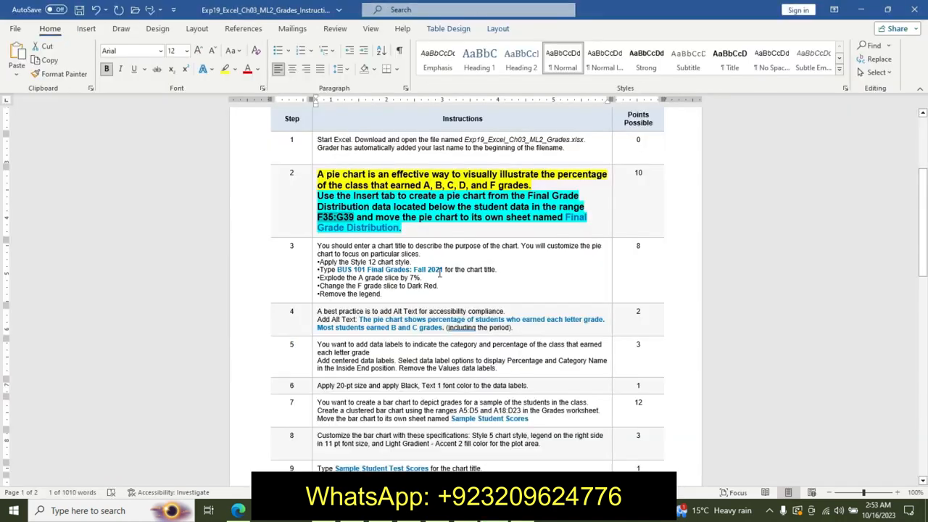
drag(567, 219, 562, 227)
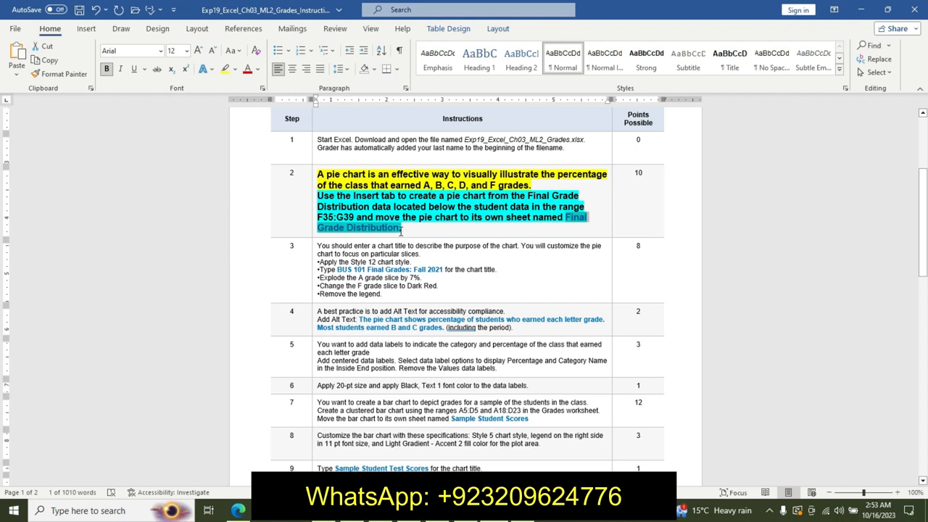
drag(397, 232, 397, 233)
key(ctrl+c)
key(alt+Tab)
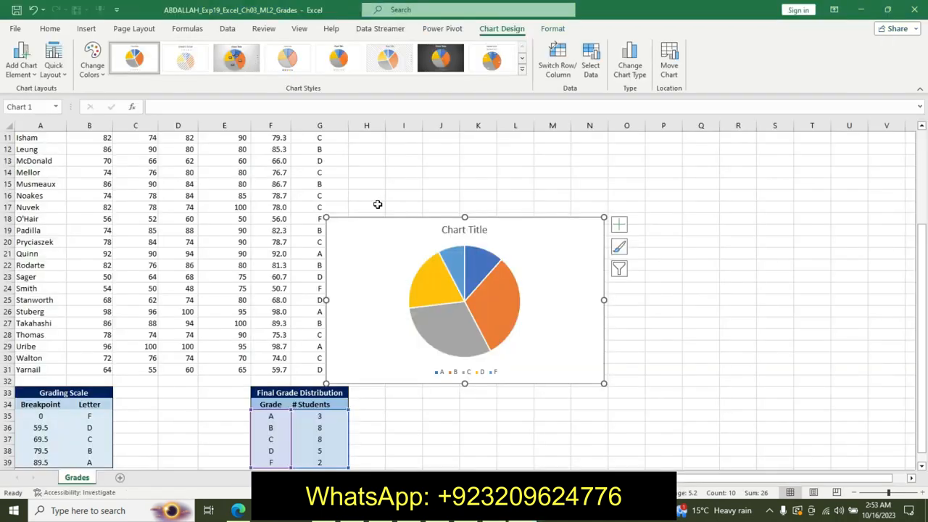
Move the pie chart to a new sheet named Final Grade Distribution.
click(668, 65)
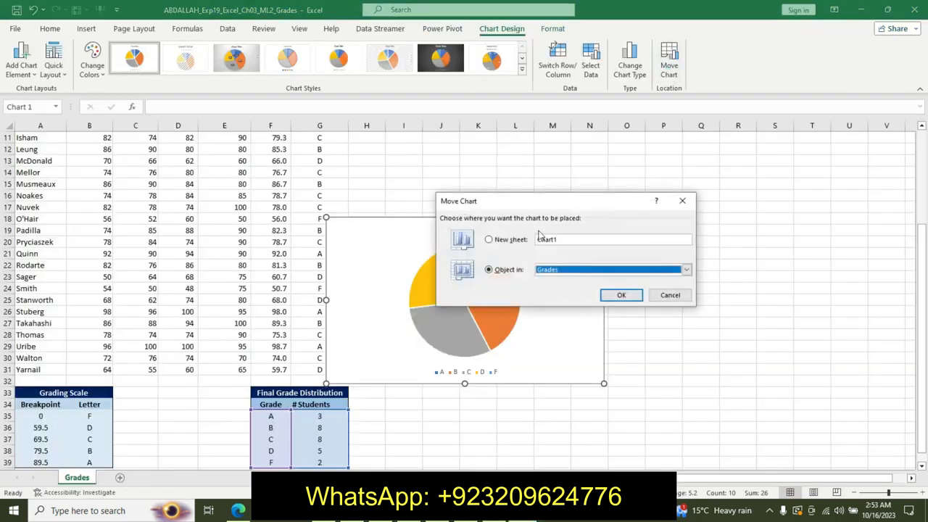
click(506, 239)
key(BackSpace)
key(ctrl+v)
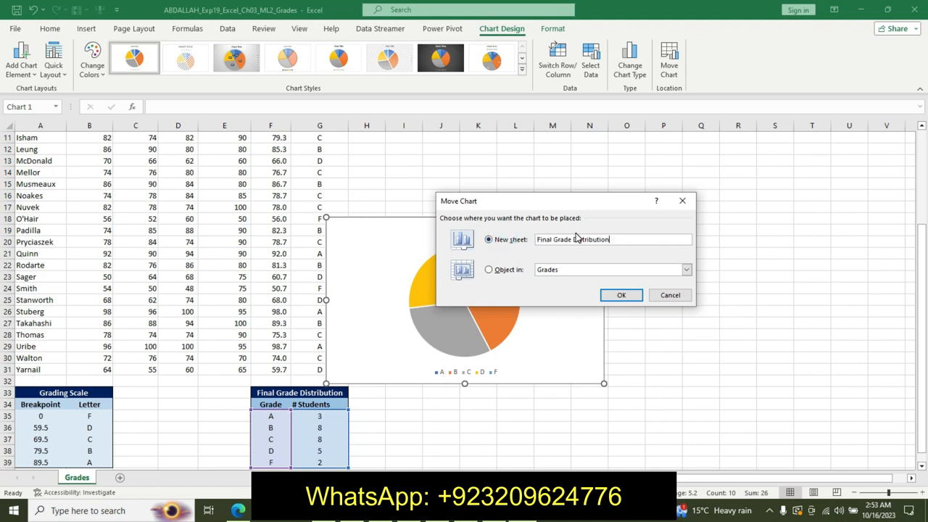
click(617, 295)
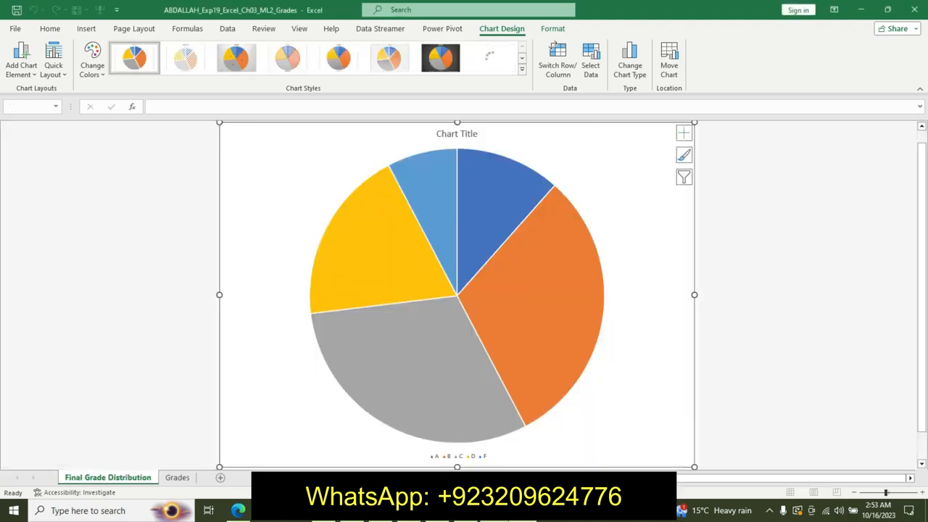
Switch to the Word instructions and undo all formatting applied to step 2.
key(alt+Tab)
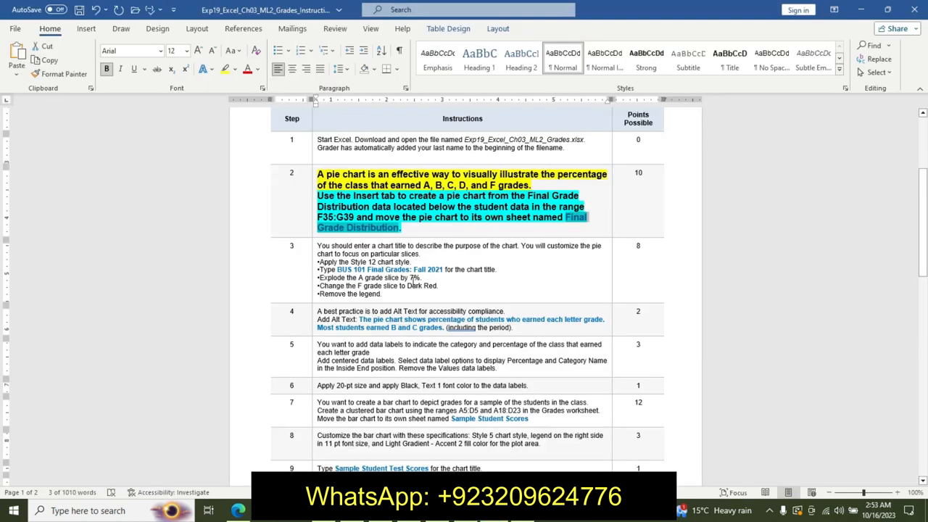
key(ctrl+z)
key(ctrl+z)
key(ctrl+z)
key(ctrl+z)
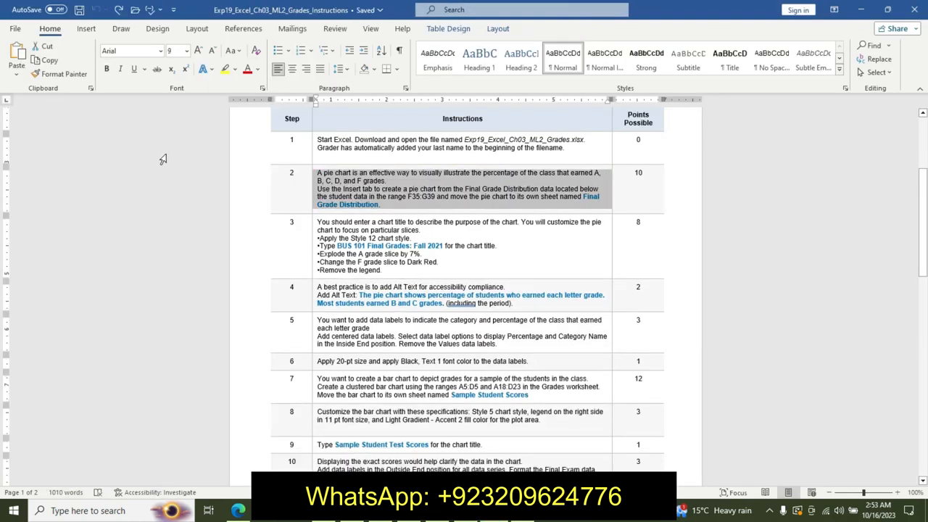
Highlight step 3's introductory sentences in yellow, and set its bulleted list to 16 pt bold.
drag(317, 218, 408, 232)
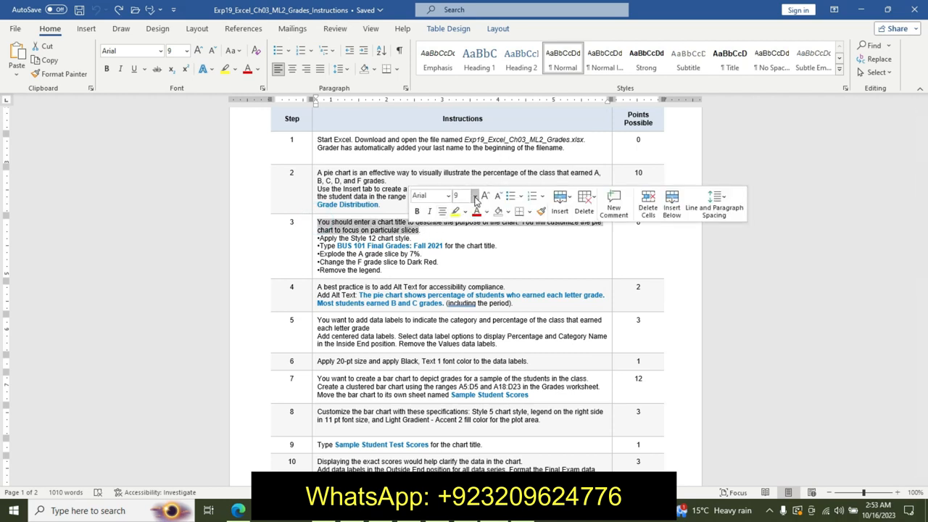
click(454, 211)
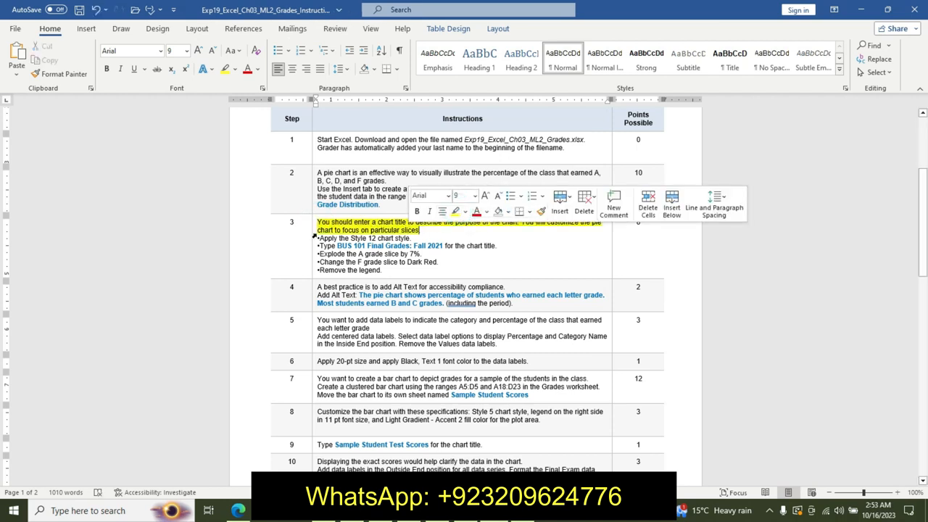
drag(318, 239, 429, 266)
click(457, 232)
text(16)
key(Return)
click(410, 248)
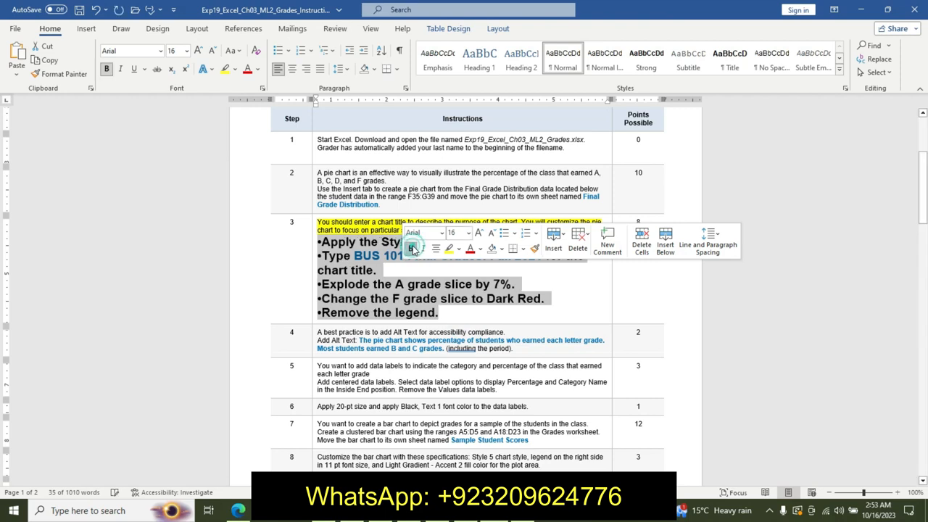
Highlight the bulleted list in step 3 of the instructions in turquoise.
click(459, 248)
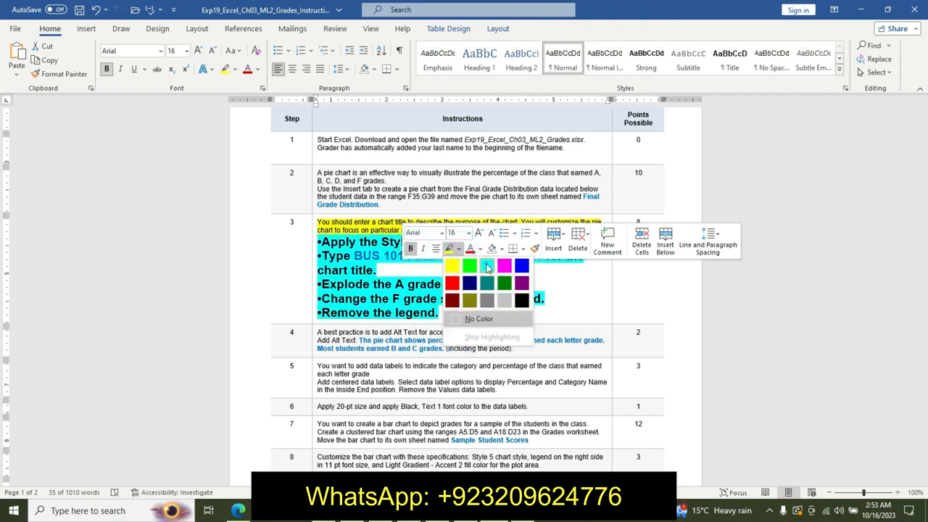
click(486, 264)
click(408, 284)
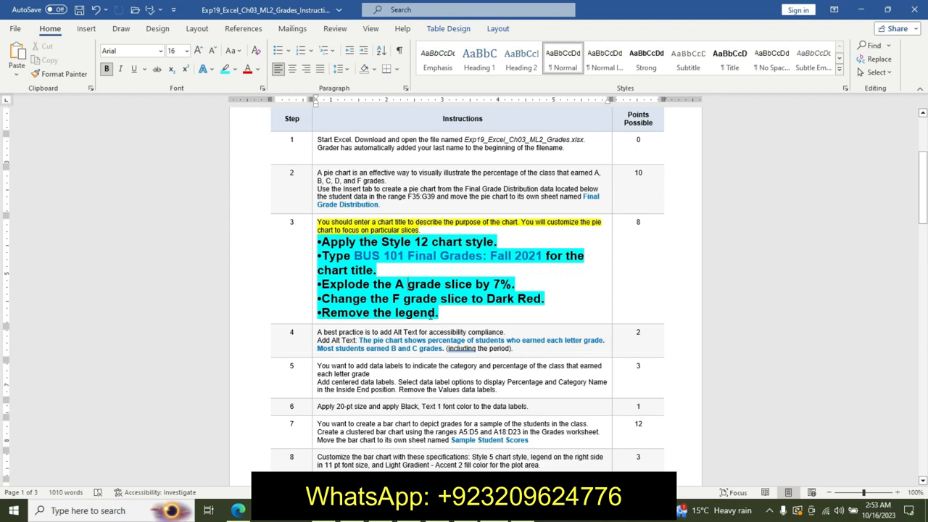
Switch to Excel and apply the Style 12 chart style to the pie chart.
key(alt+Tab)
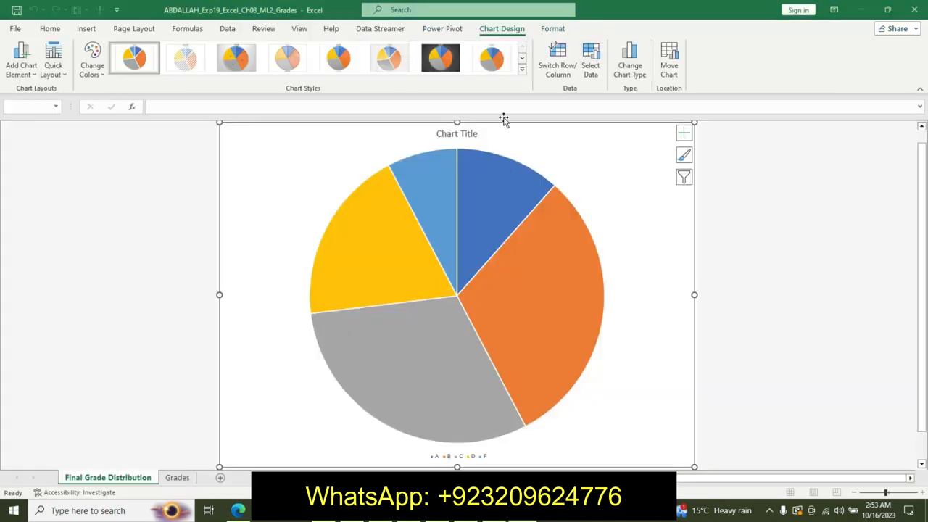
click(521, 69)
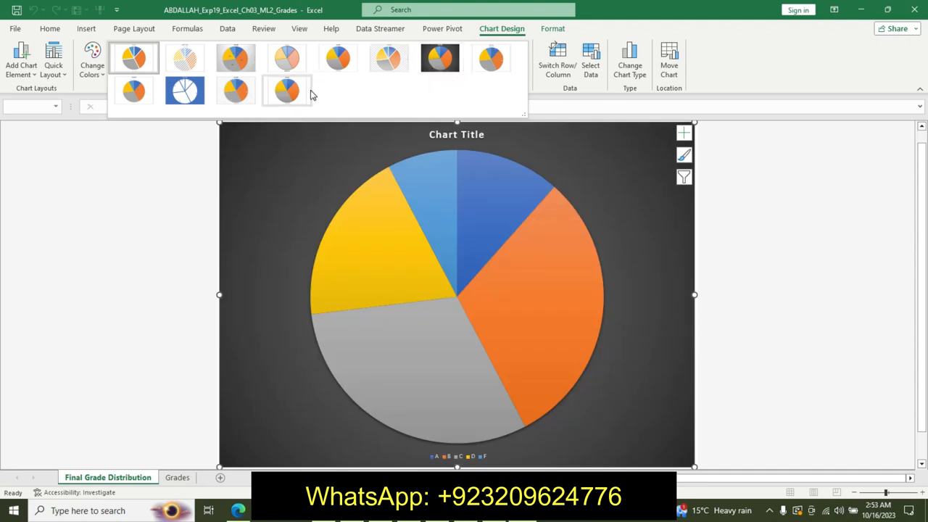
click(288, 91)
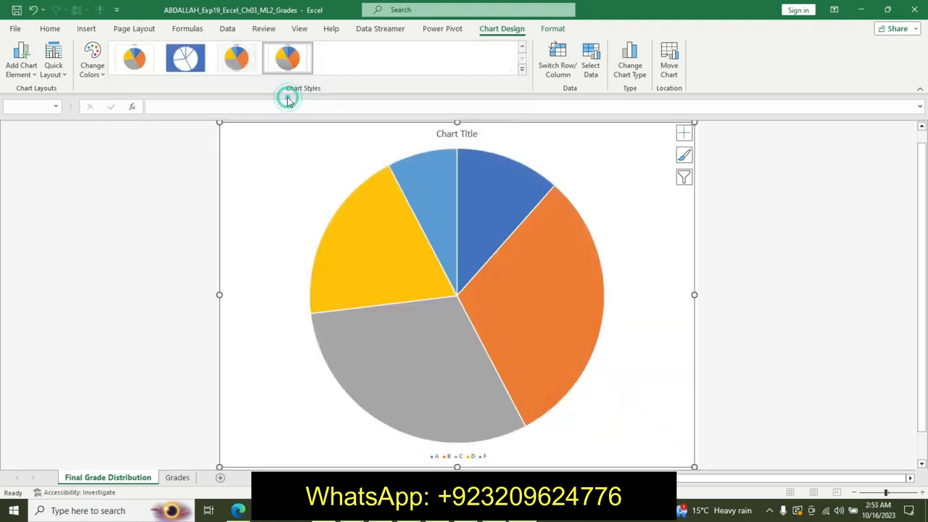
Copy "BUS 101 Final Grades: Fall 2021" from step 3 of the Word instructions and paste it as the pie chart's title in Excel.
key(alt+Tab)
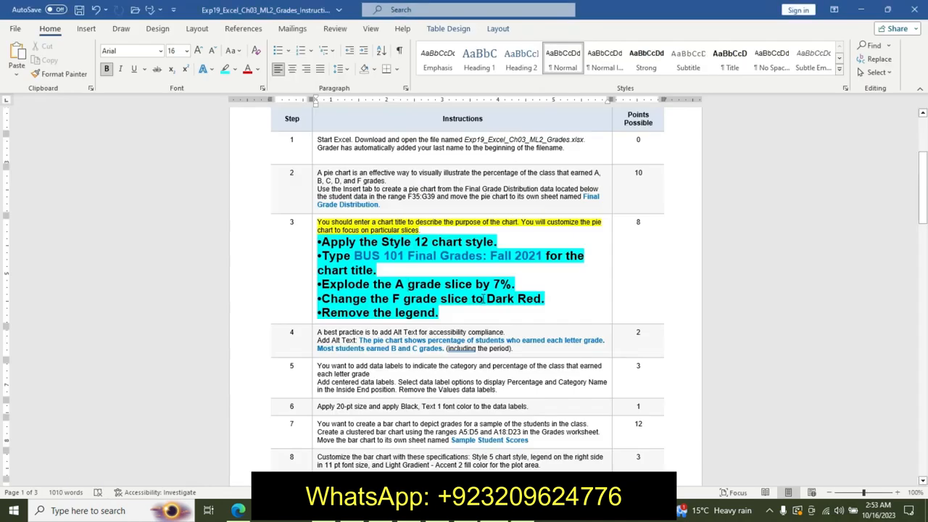
drag(354, 255, 523, 258)
key(ctrl+c)
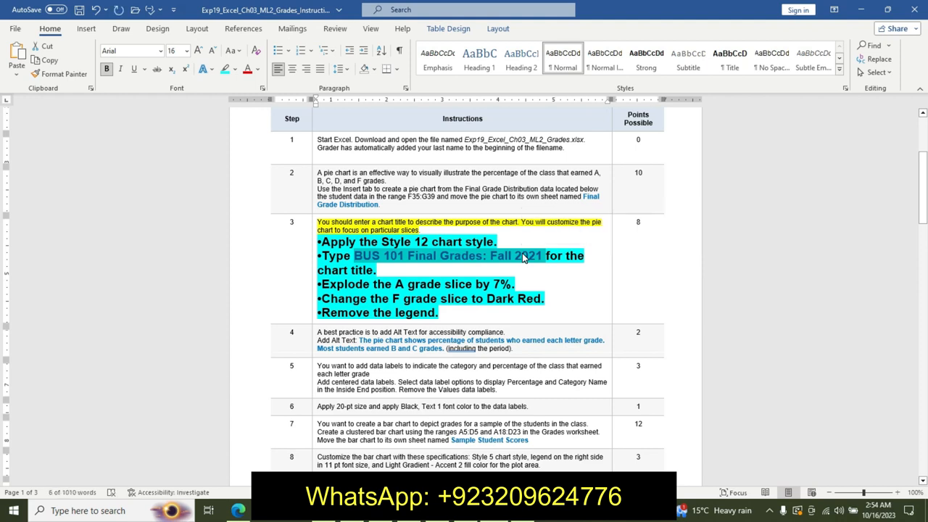
key(alt+Tab)
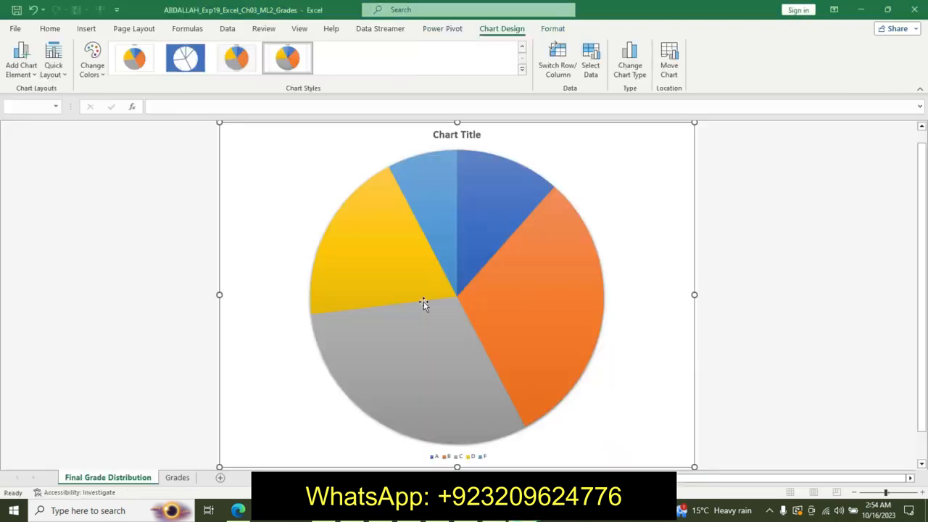
click(453, 135)
click(432, 109)
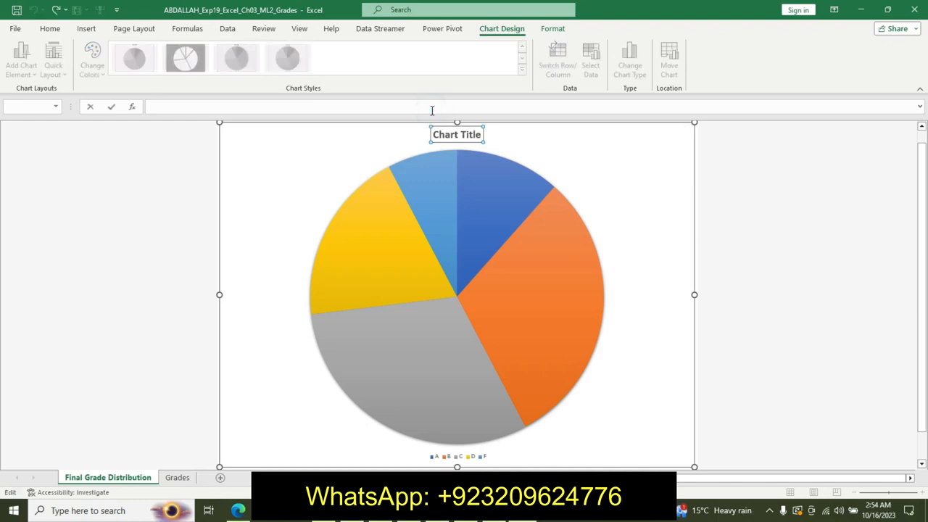
key(ctrl+v)
key(Return)
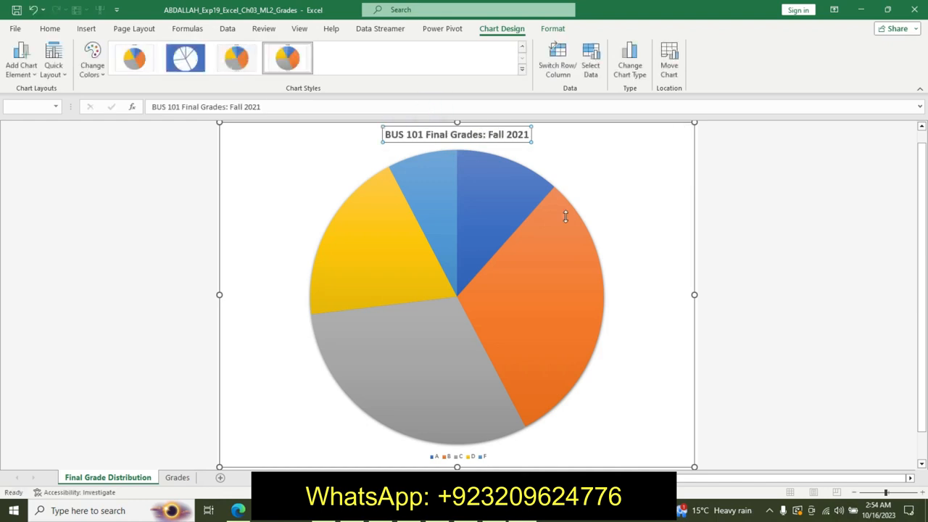
Check the slice requirement in the Word instructions, and set the A grade slice's point explosion to 7% in Excel.
key(alt+Tab)
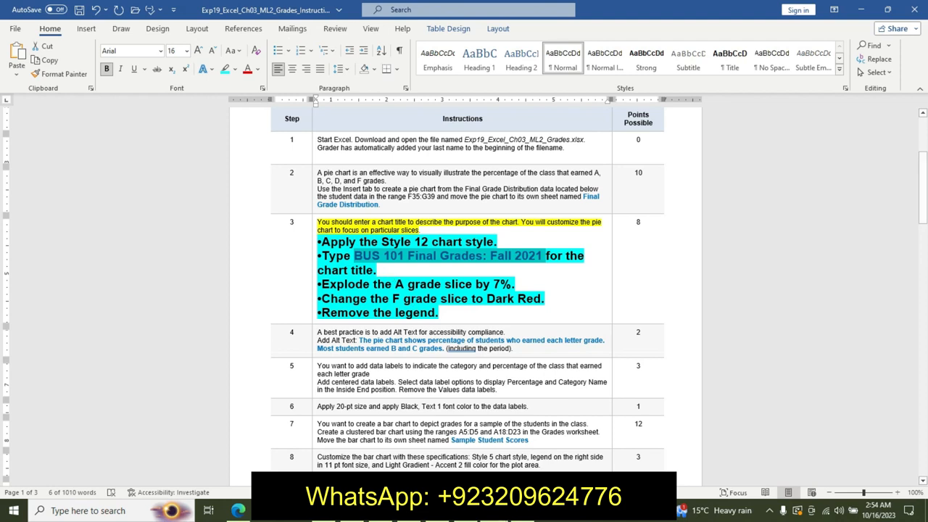
key(alt+Tab)
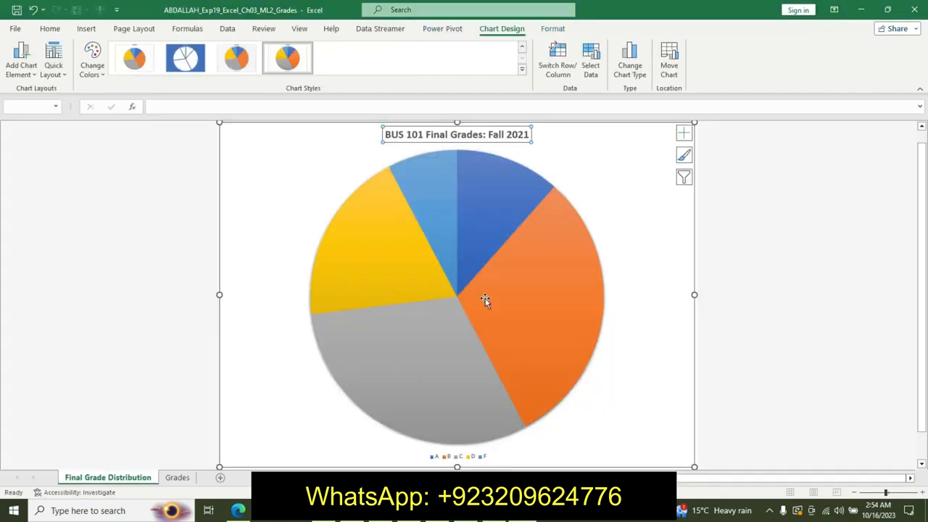
double_click(470, 257)
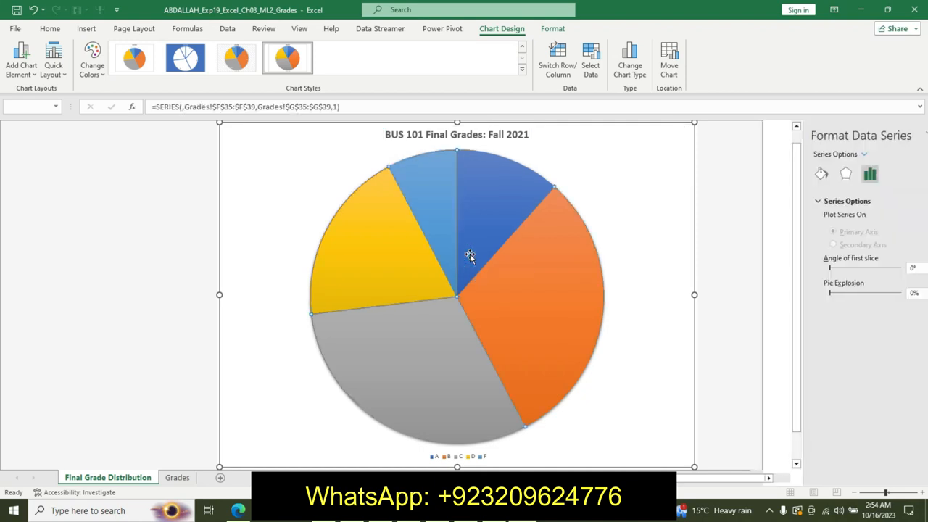
click(470, 252)
click(409, 212)
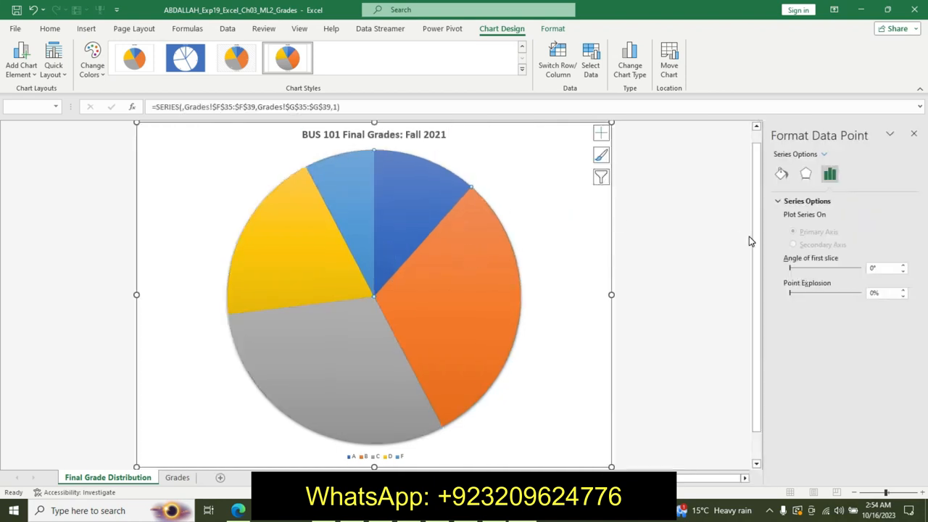
key(alt+Tab)
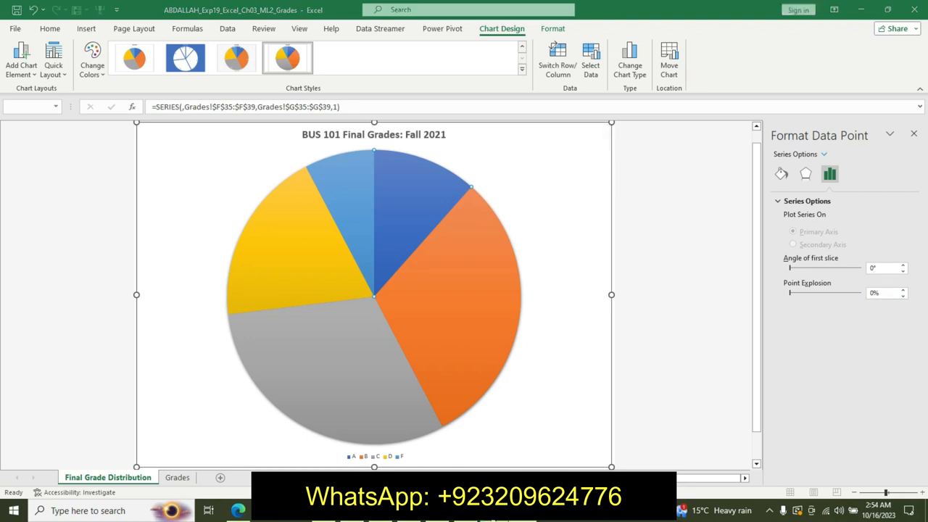
key(alt+Tab)
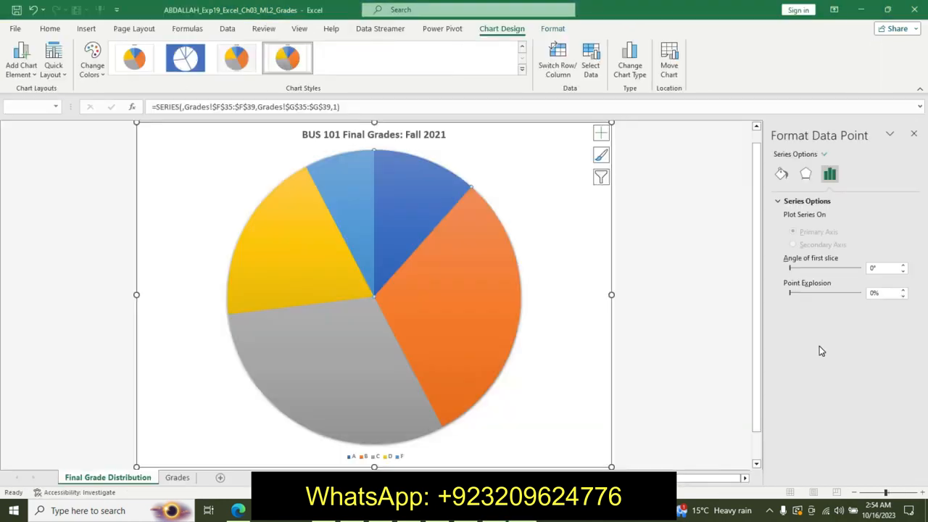
click(903, 290)
click(903, 289)
click(903, 289)
click(903, 289)
click(903, 289)
click(904, 289)
click(903, 289)
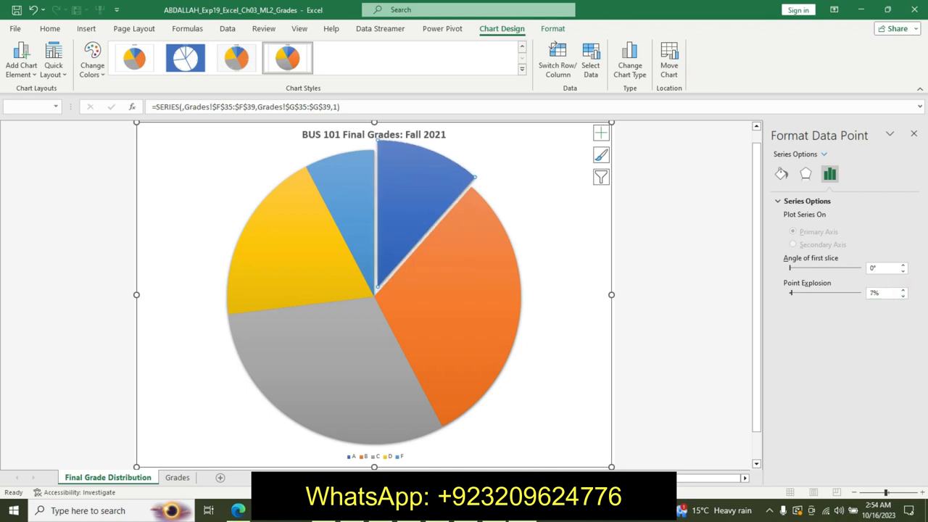
Check the next bullet in the Word instructions, and change the F grade slice's fill to Dark Red in Excel.
key(alt+Tab)
click(379, 305)
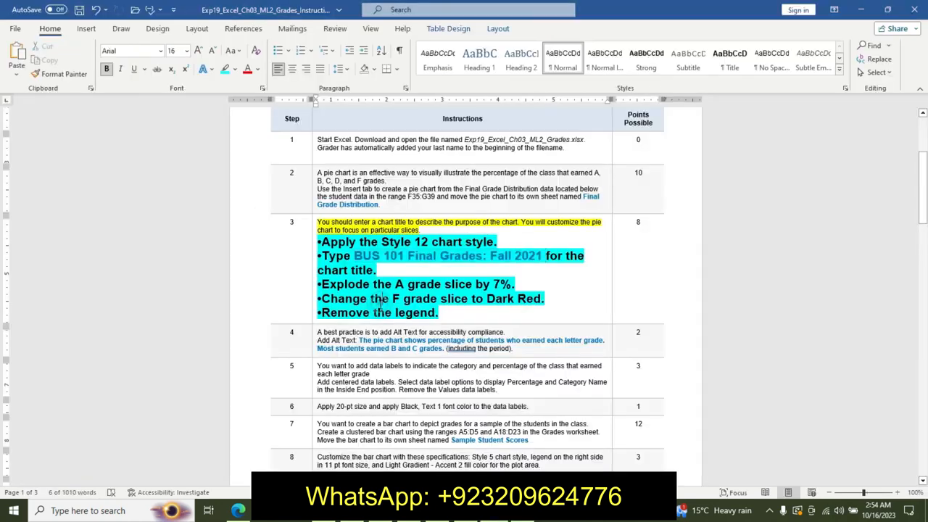
key(alt+Tab)
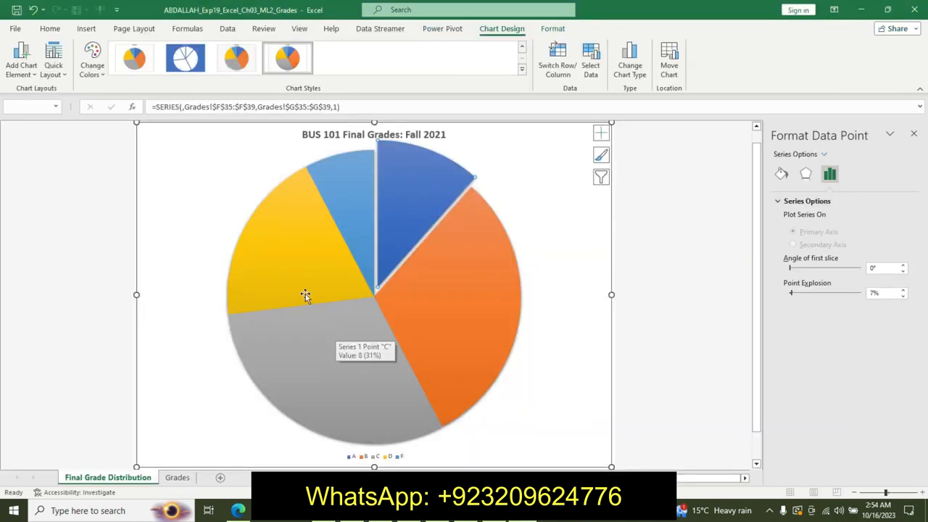
click(349, 233)
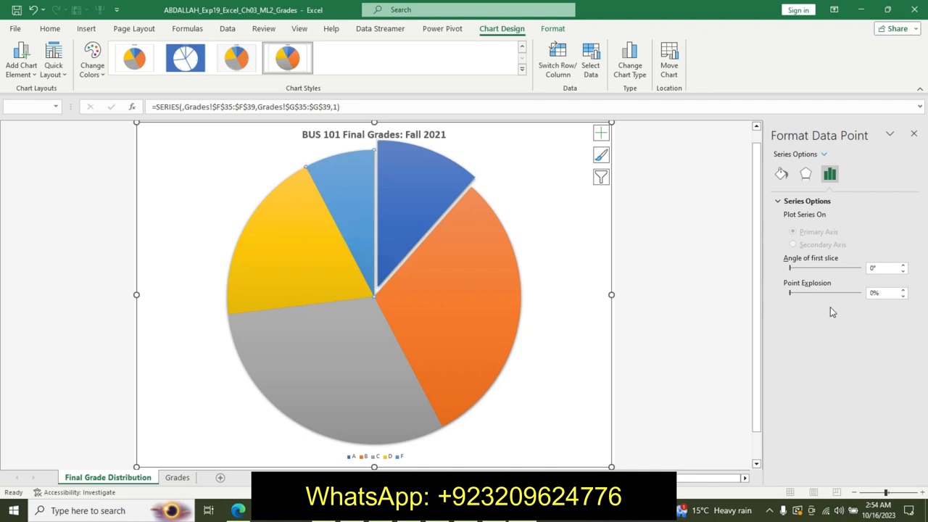
click(780, 177)
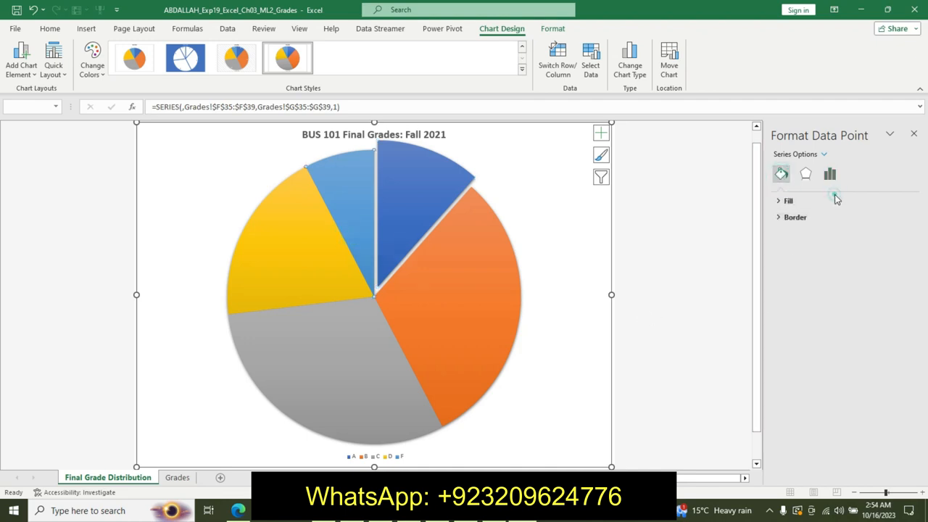
click(807, 206)
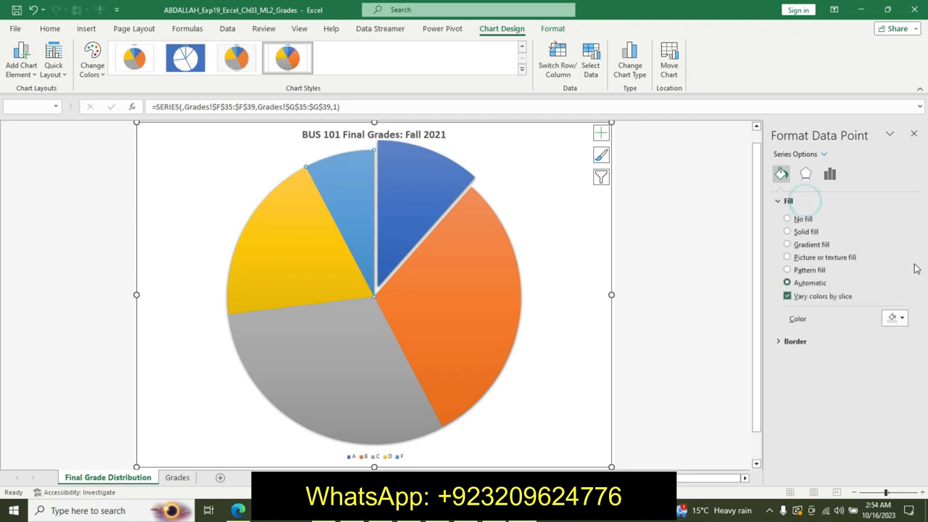
click(899, 317)
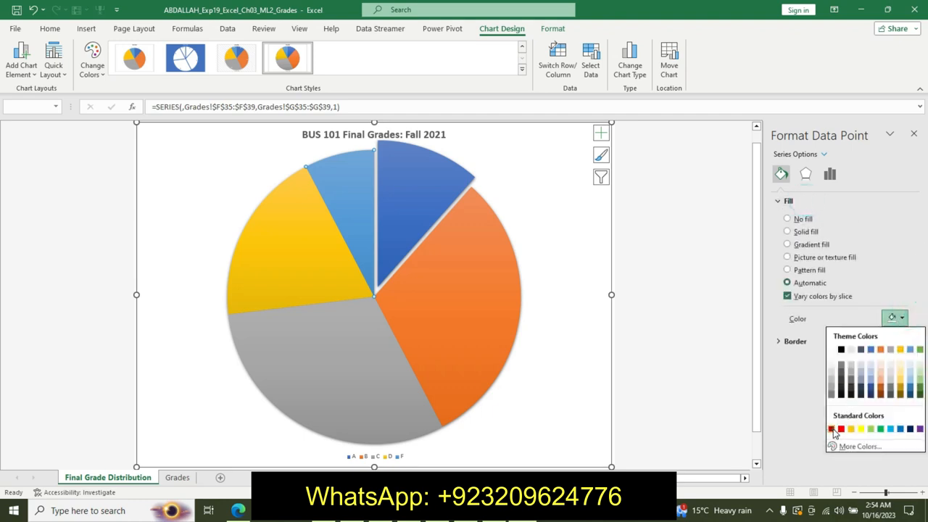
click(832, 429)
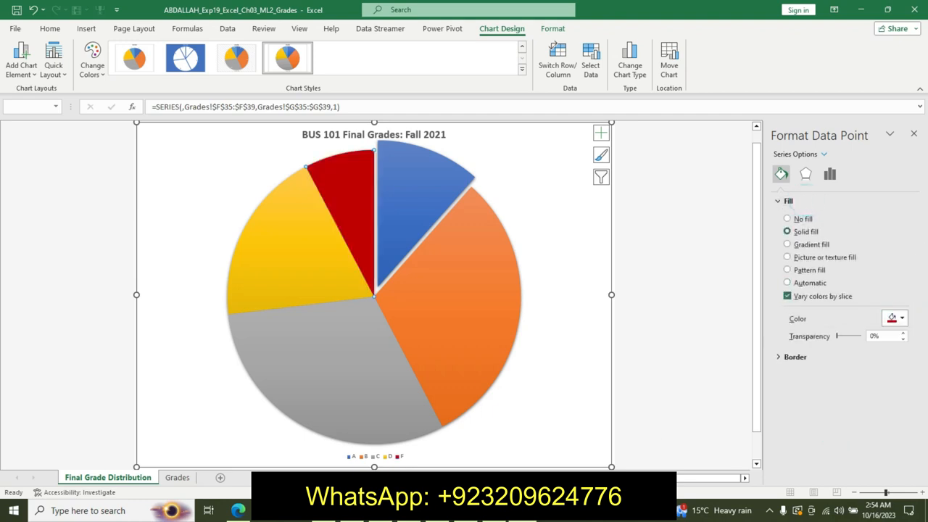
Remove the legend from the pie chart and check step 3 of the Word instructions again.
key(alt+Tab)
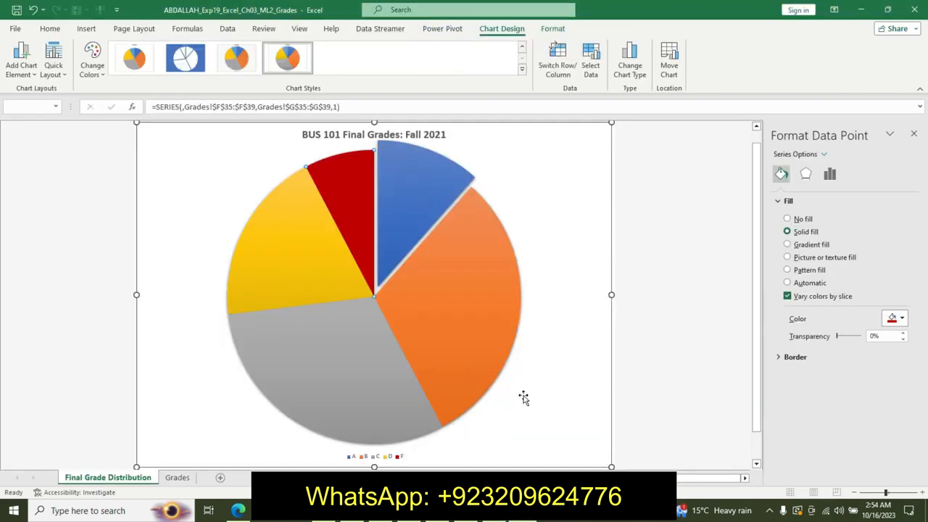
key(alt+Tab)
click(600, 133)
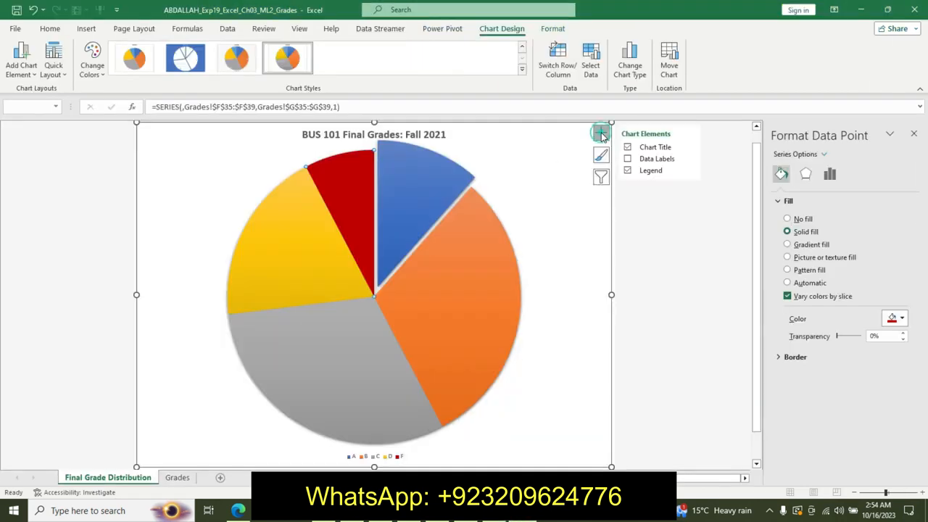
click(627, 170)
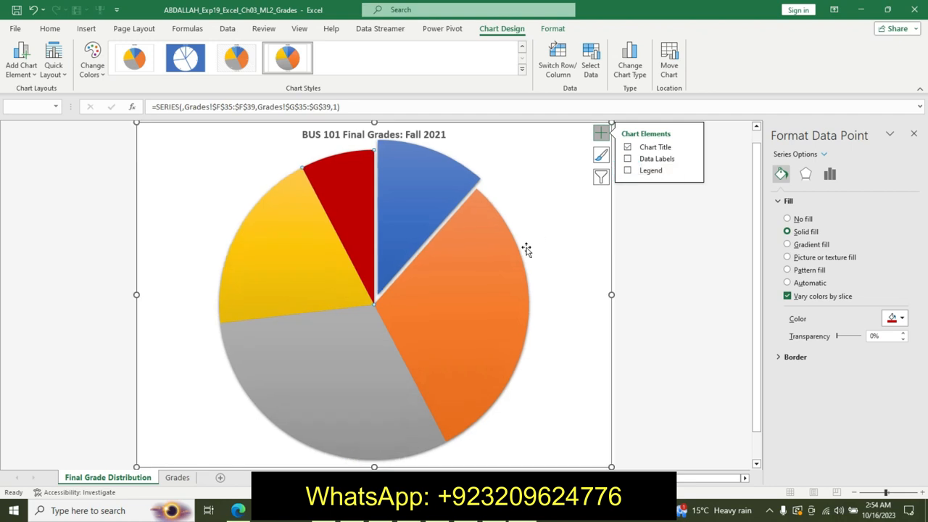
key(alt+Tab)
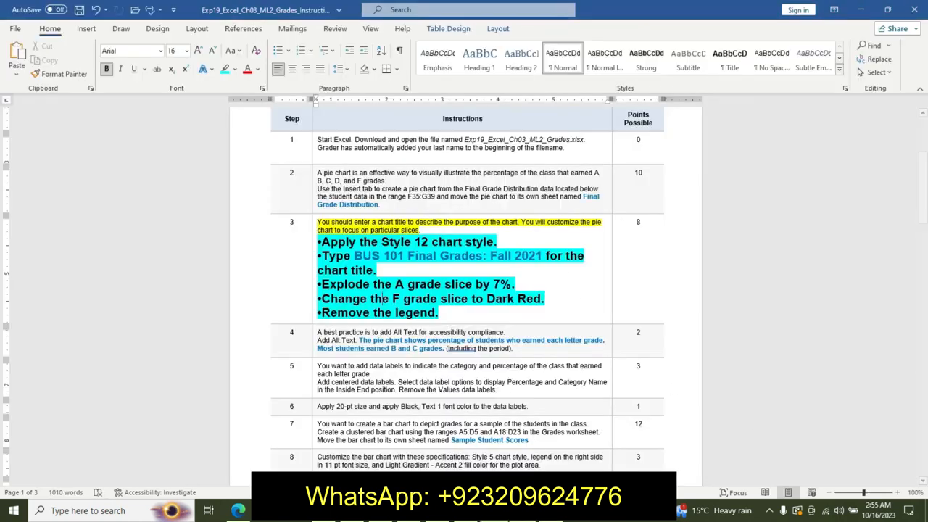
key(alt+Tab)
click(601, 134)
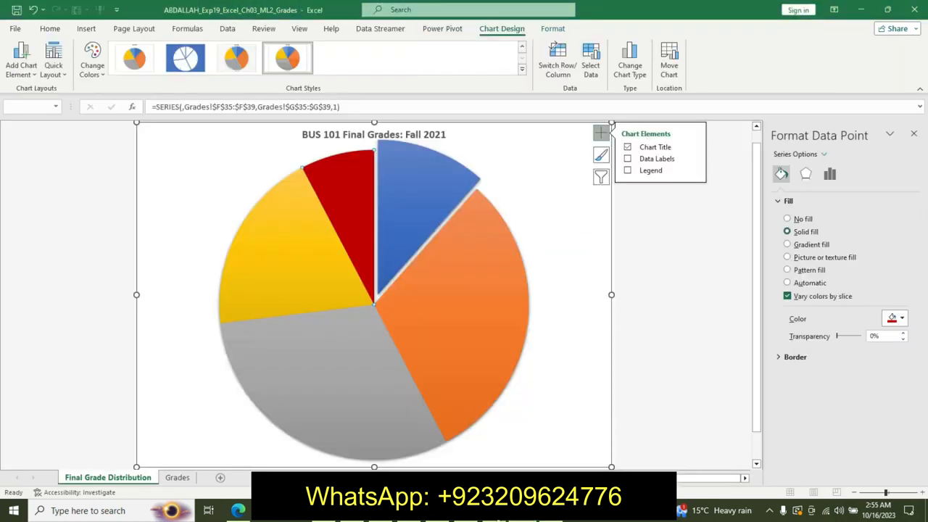
Switch to the Word instructions and undo all formatting applied to step 3.
key(alt+Tab)
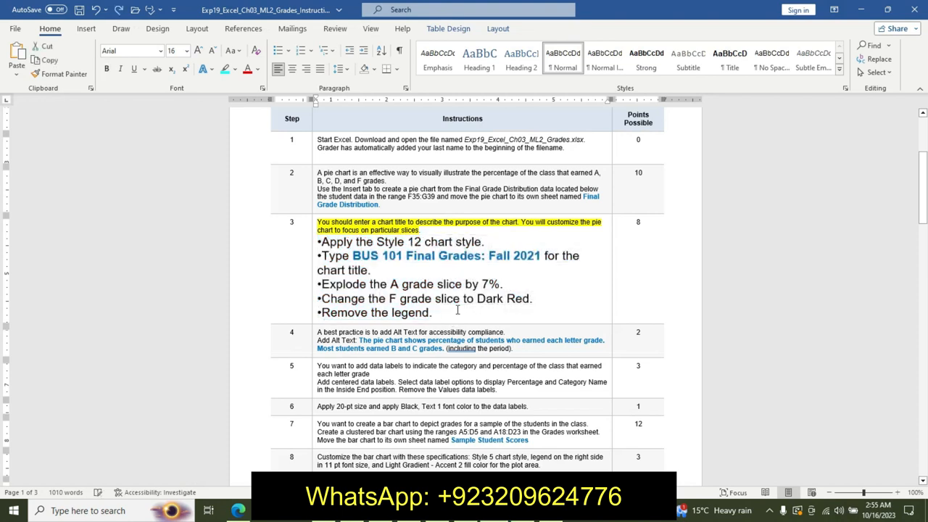
key(ctrl+z)
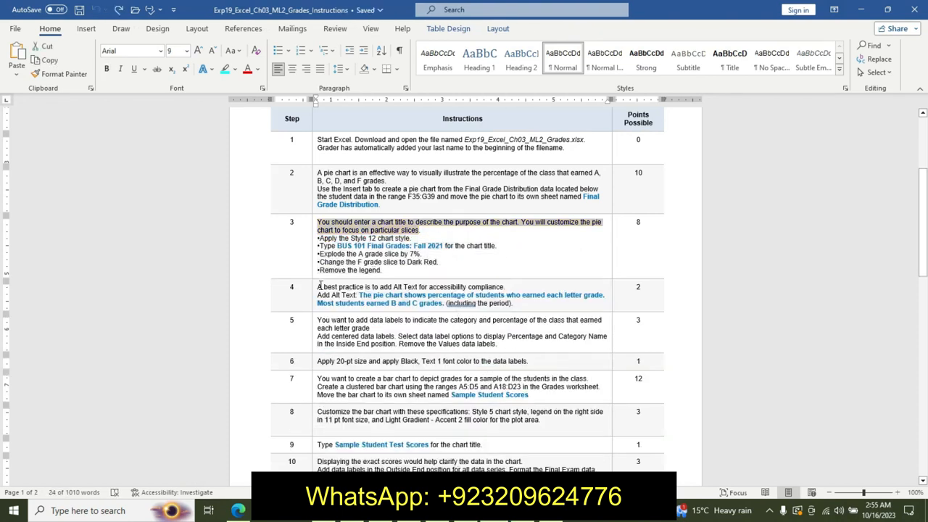
drag(320, 285, 435, 277)
click(435, 287)
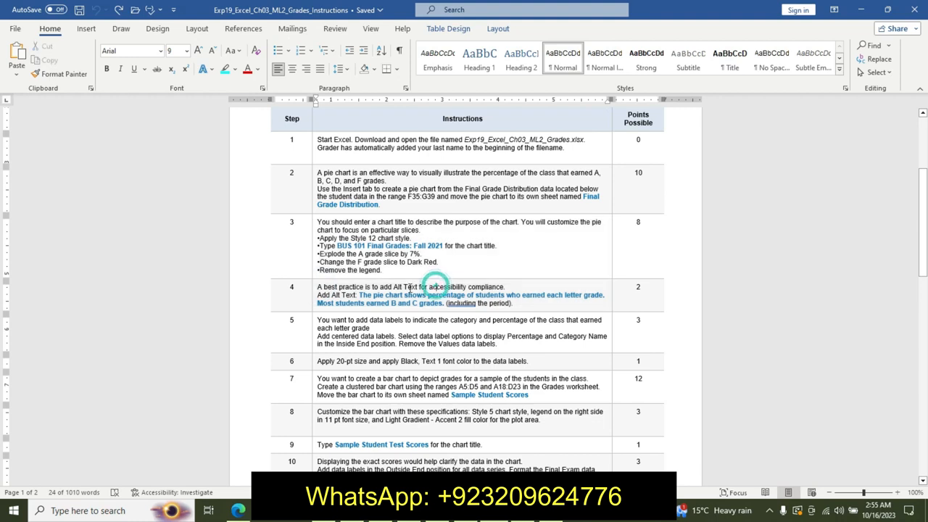
Highlight step 4's first sentence, about Alt Text being a best practice, in yellow in the Word instructions.
drag(320, 286, 505, 288)
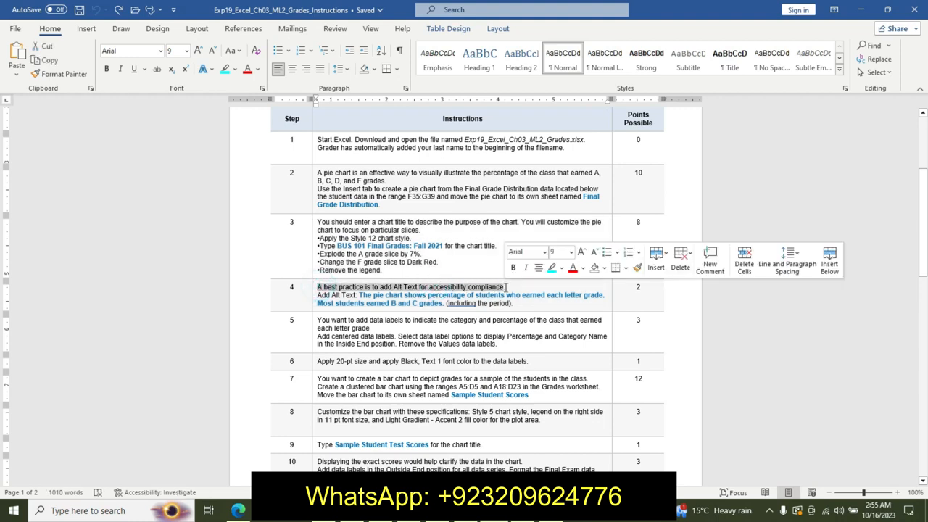
click(561, 267)
click(555, 290)
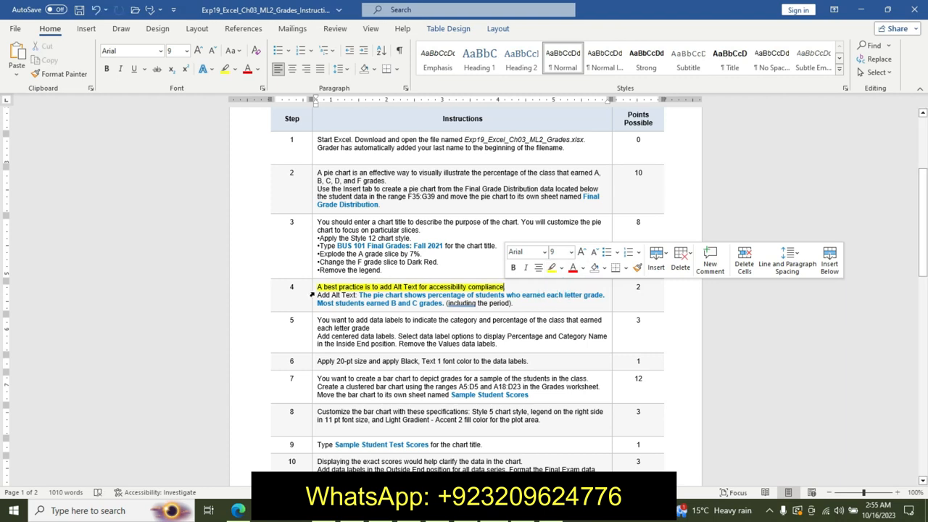
Format the "Add Alt Text" instruction in step 4 as 16-pt bold text with turquoise highlighting.
drag(320, 290, 545, 308)
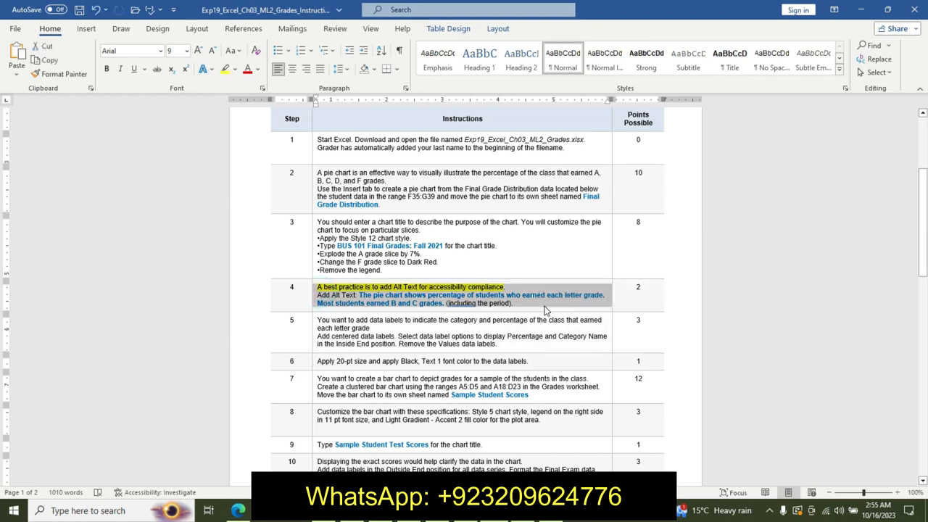
click(545, 308)
drag(319, 296, 513, 303)
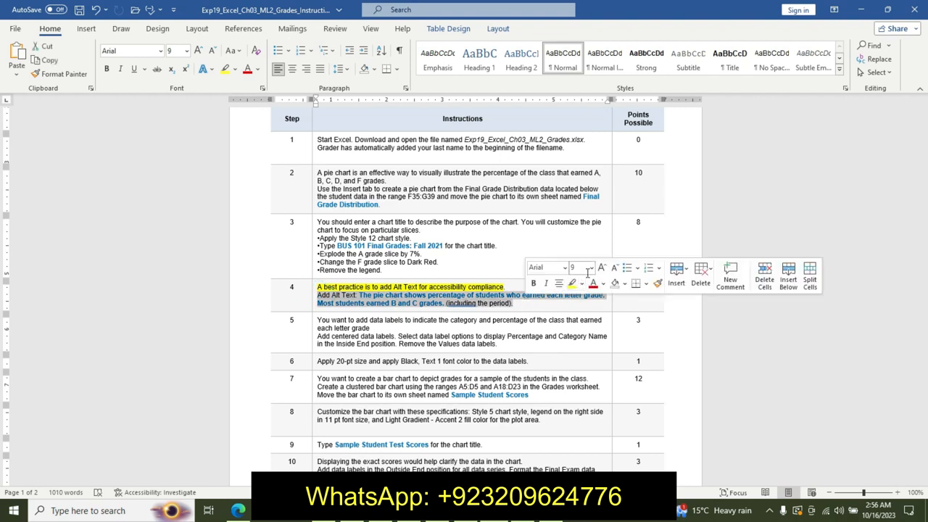
click(591, 267)
click(580, 362)
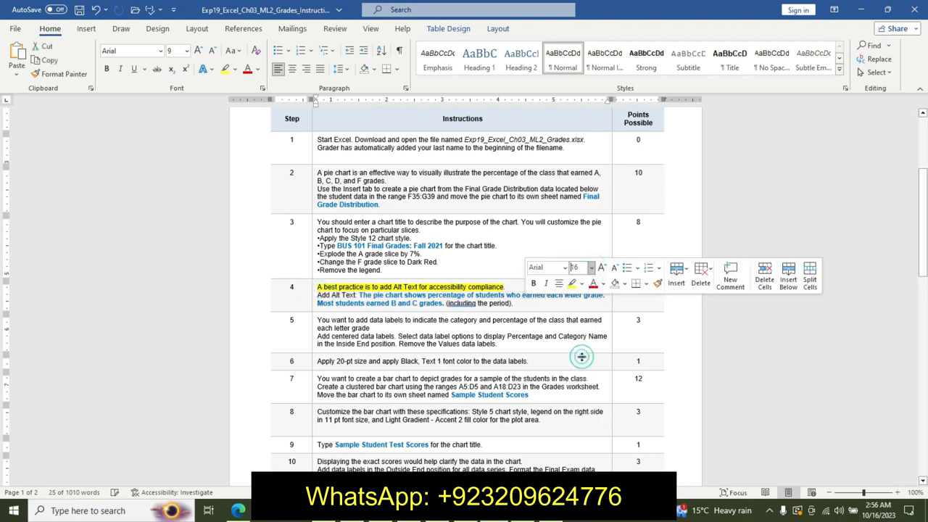
click(535, 283)
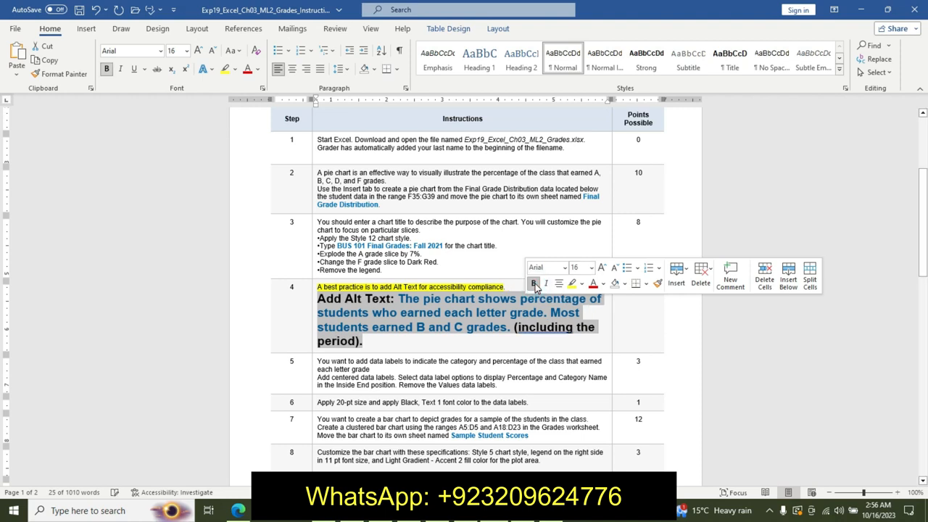
click(581, 283)
click(608, 305)
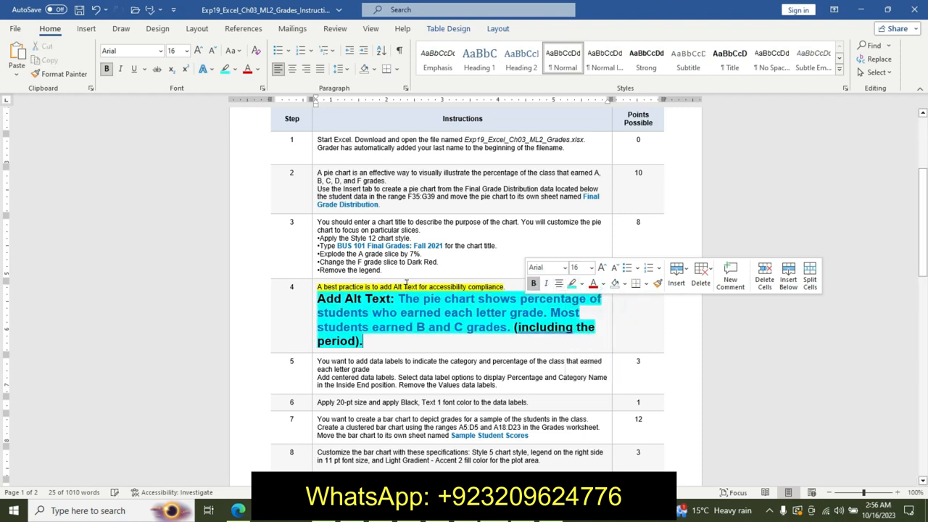
Copy "The pie chart shows percentage of students who earned each letter grade. Most students earned B and C grades." into the Excel chart's Alt Text.
mouse_move(399, 299)
mouse_down()
mouse_move(545, 329)
mouse_move(366, 342)
mouse_move(510, 331)
mouse_up()
key(ctrl+c)
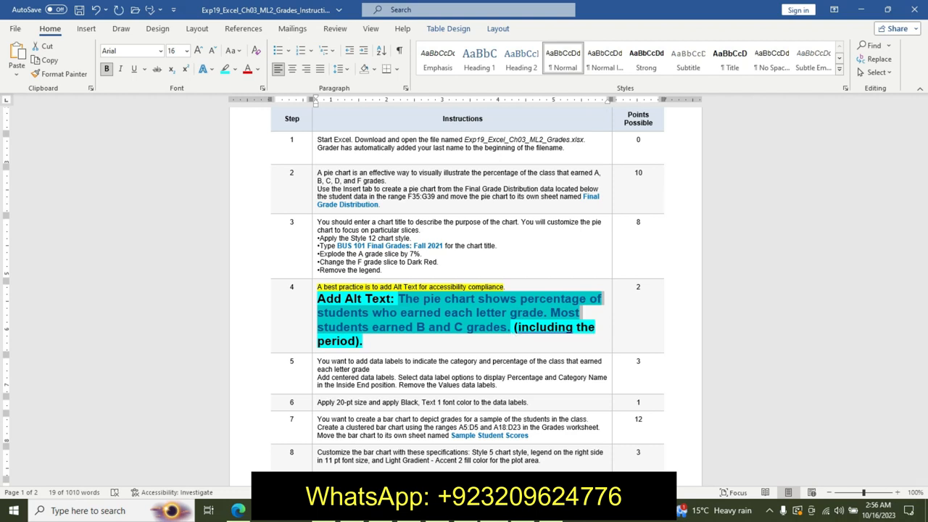
key(alt+Tab)
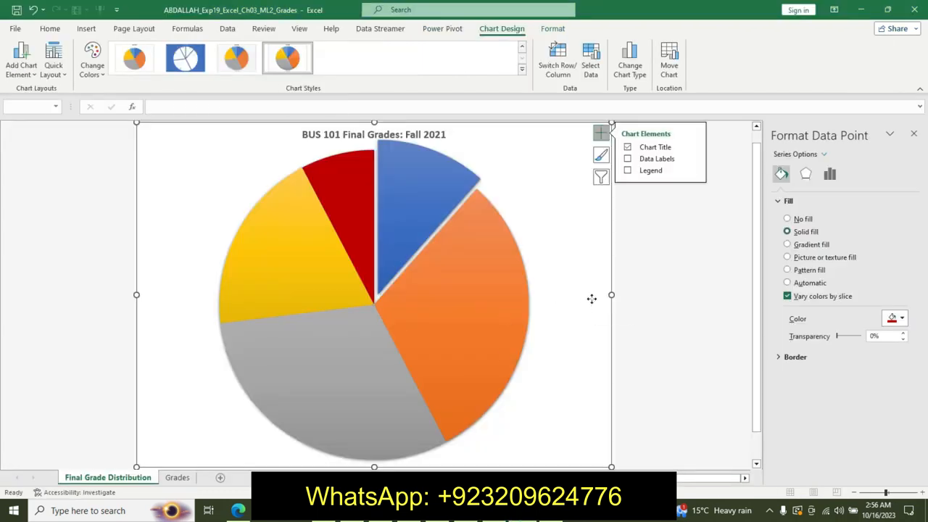
right_click(592, 301)
click(615, 446)
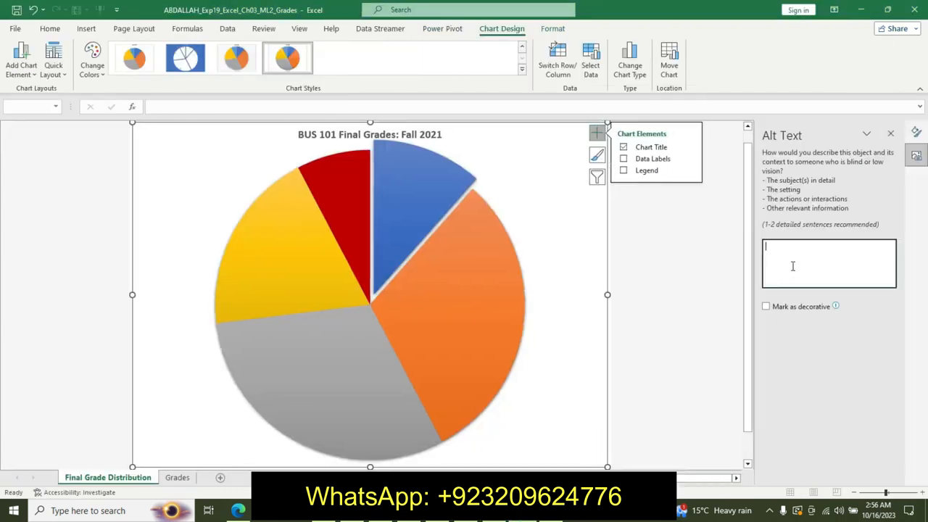
key(ctrl+v)
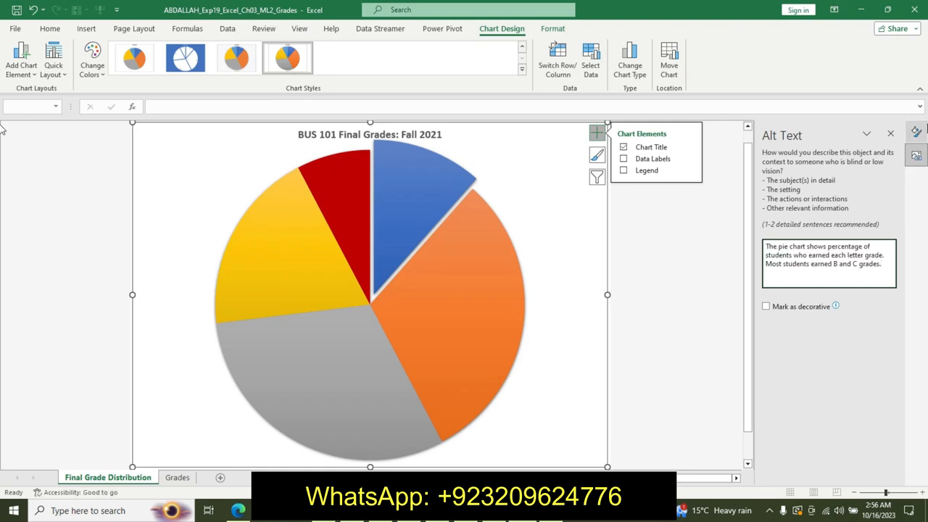
click(890, 135)
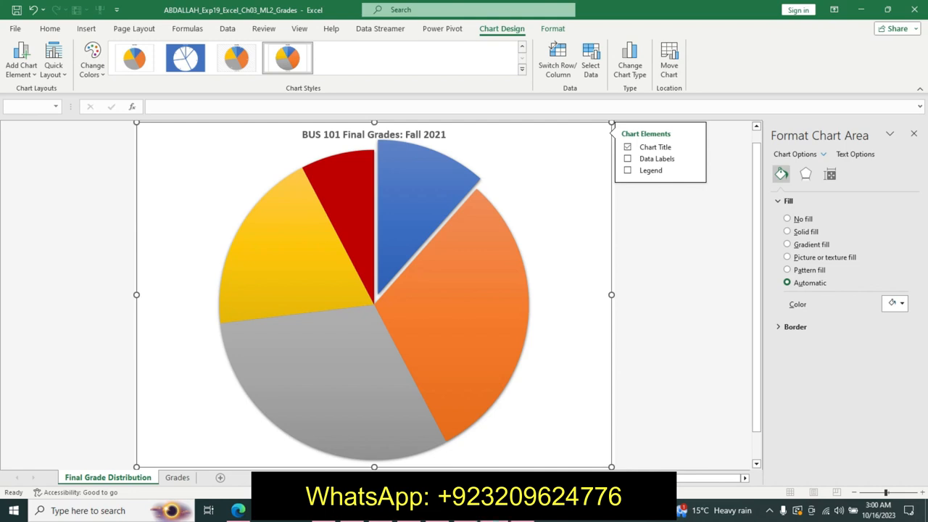
Switch to the Word instructions and undo all formatting applied to step 4.
key(alt+Tab)
key(ctrl+z)
key(ctrl+z)
key(ctrl+z)
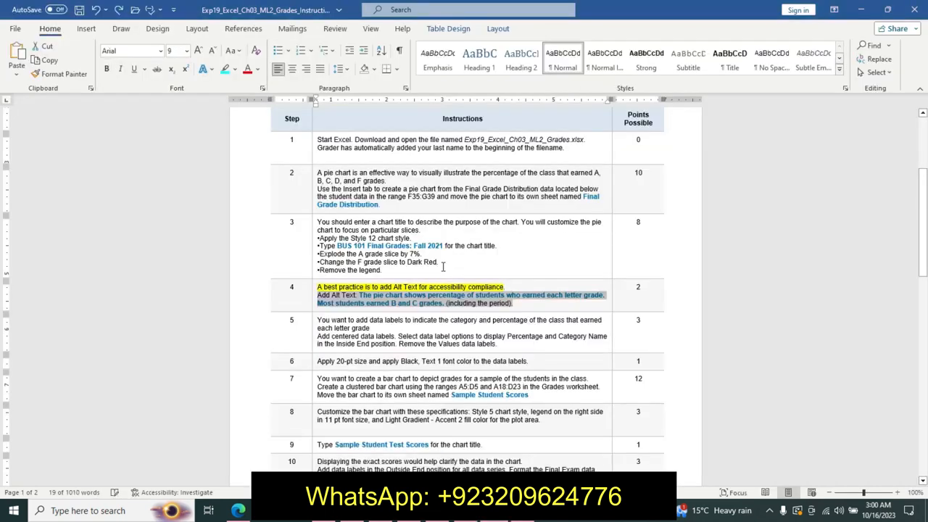
Highlight step 5's first sentence, about adding category and percentage data labels, in yellow.
drag(323, 320, 373, 328)
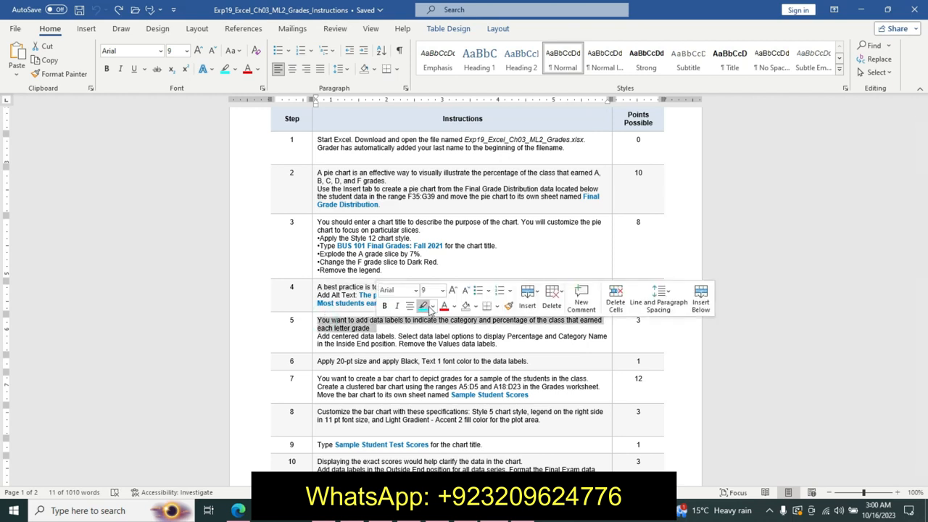
click(431, 307)
click(425, 324)
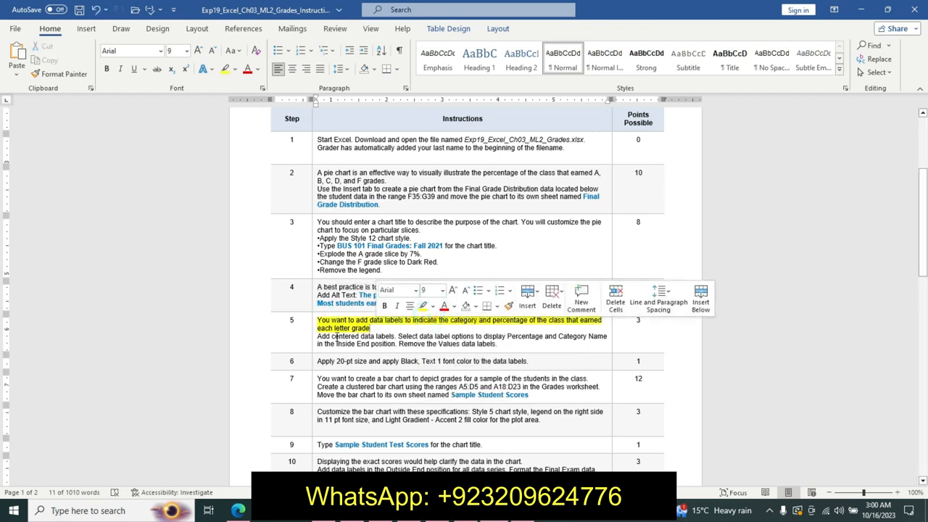
Format the remaining data label instructions in step 5 as 14-pt bold text with turquoise highlighting.
drag(323, 337, 538, 341)
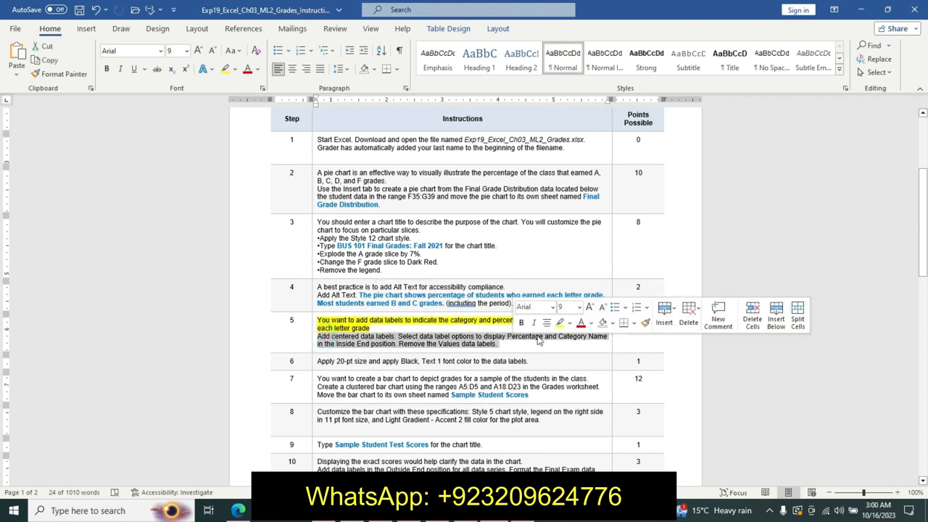
click(578, 307)
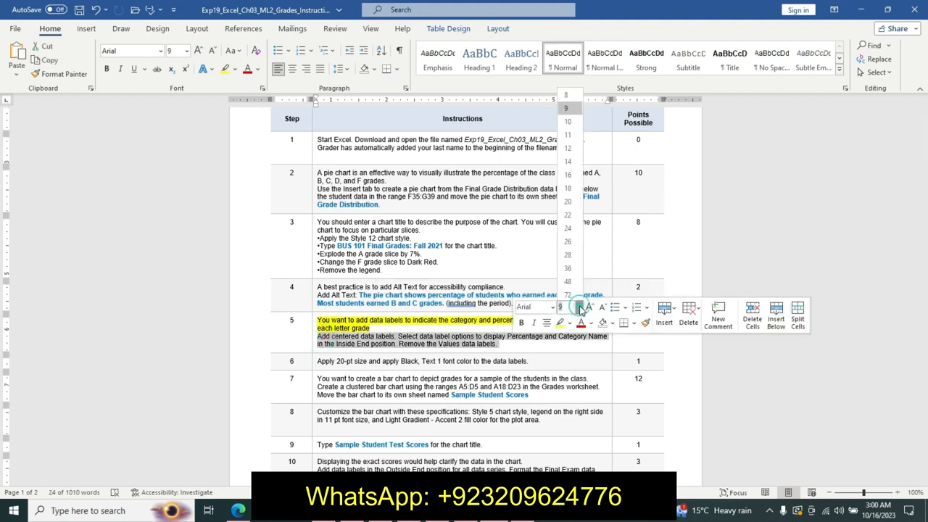
click(569, 159)
click(521, 322)
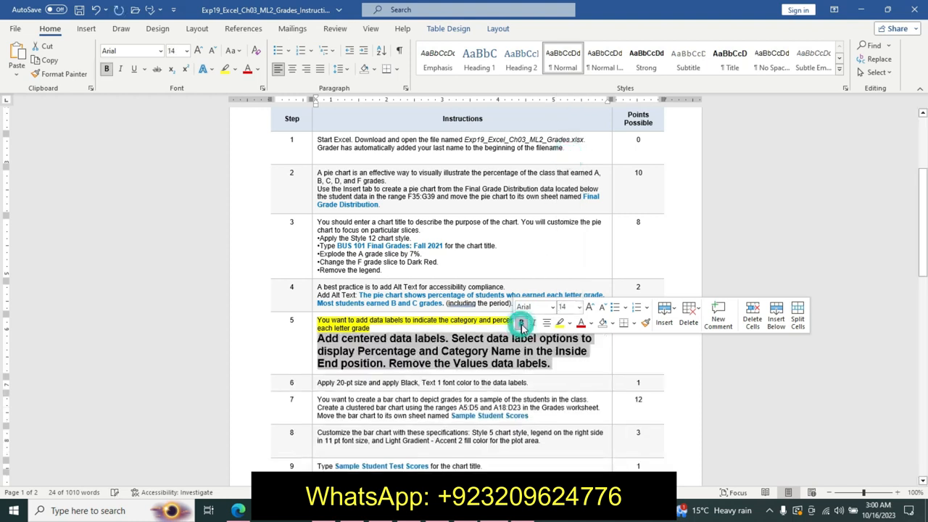
click(569, 323)
click(598, 338)
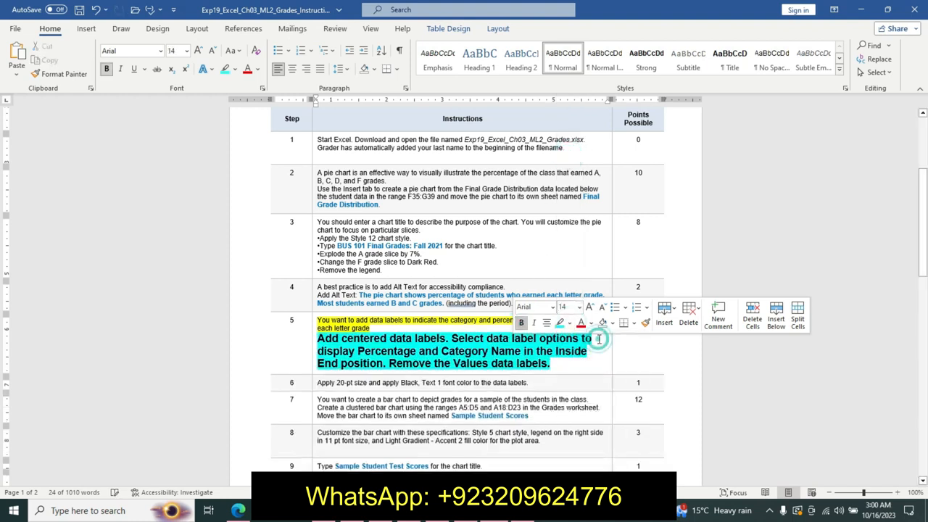
click(420, 361)
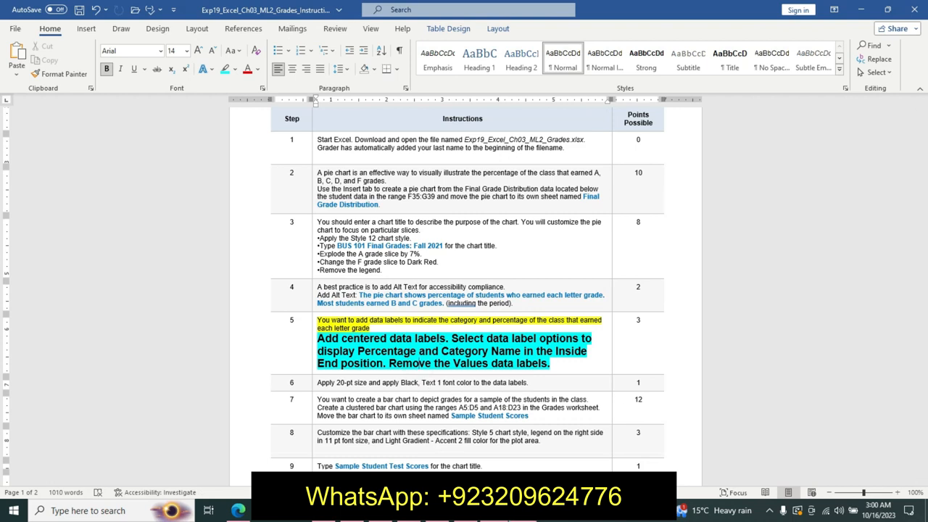
Add data labels to the pie chart in Excel, open their label options, and recheck step 5 in the Word instructions.
key(alt+Tab)
click(600, 132)
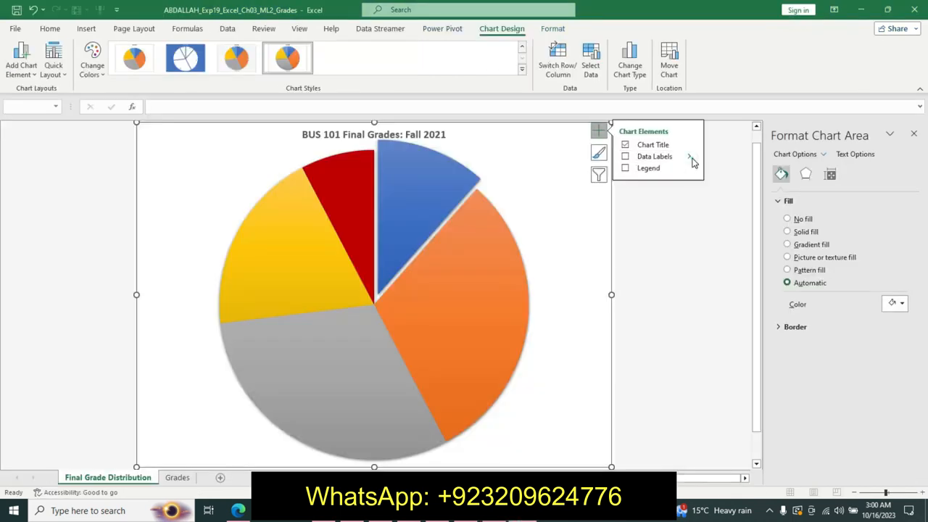
click(722, 232)
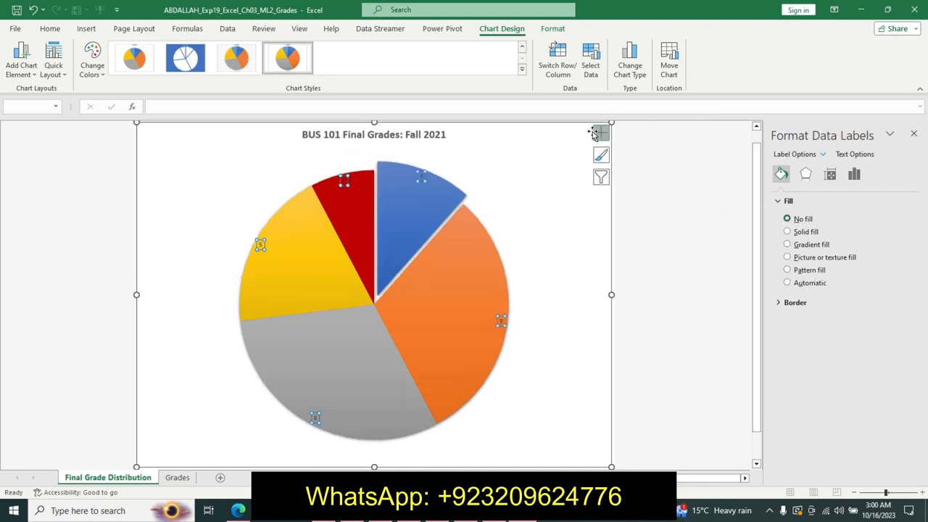
click(854, 175)
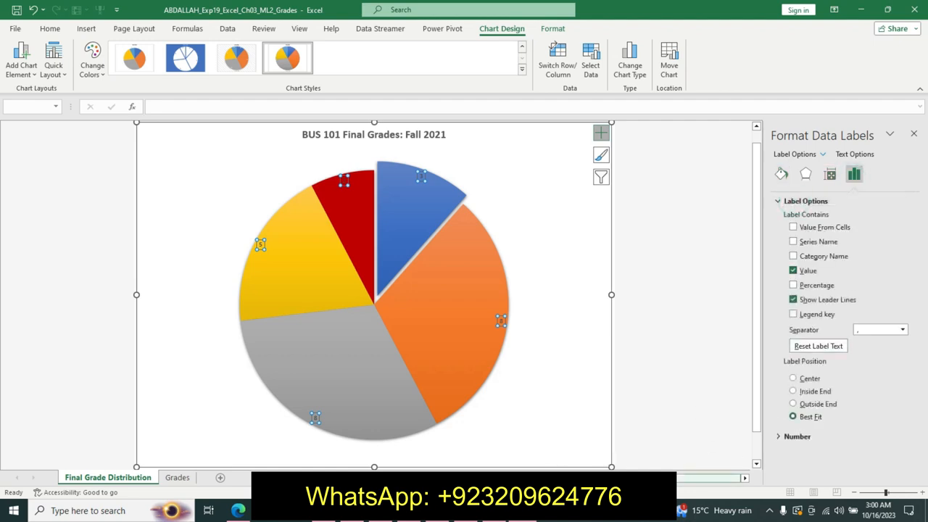
click(487, 510)
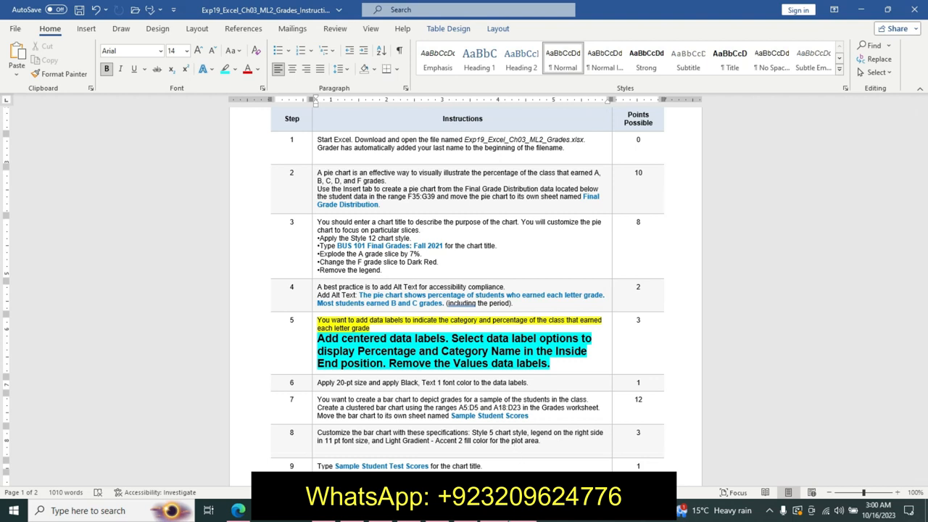
key(alt+Tab)
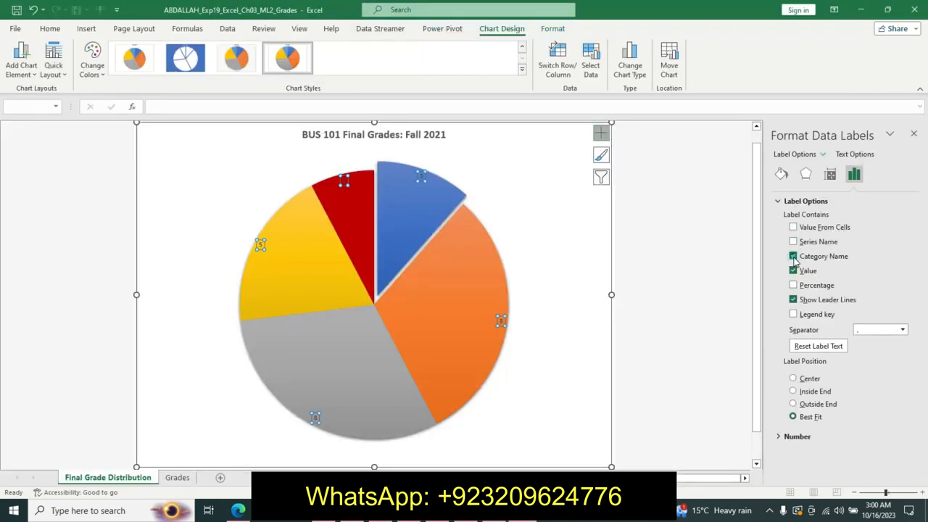
Make the data labels show Category Name and Percentage at Inside End, without Value or leader lines, and check them against step 5.
click(793, 285)
click(793, 270)
click(792, 299)
click(793, 390)
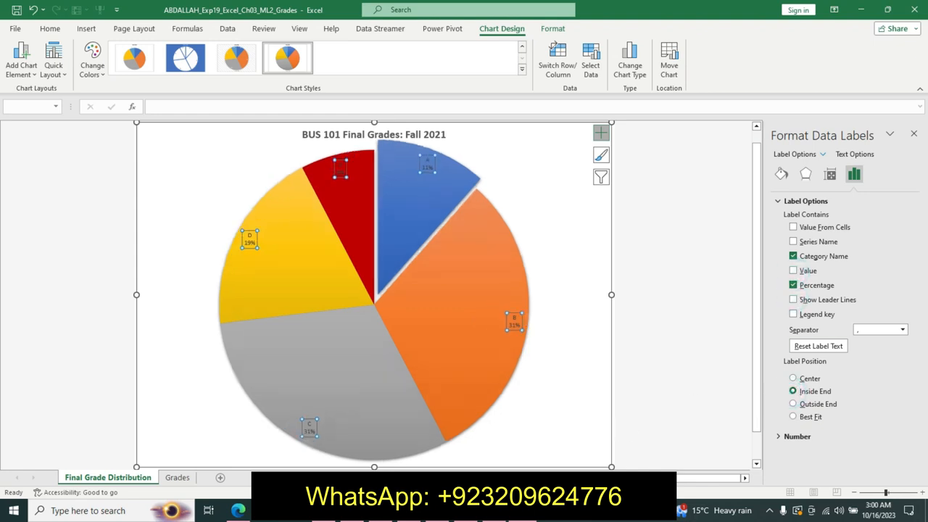
key(alt+Tab)
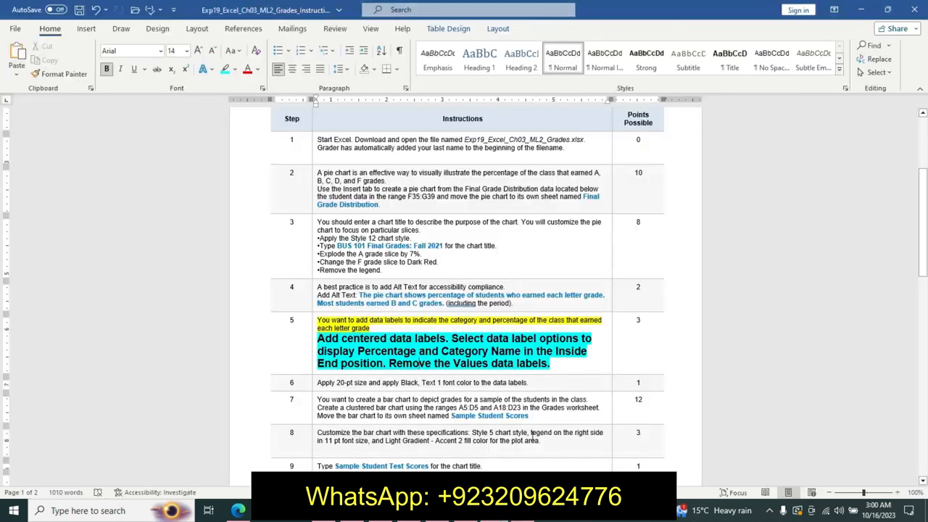
key(alt+Tab)
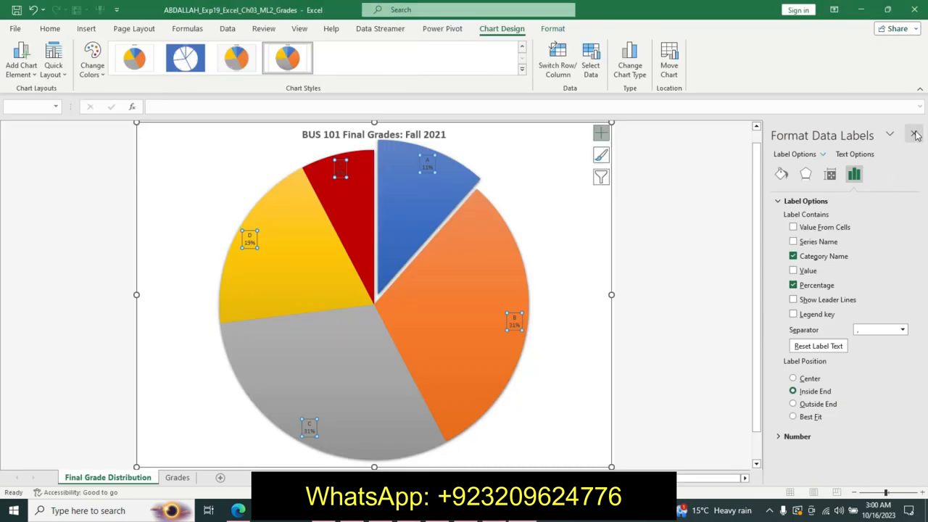
click(914, 135)
Switch to the Word instructions and undo all formatting applied to step 5.
key(alt+Tab)
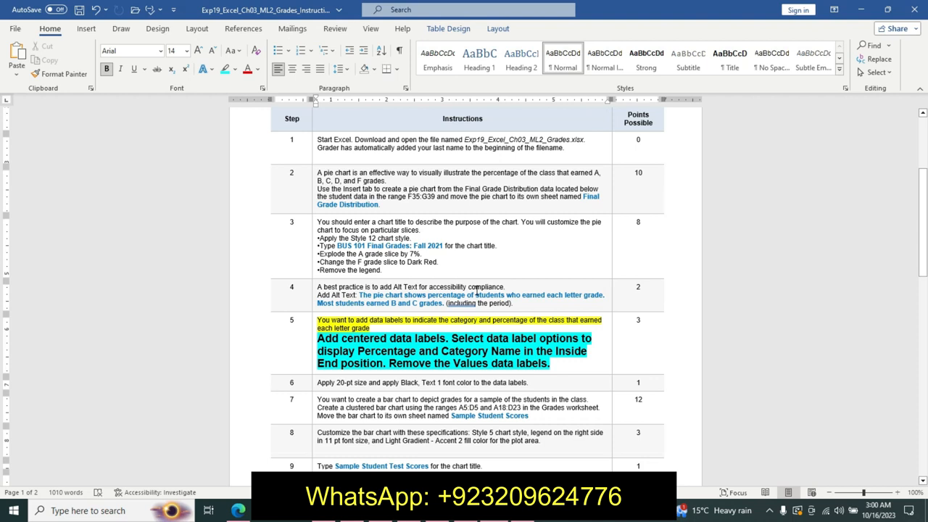
key(ctrl+z)
key(ctrl+z)
key(ctrl+z)
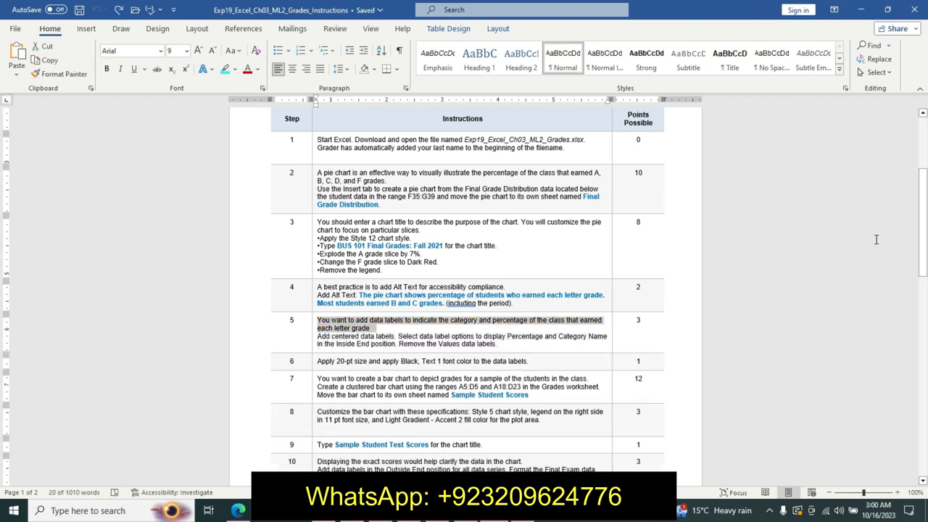
Format step 6's data label font instruction as 12-pt bold text with turquoise highlighting, and switch to the pie chart in Excel.
scroll(876, 239, down, 1)
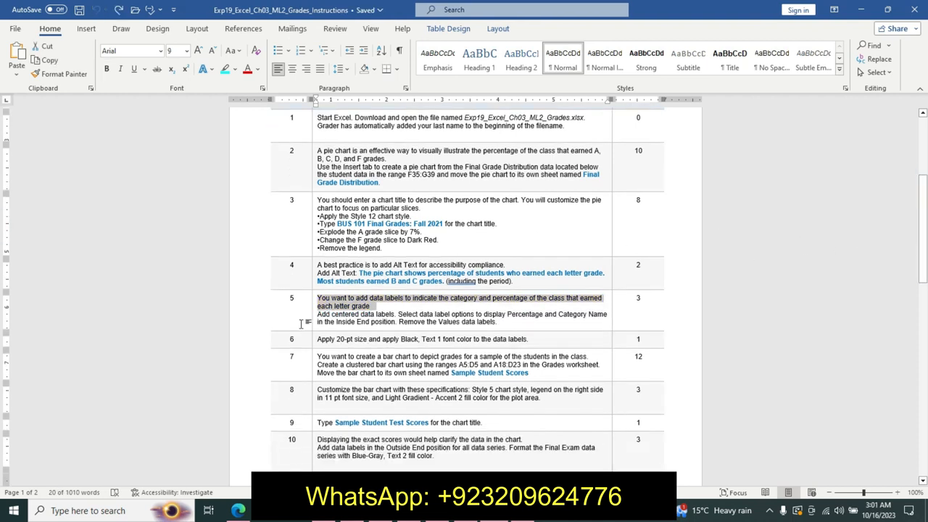
click(313, 342)
click(380, 304)
click(369, 144)
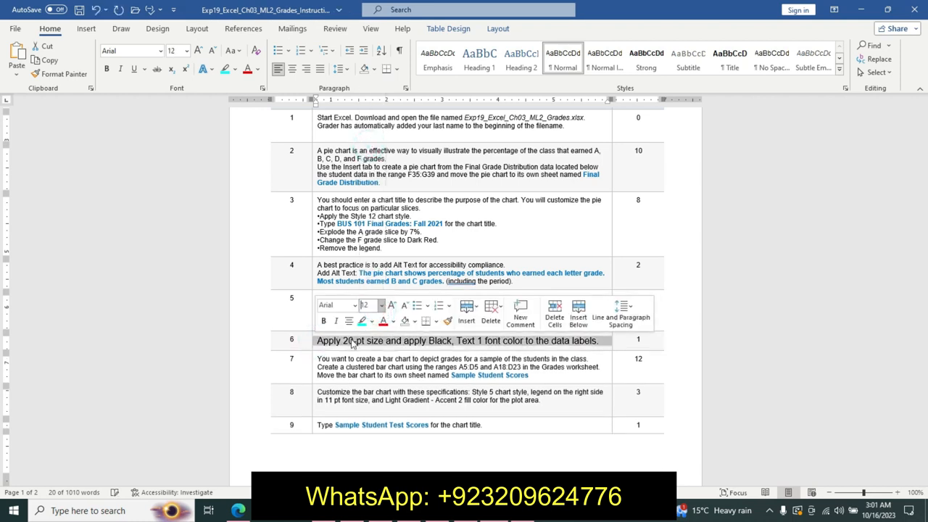
click(324, 321)
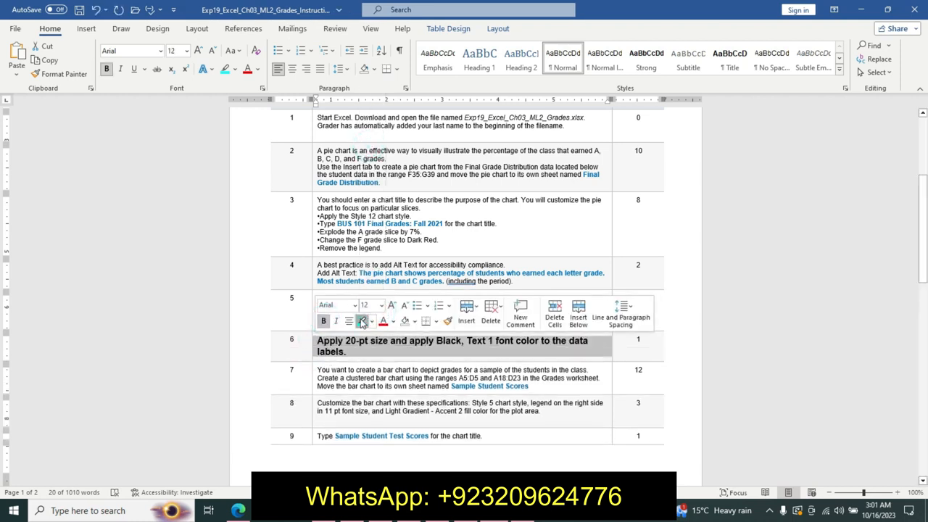
click(362, 322)
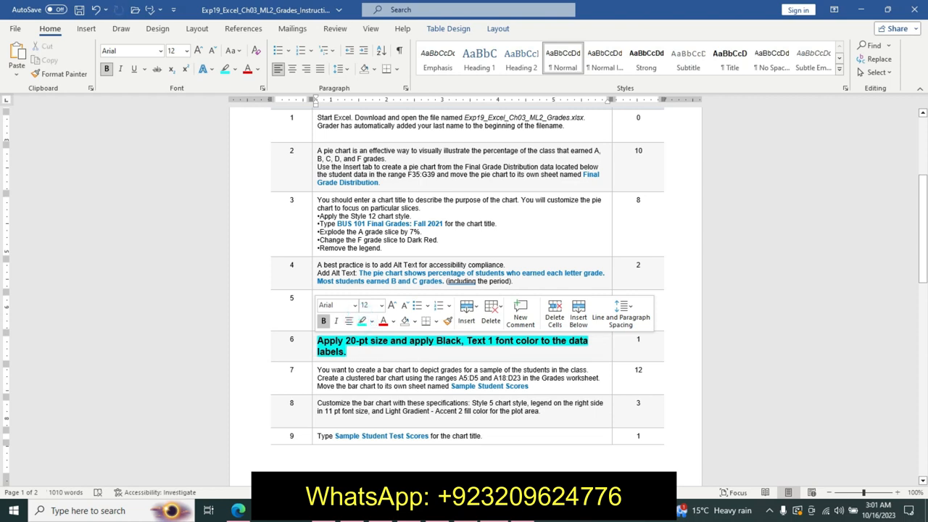
click(523, 510)
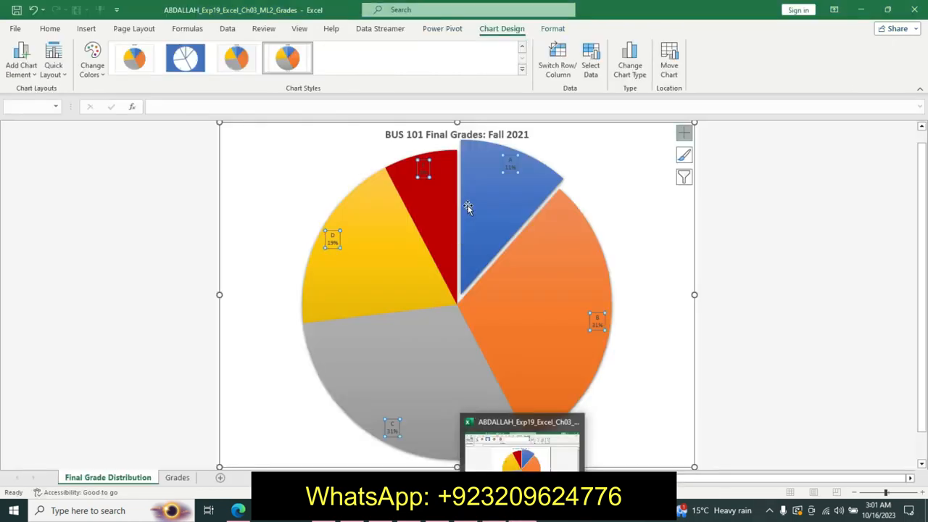
Set the pie chart's data labels to 20-pt size and Black, Text 1 font color, checking step 6 in the Word instructions.
click(50, 29)
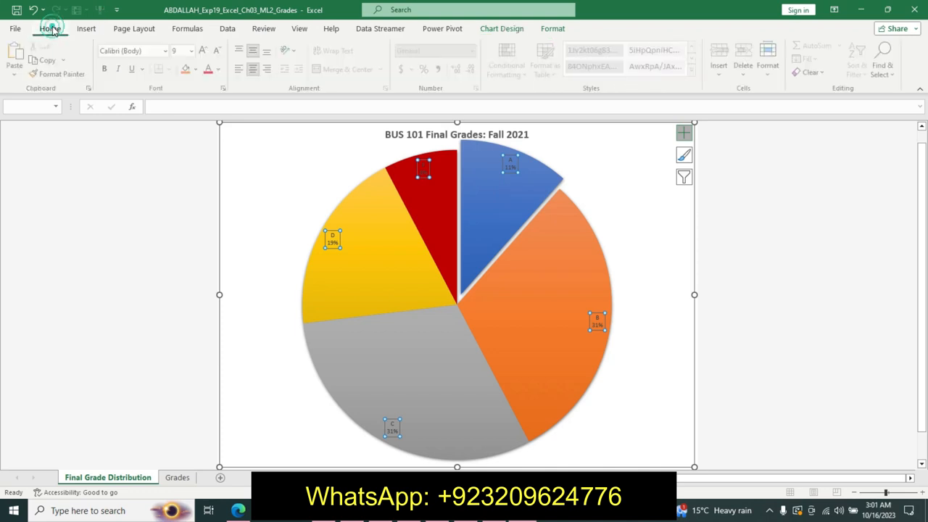
click(193, 51)
click(186, 186)
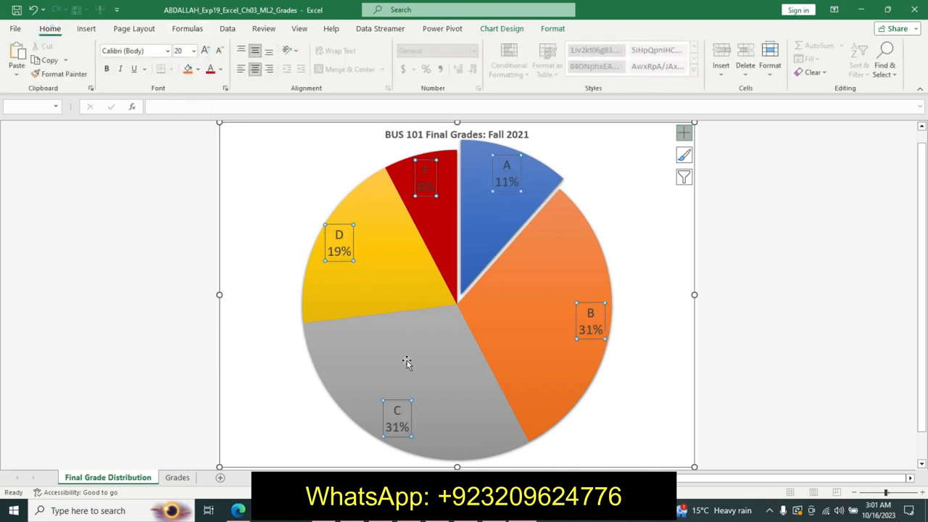
key(alt+Tab)
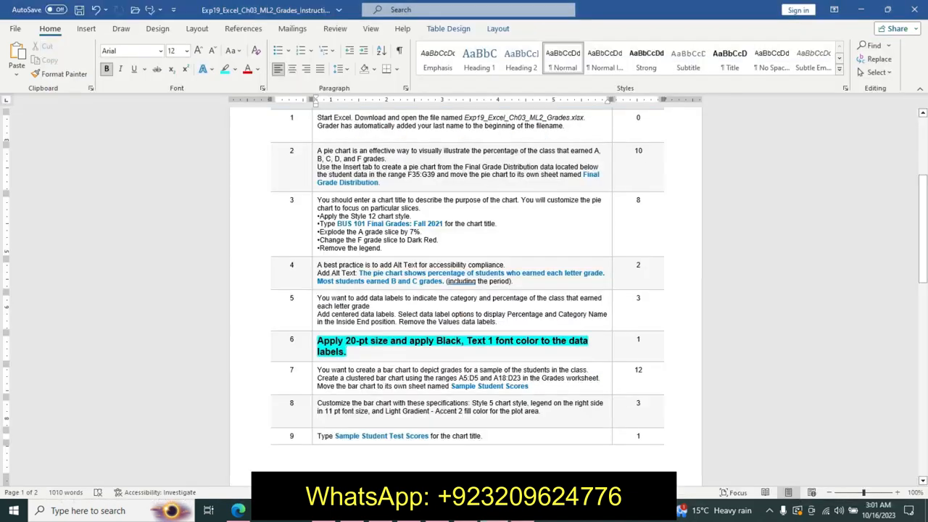
mouse_move(522, 511)
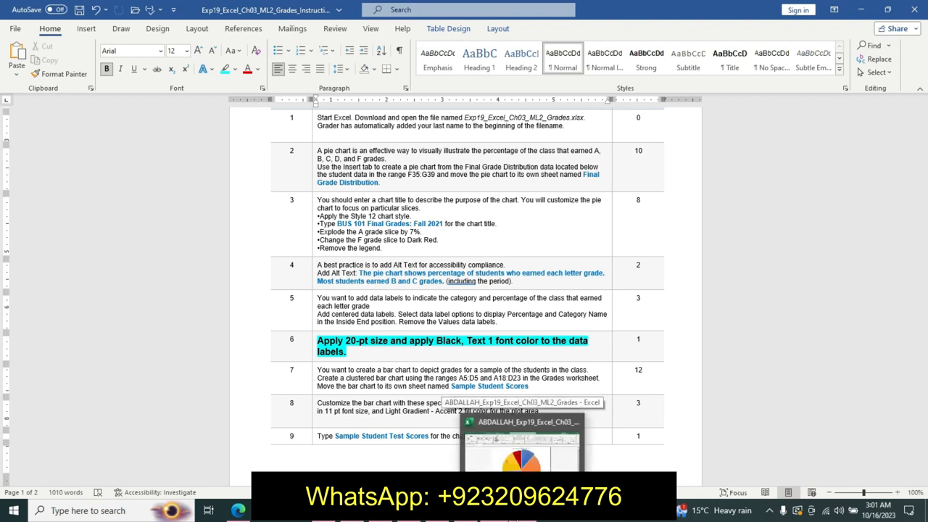
click(522, 446)
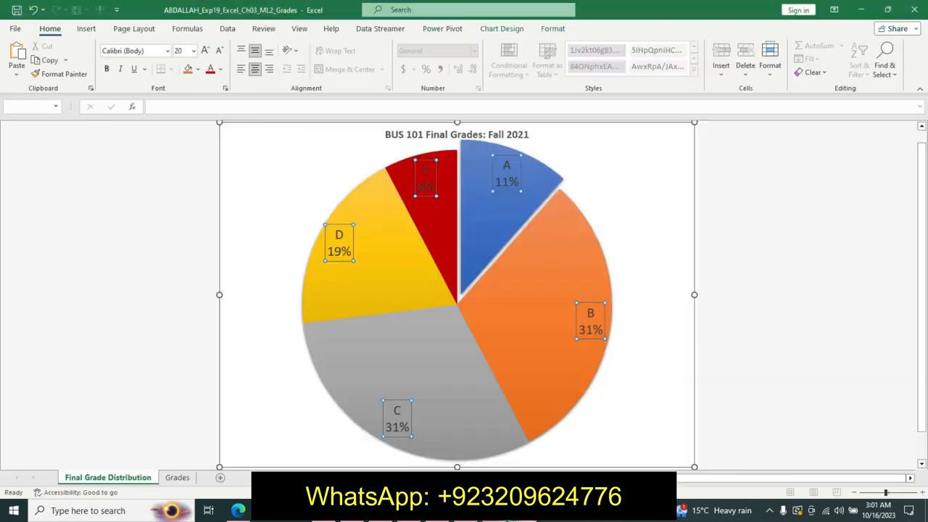
click(219, 69)
click(220, 117)
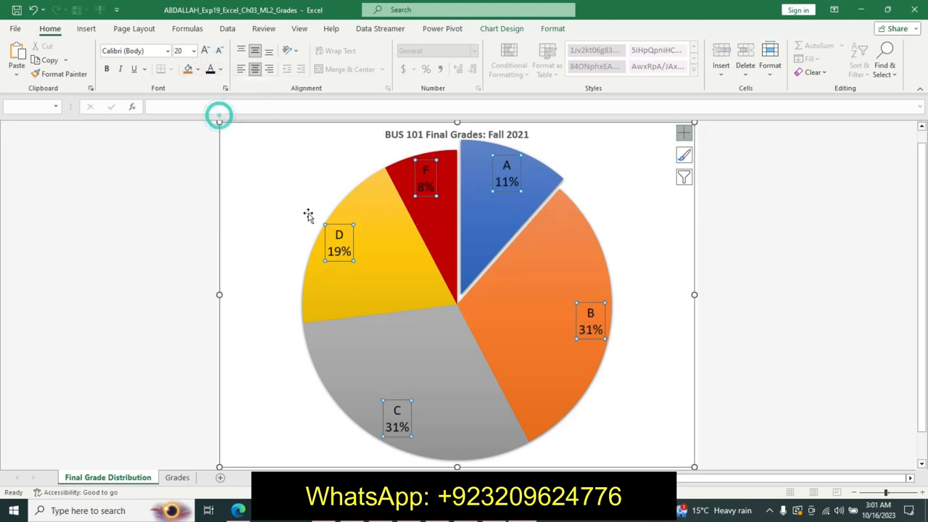
In the Word instructions, undo step 6's formatting and make step 7's text 14-pt bold with turquoise highlighting.
key(alt+Tab)
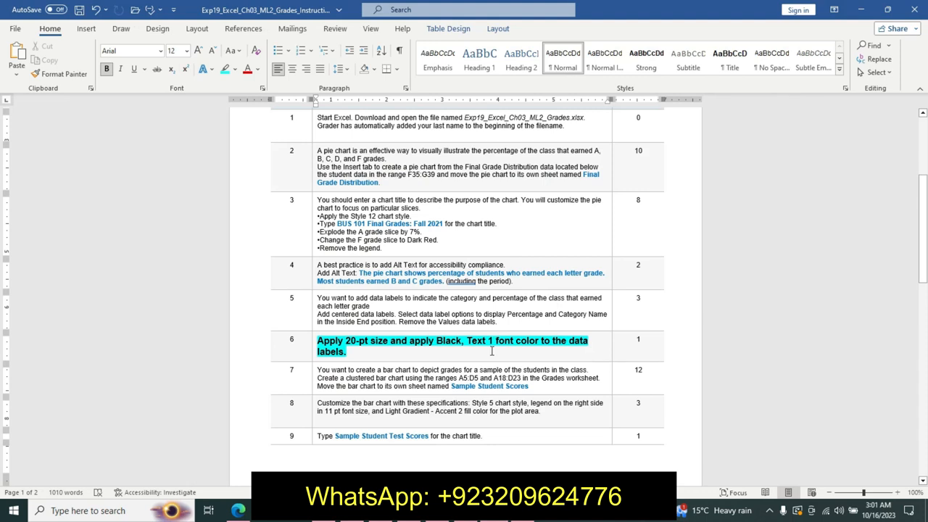
key(ctrl+z)
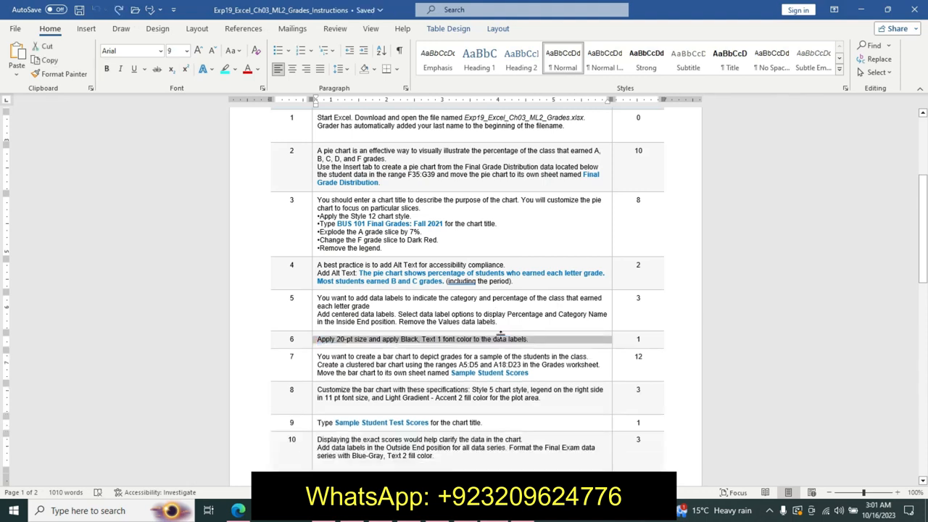
drag(924, 263, 923, 268)
right_click(313, 348)
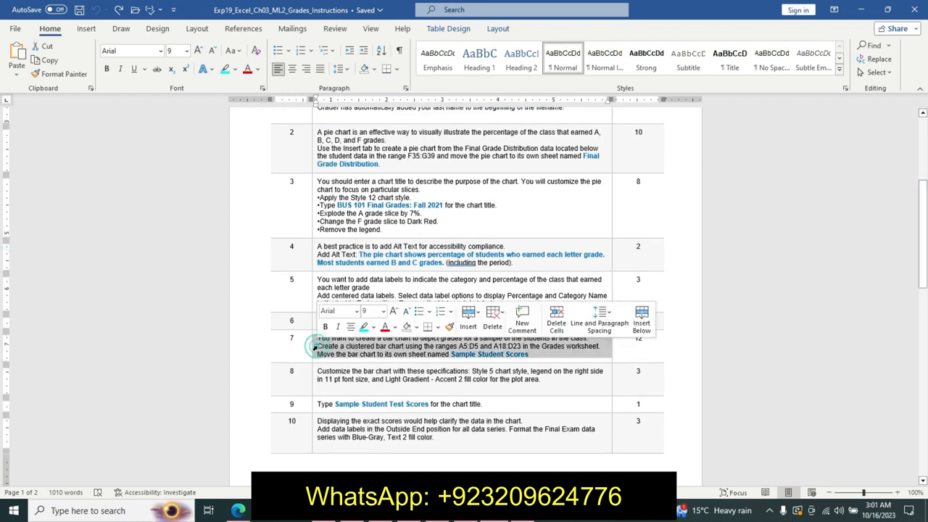
click(382, 311)
click(371, 163)
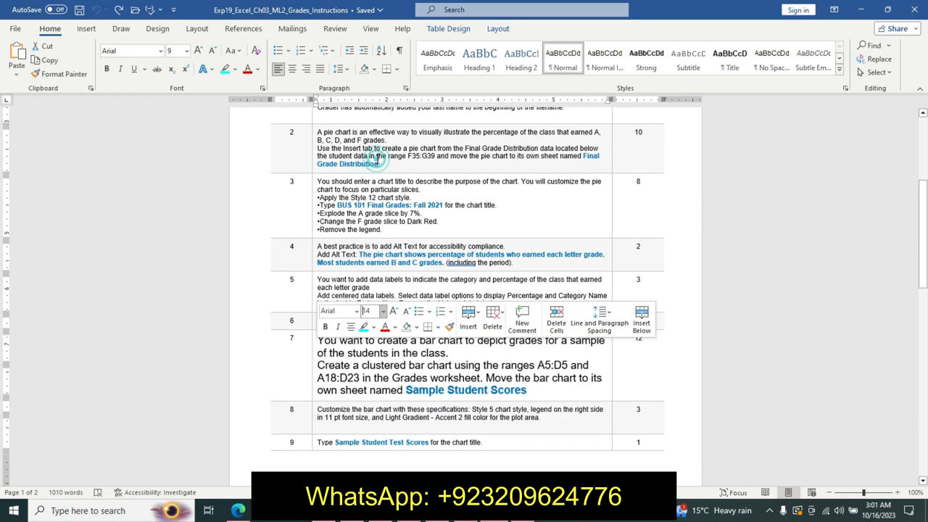
click(325, 326)
click(365, 328)
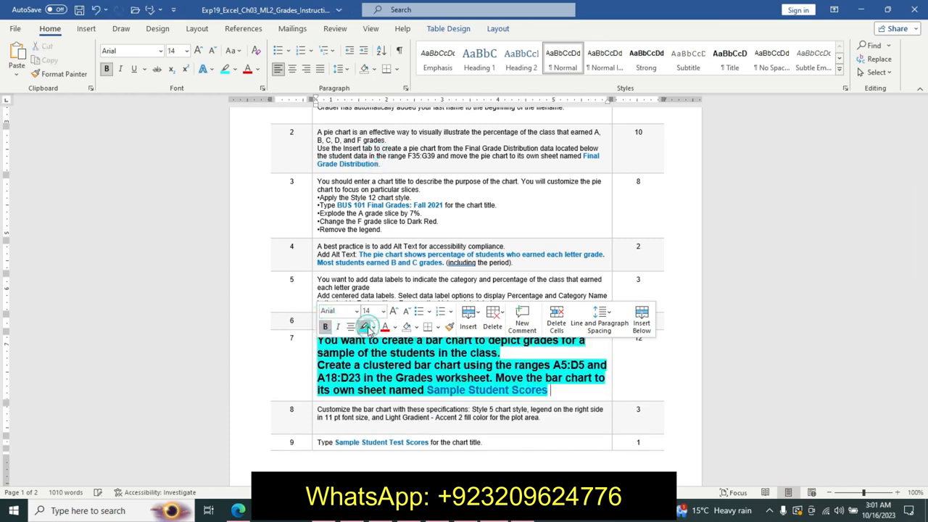
Highlight step 7's opening sentence about creating a bar chart in yellow and reduce it to 9-pt size.
click(321, 368)
drag(316, 341, 506, 353)
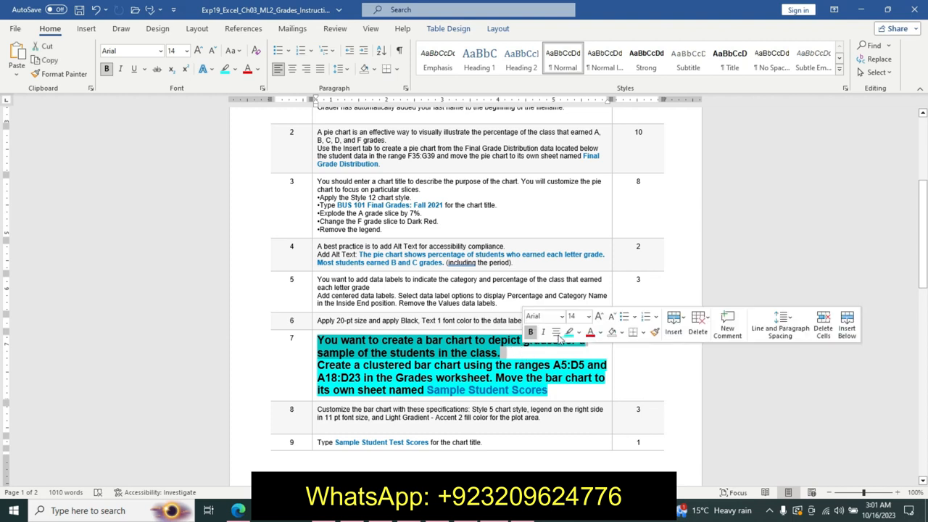
click(578, 332)
click(573, 346)
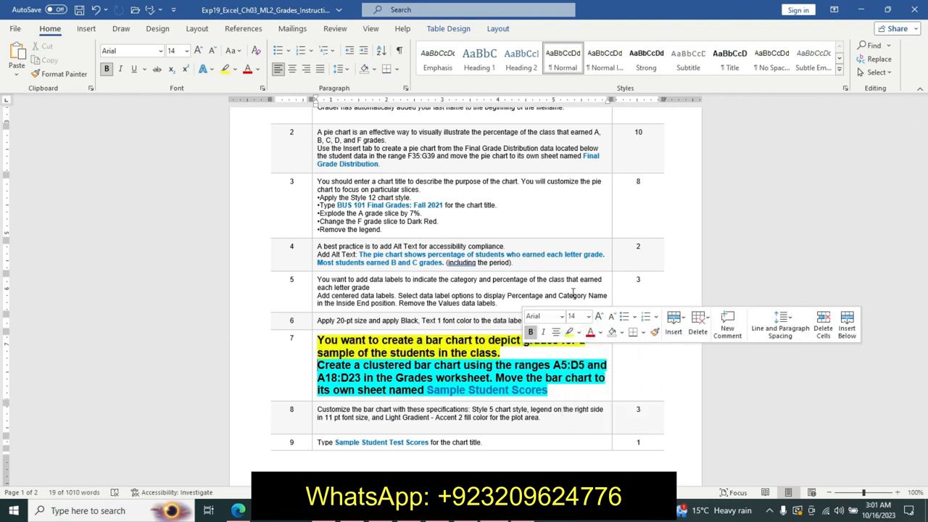
click(323, 327)
drag(317, 341, 537, 347)
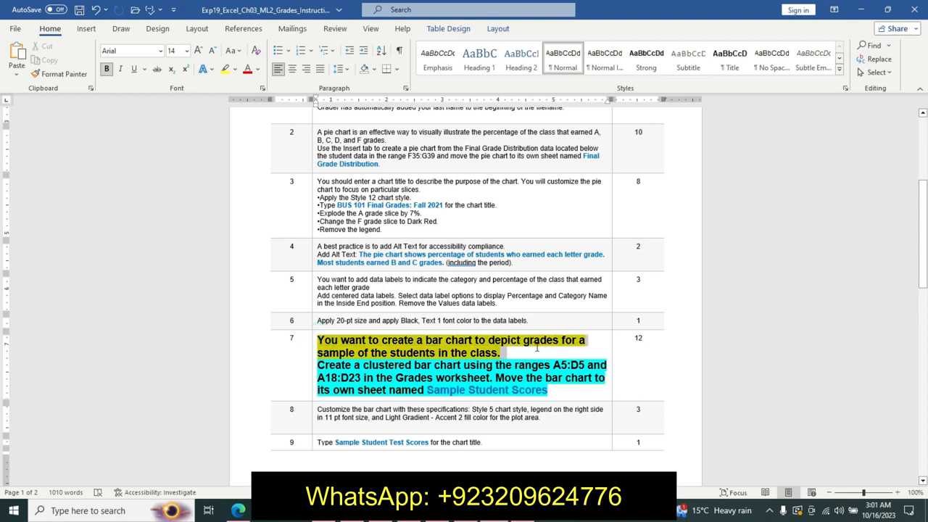
click(602, 311)
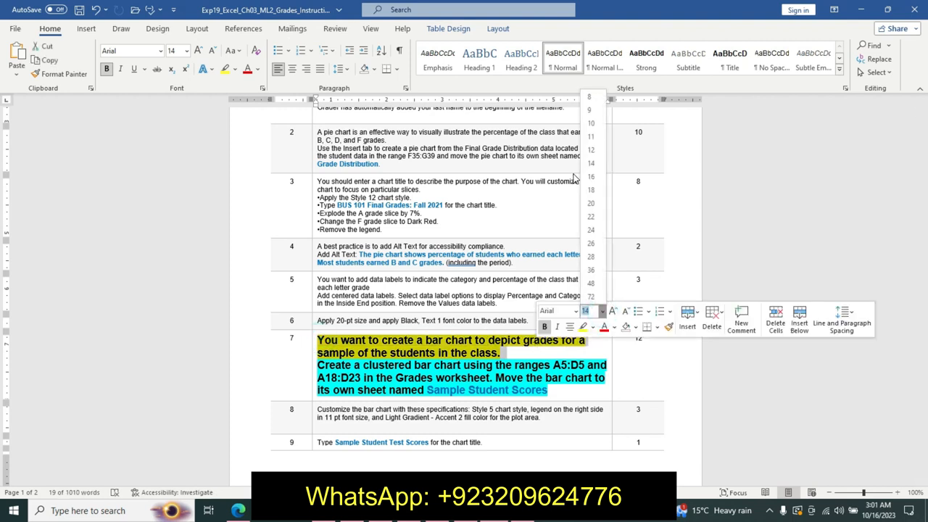
click(596, 110)
click(387, 382)
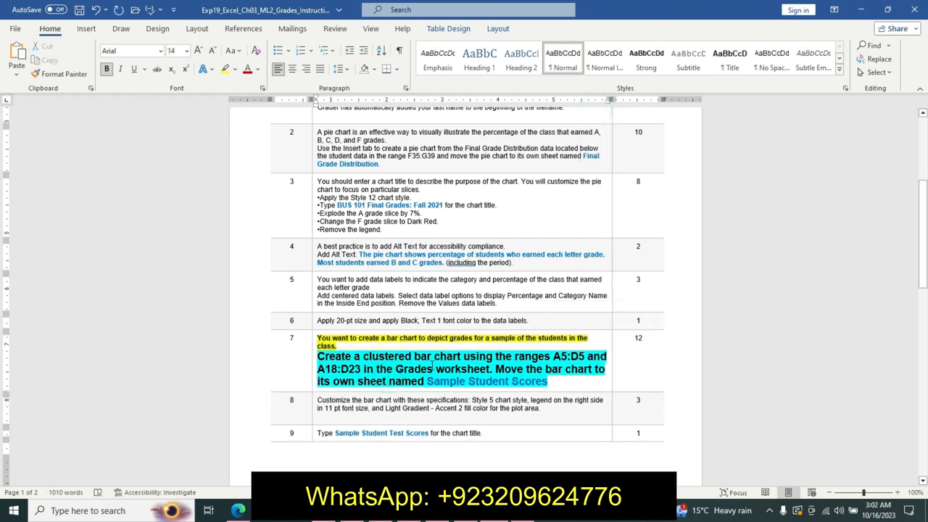
Find the first chart range in step 7 and select A5:D5 on the Grades sheet in Excel.
drag(555, 356, 586, 360)
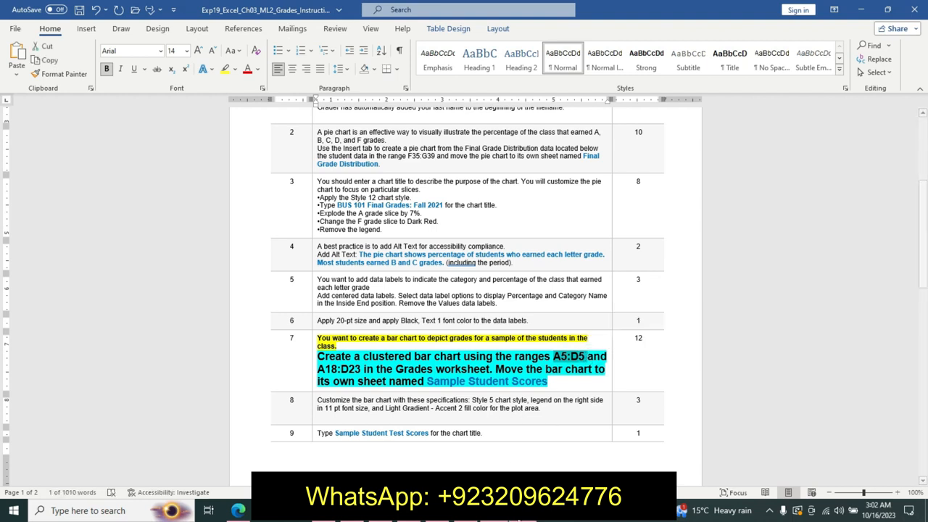
key(alt+Tab)
click(177, 477)
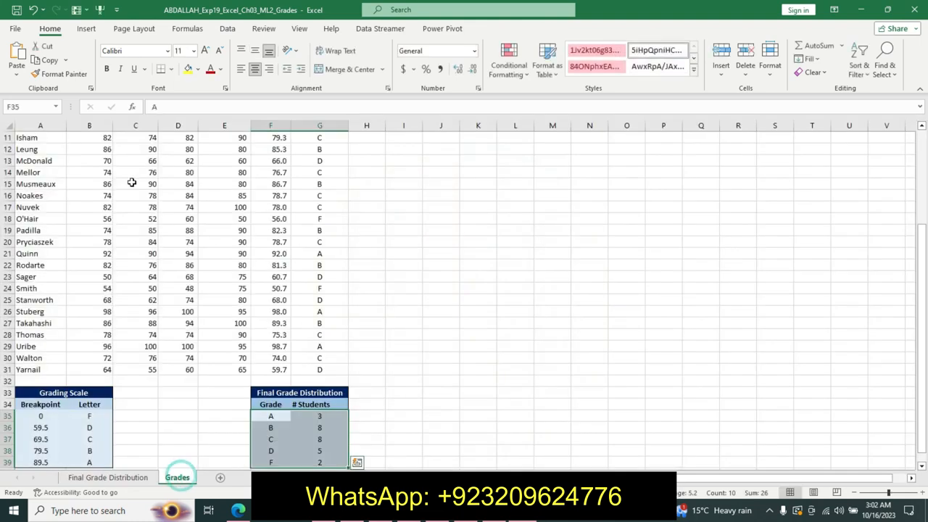
click(24, 107)
key(BackSpace)
key(Return)
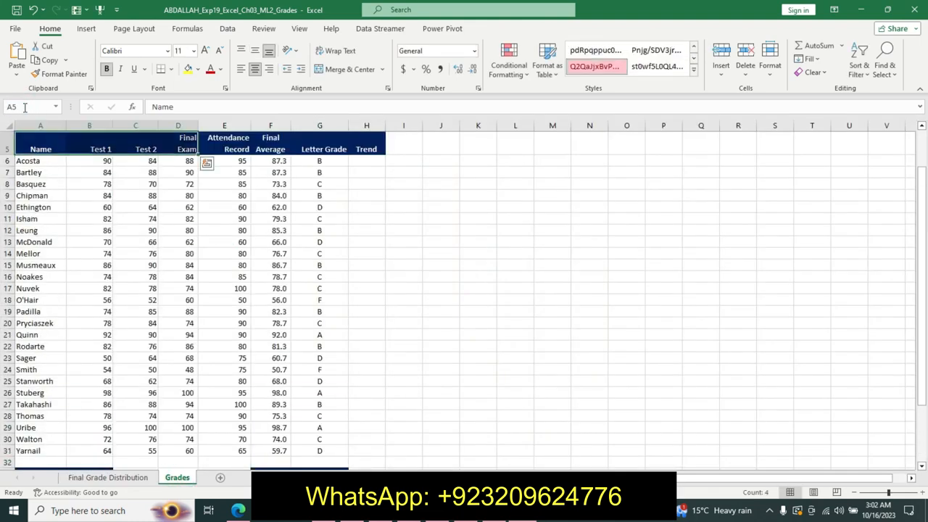
Find the second chart range in step 7 and add A18:D23 to the selection on the Grades sheet in Excel.
key(alt+Tab)
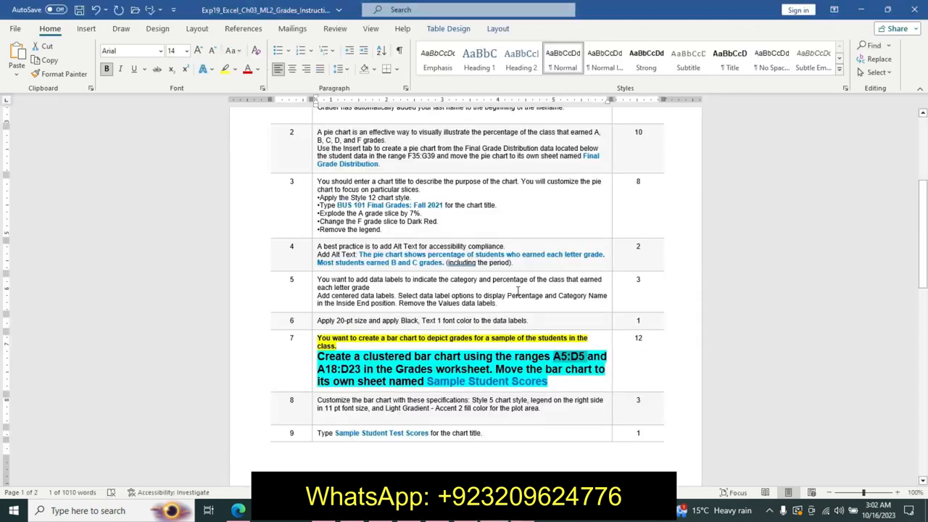
drag(317, 369, 357, 375)
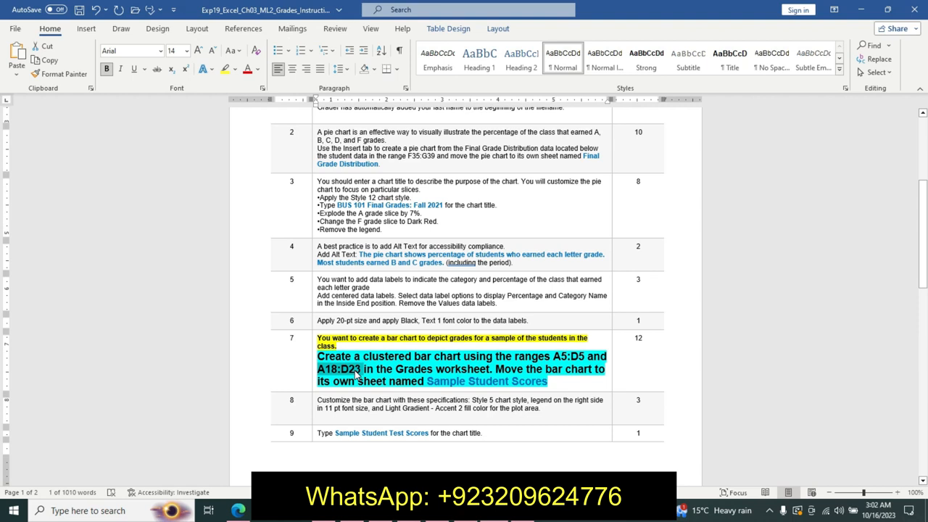
key(alt+Tab)
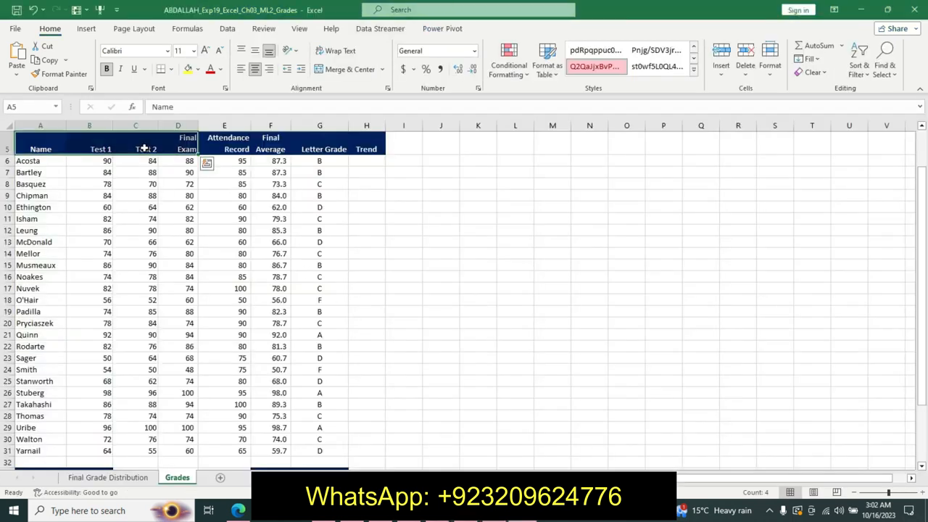
click(17, 106)
key(BackSpace)
key(Return)
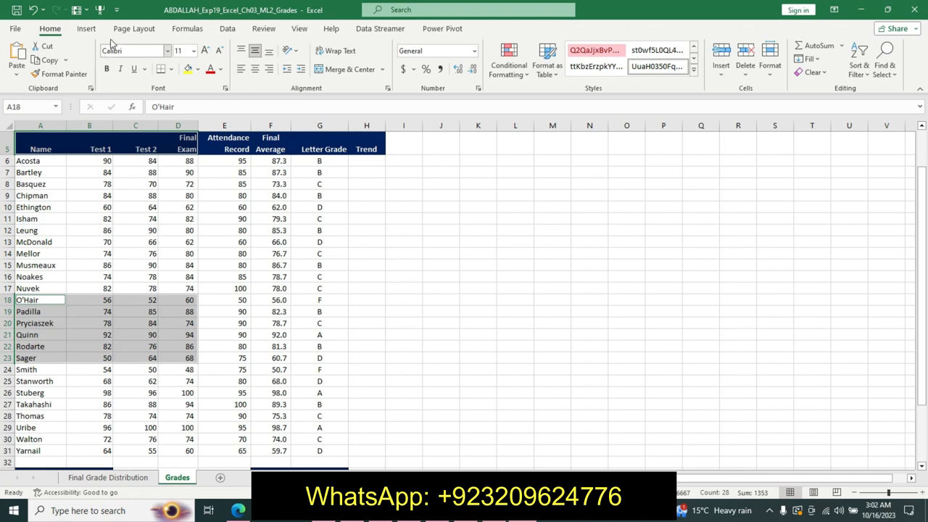
Insert a Clustered Bar chart from the selected ranges, checking the chart type against step 7 in the Word instructions.
click(86, 29)
click(378, 69)
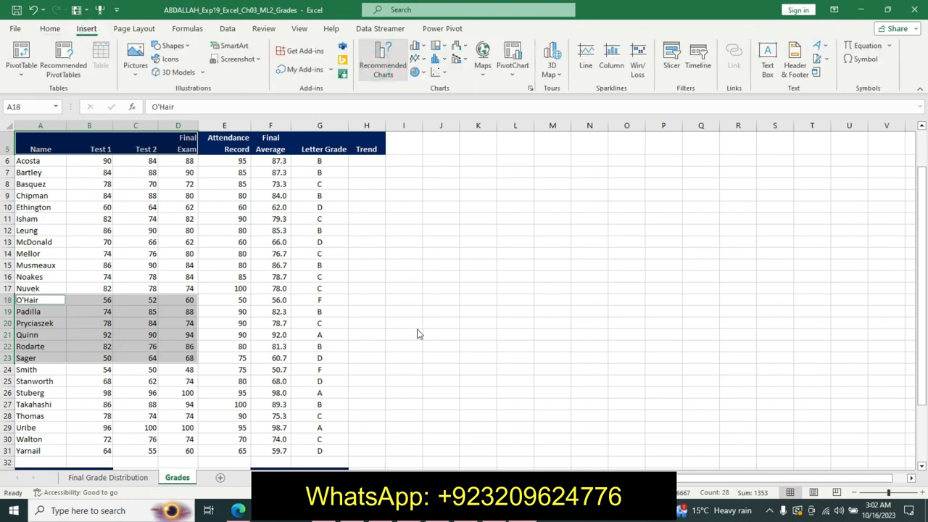
key(alt+Tab)
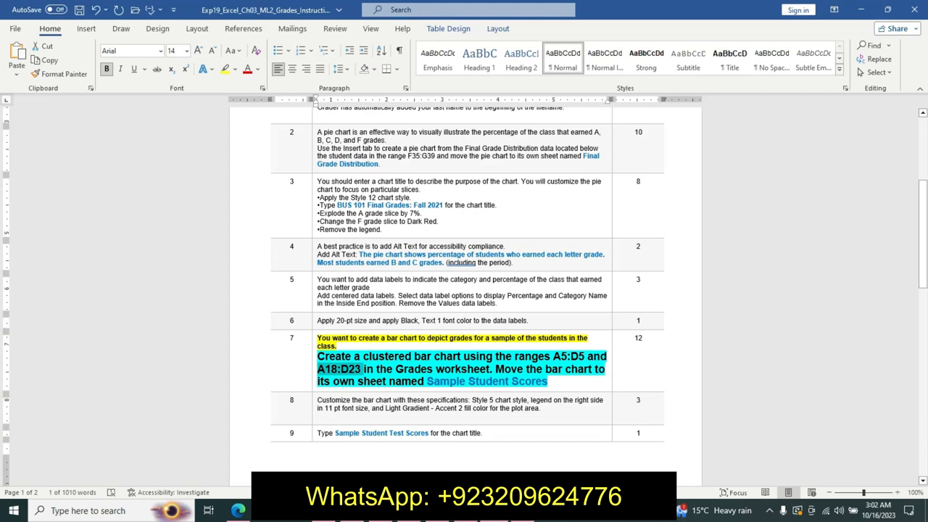
click(497, 462)
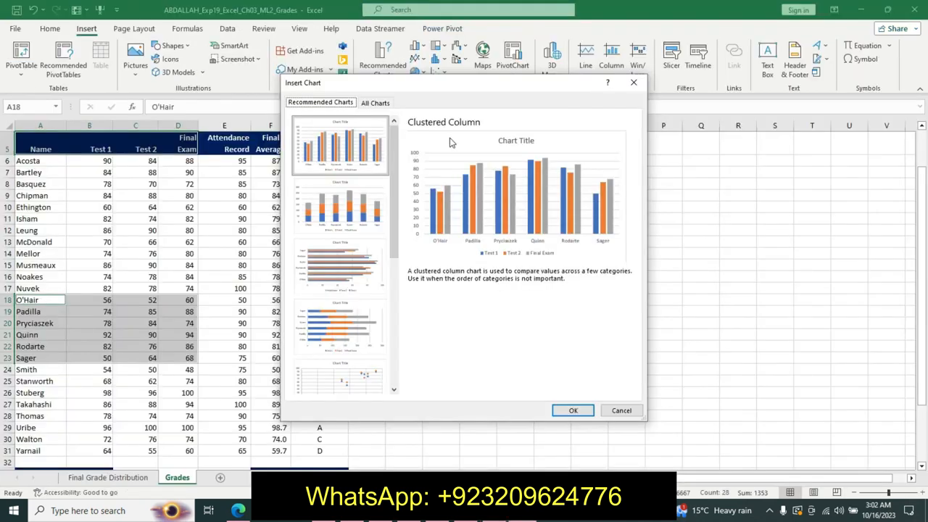
click(374, 102)
click(316, 177)
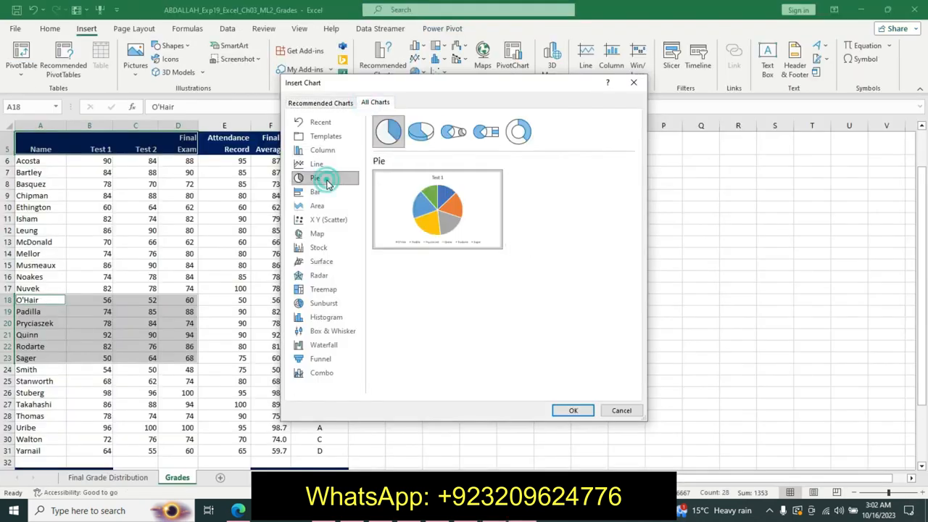
click(319, 192)
click(583, 410)
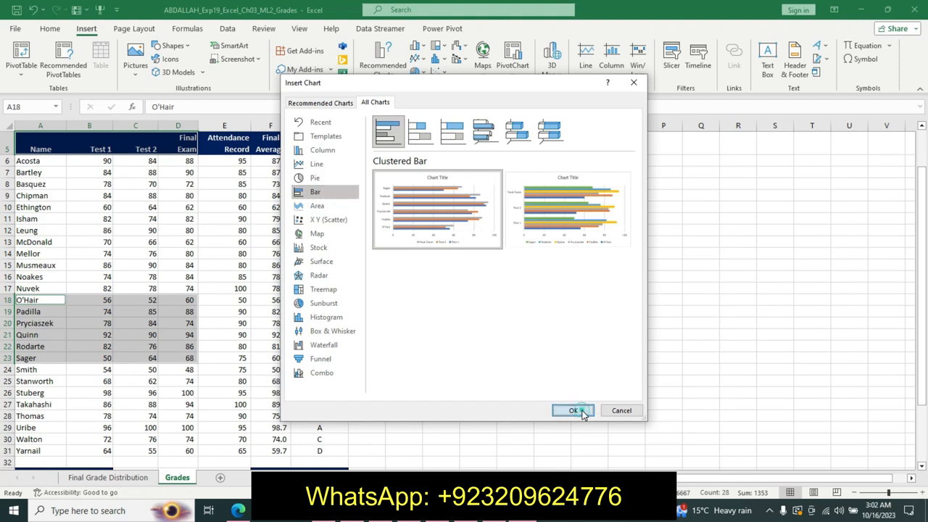
Copy the sheet name Sample Student Scores from step 7 in Word and return to the bar chart in Excel.
key(alt+Tab)
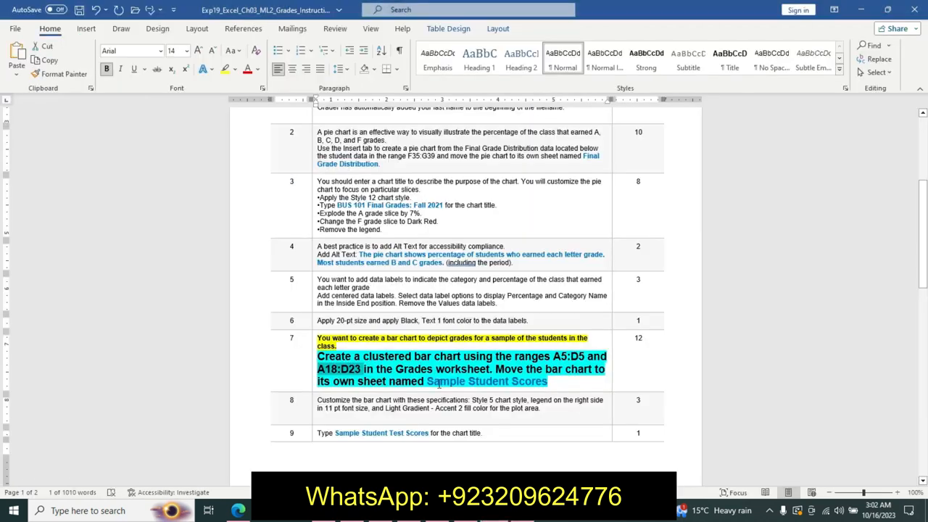
drag(429, 382, 537, 385)
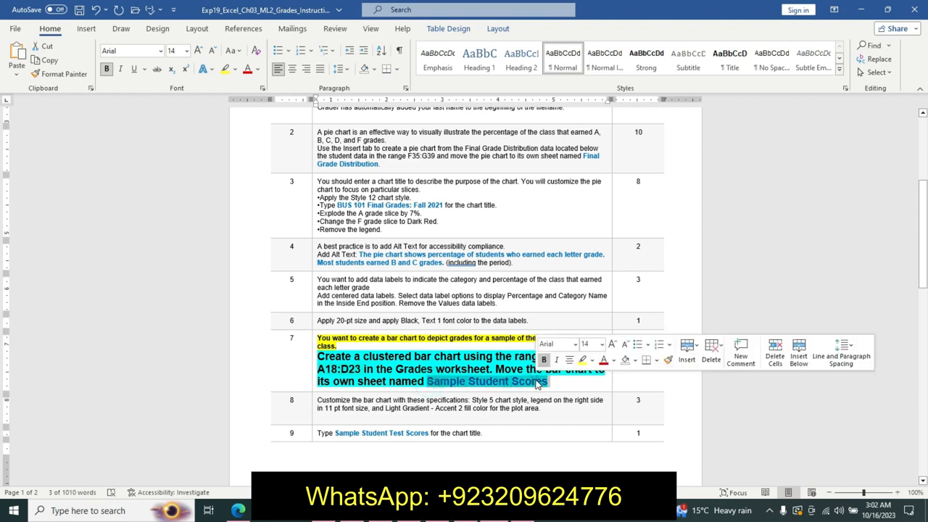
key(ctrl+c)
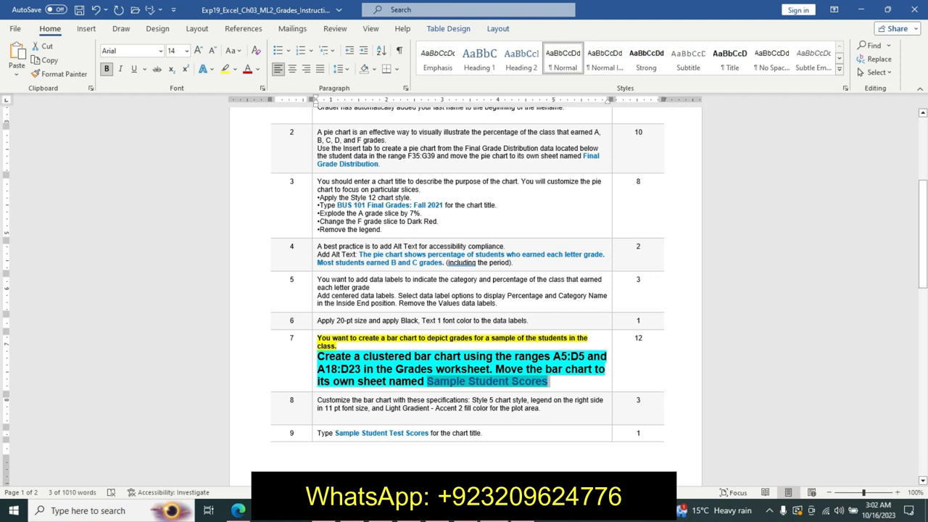
key(alt+Tab)
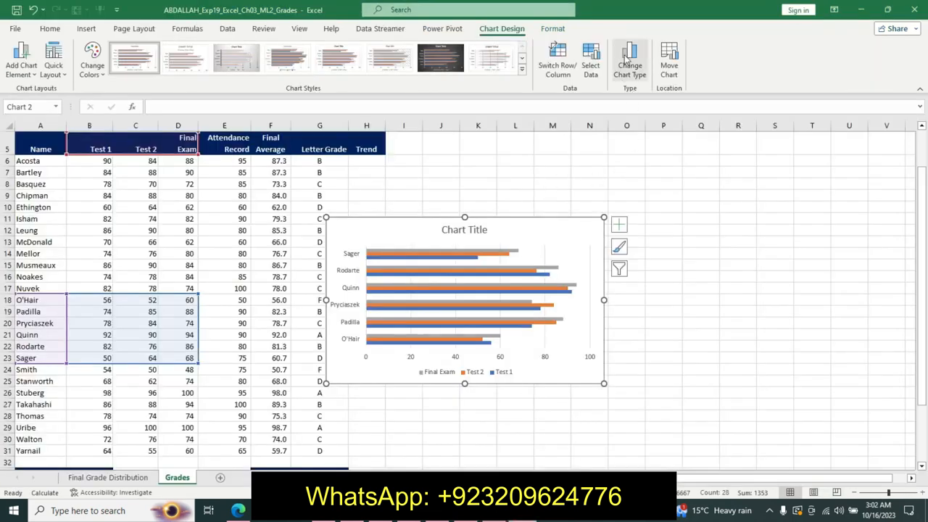
Move the bar chart to a new sheet named Sample Student Scores.
click(668, 62)
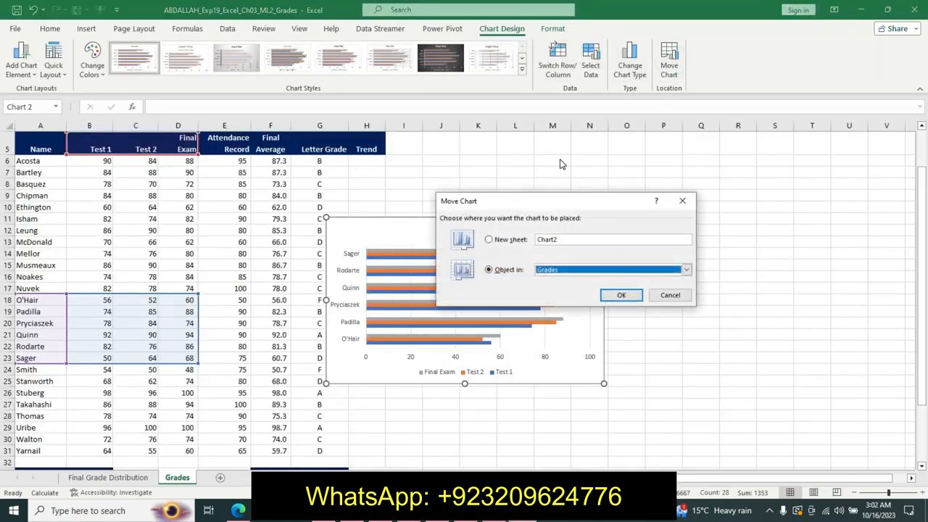
click(505, 245)
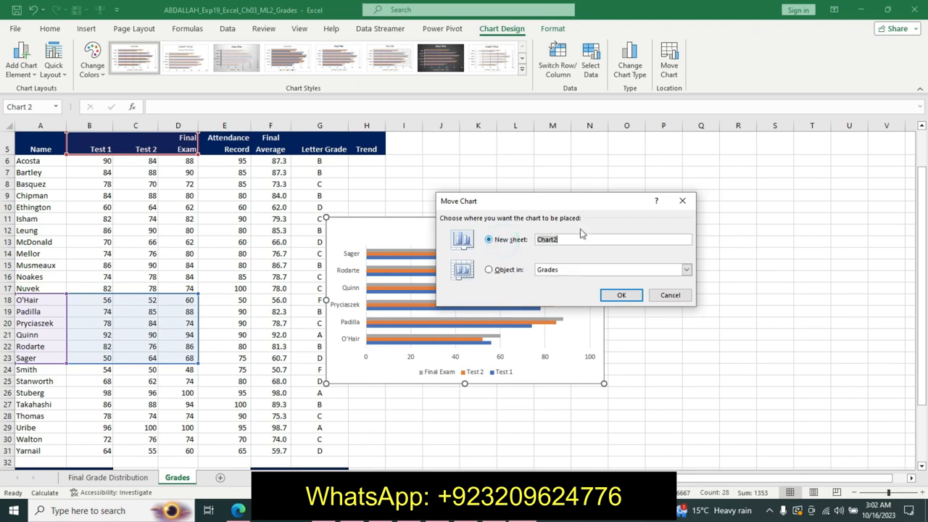
key(BackSpace)
key(ctrl+v)
click(621, 295)
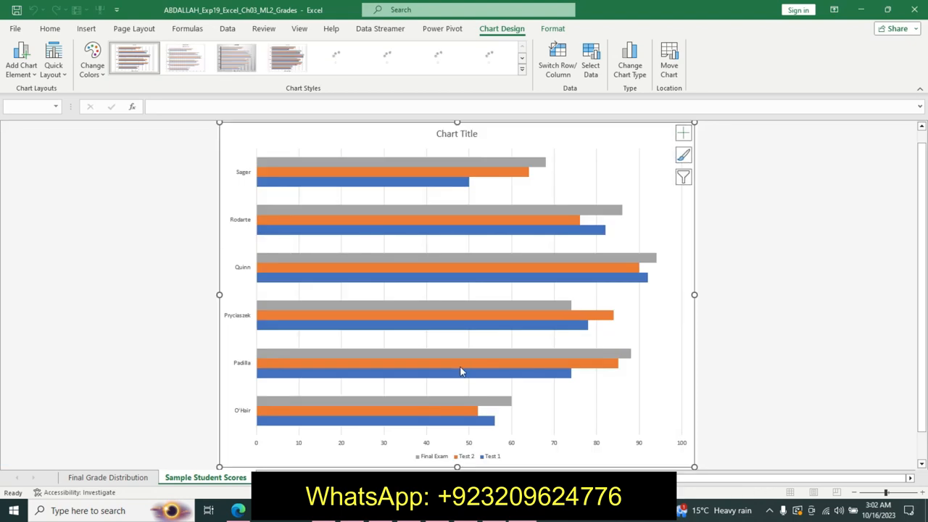
Compare the Sample Student Scores bar chart with the final result image and look over the Final Grade Distribution pie chart.
key(alt+Tab)
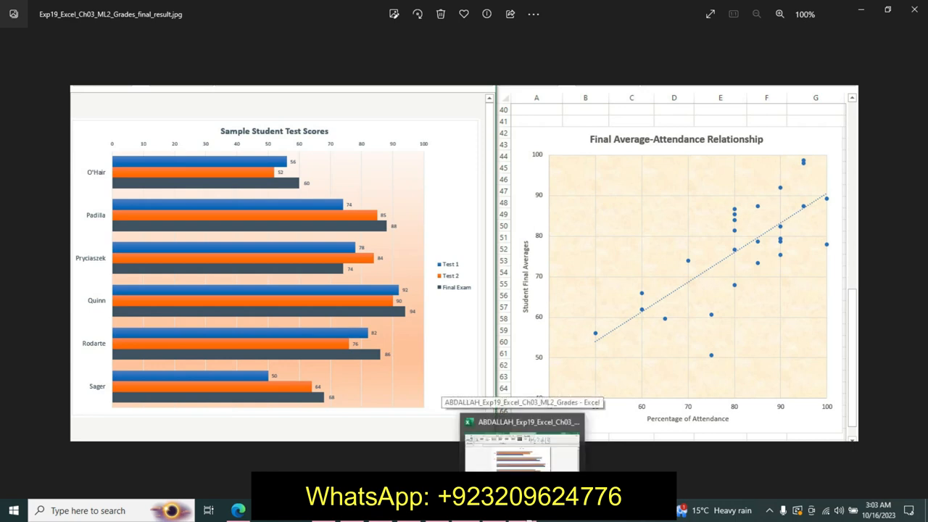
click(486, 428)
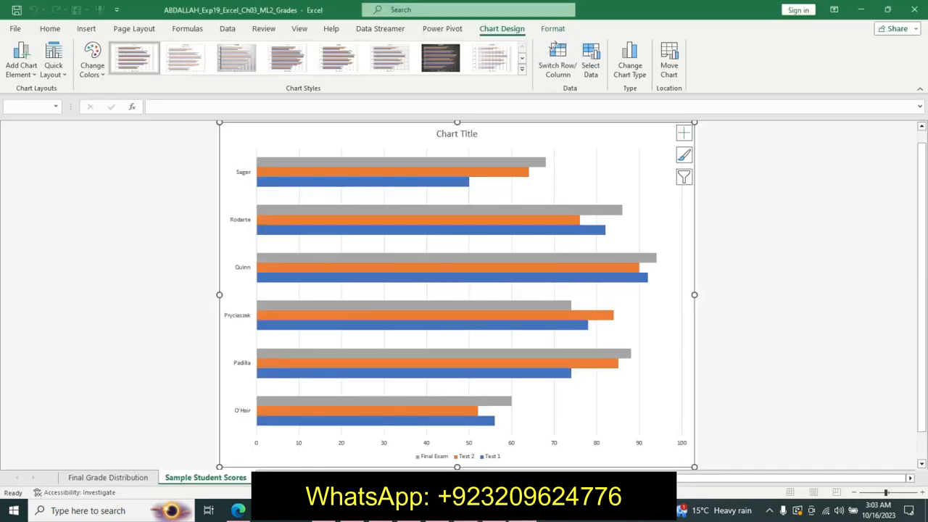
click(137, 475)
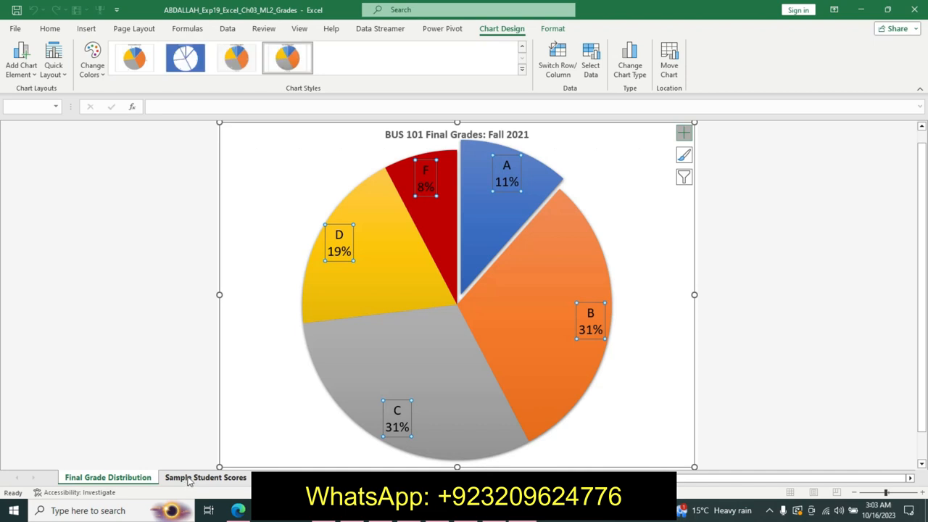
click(190, 479)
click(466, 512)
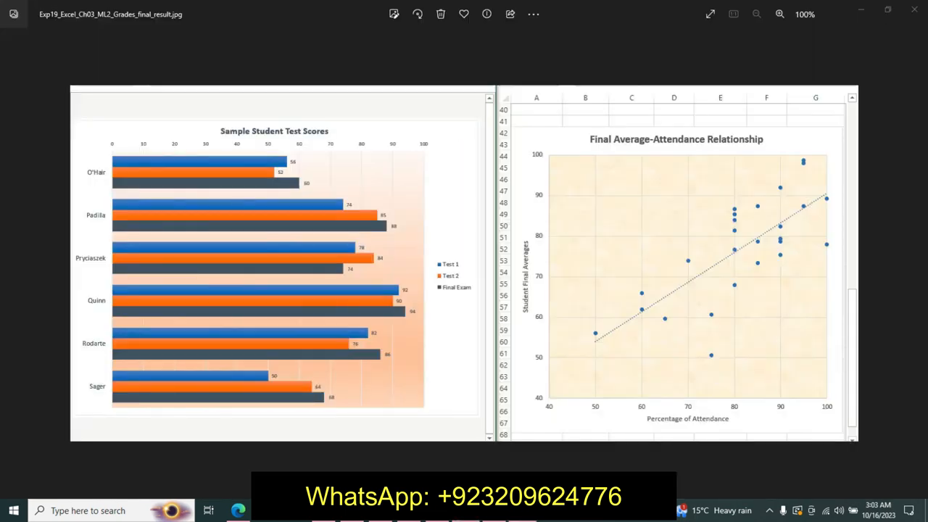
click(495, 511)
Switch to the Word instructions and undo the size, bold and highlight formatting applied to step 7.
click(466, 511)
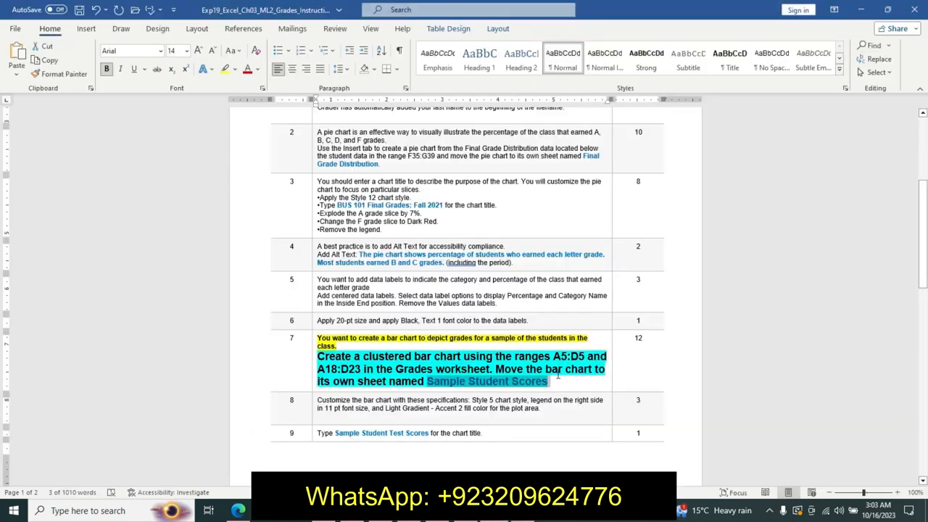
key(ctrl+z)
key(ctrl+z)
key(ctrl+z)
key(ctrl+z)
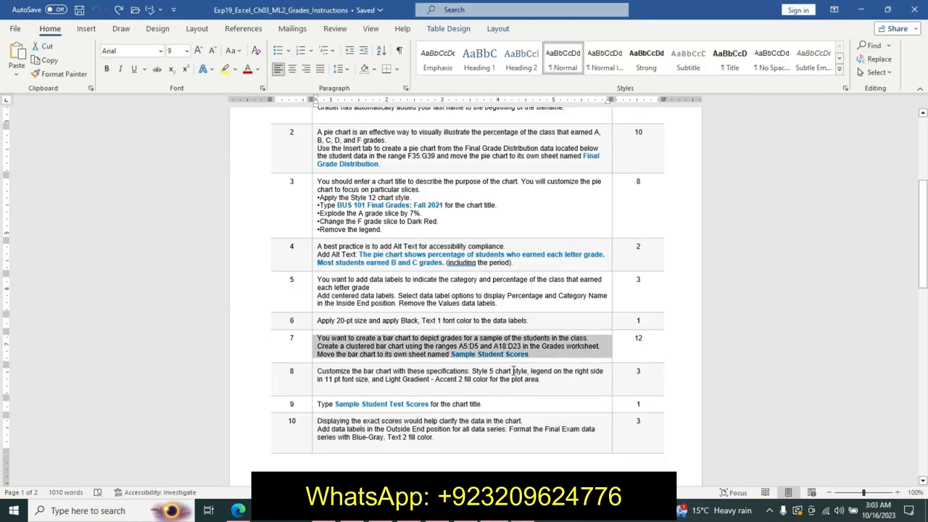
Emphasize the step 8 instruction text with 16 pt size, bold and turquoise highlighting.
click(314, 390)
click(382, 353)
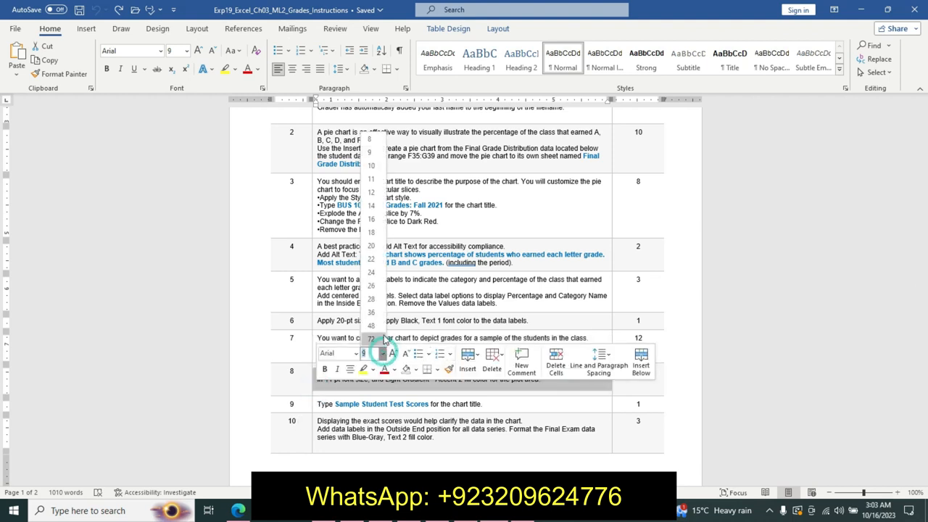
click(371, 218)
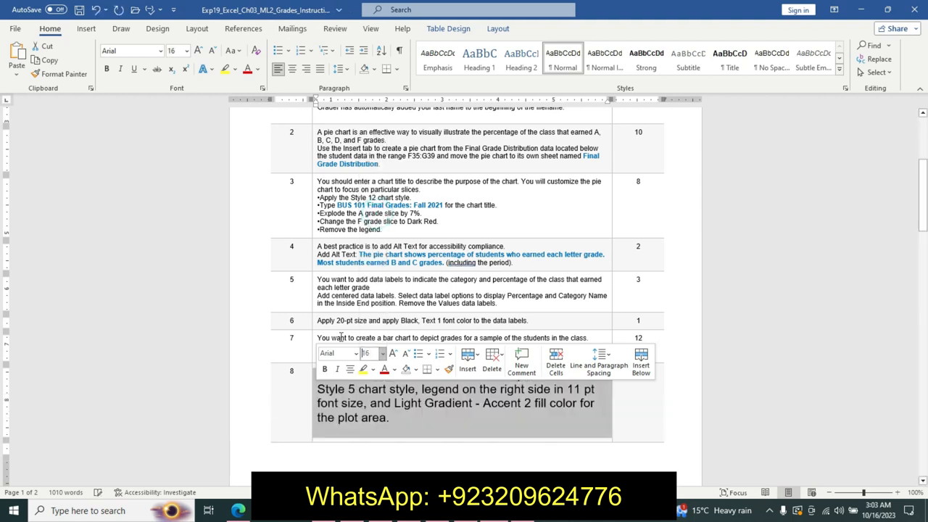
click(324, 369)
click(372, 369)
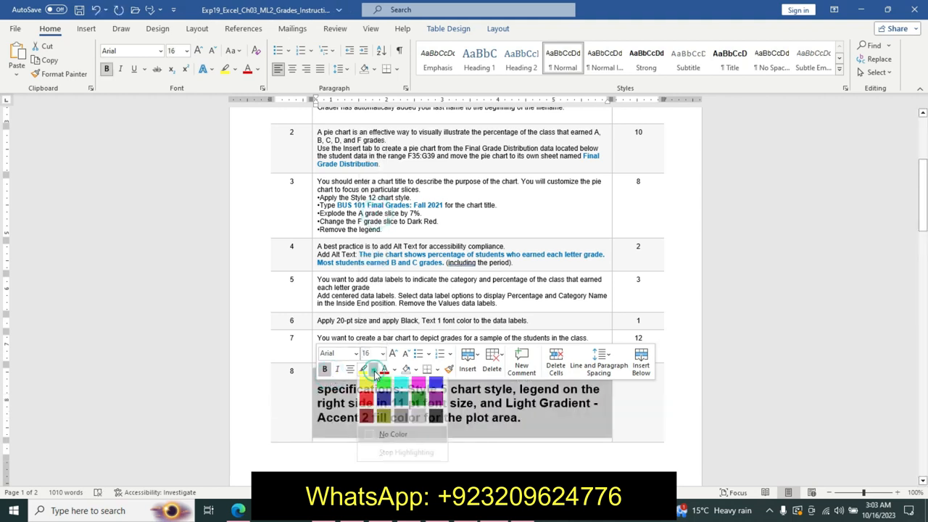
click(400, 383)
click(381, 404)
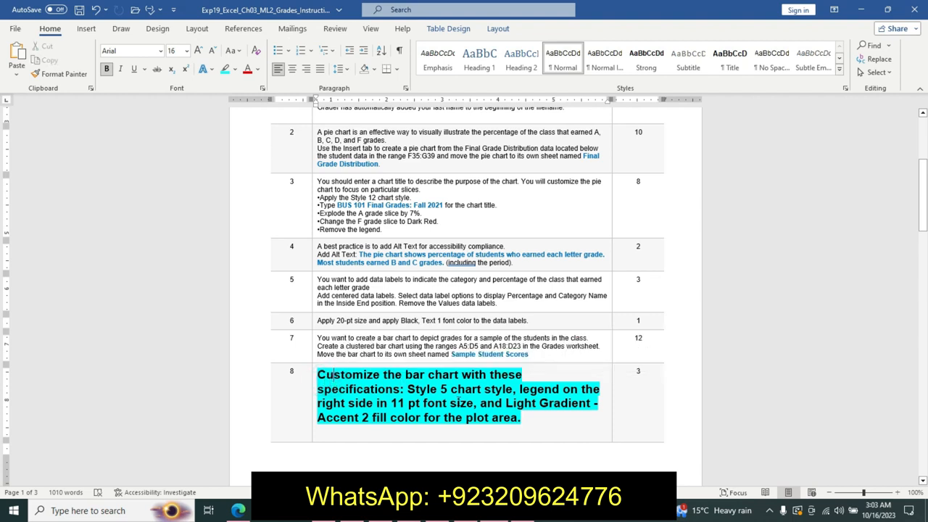
Switch to Excel and apply the Style 5 chart style to the Sample Student Scores bar chart.
click(384, 510)
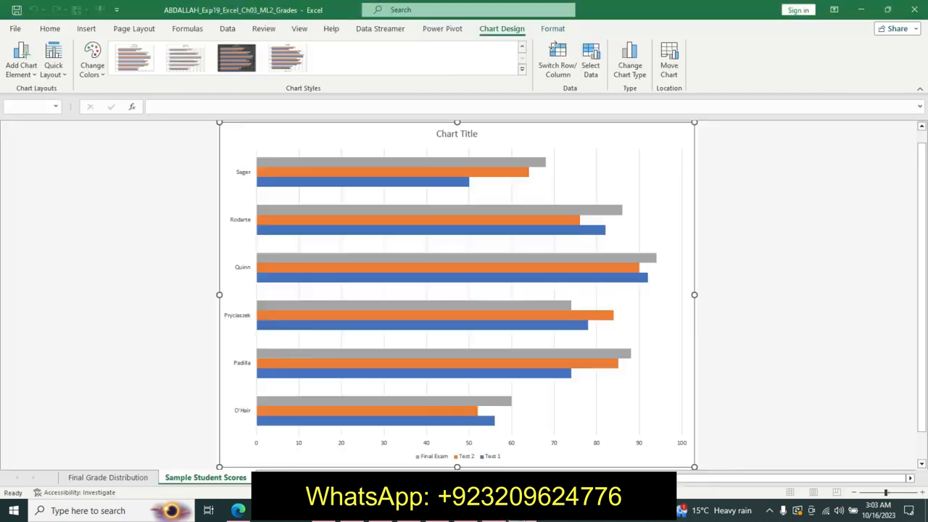
click(521, 70)
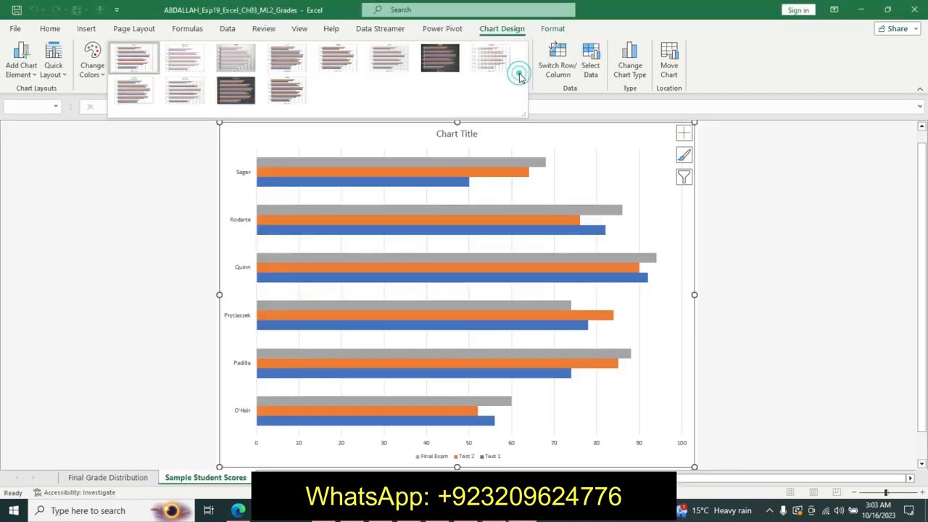
click(344, 71)
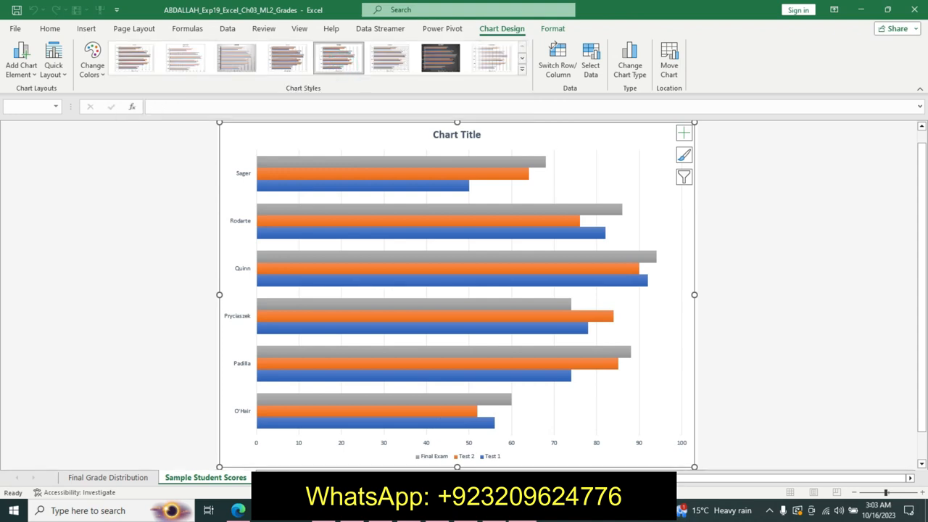
Check step 8 in Word, then place the bar chart's legend on the right and set its font size to 11 pt.
key(alt+Tab)
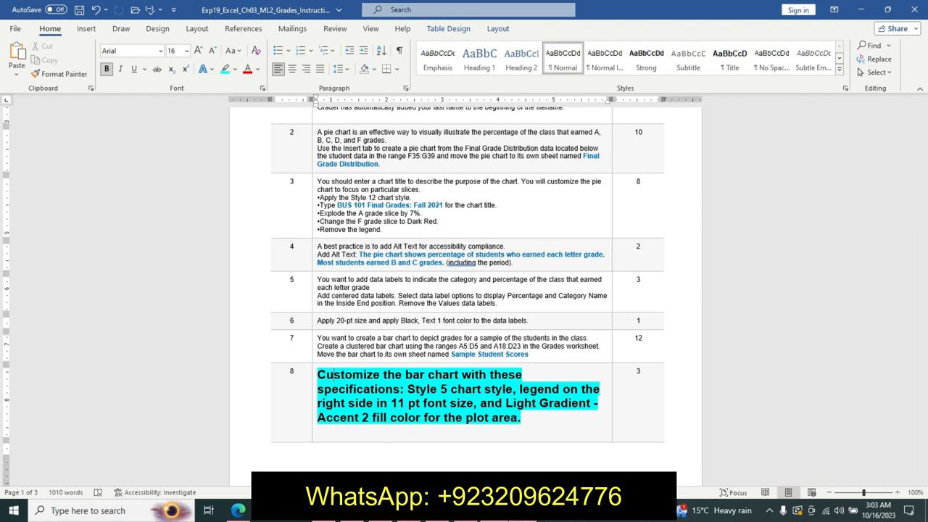
key(alt+Tab)
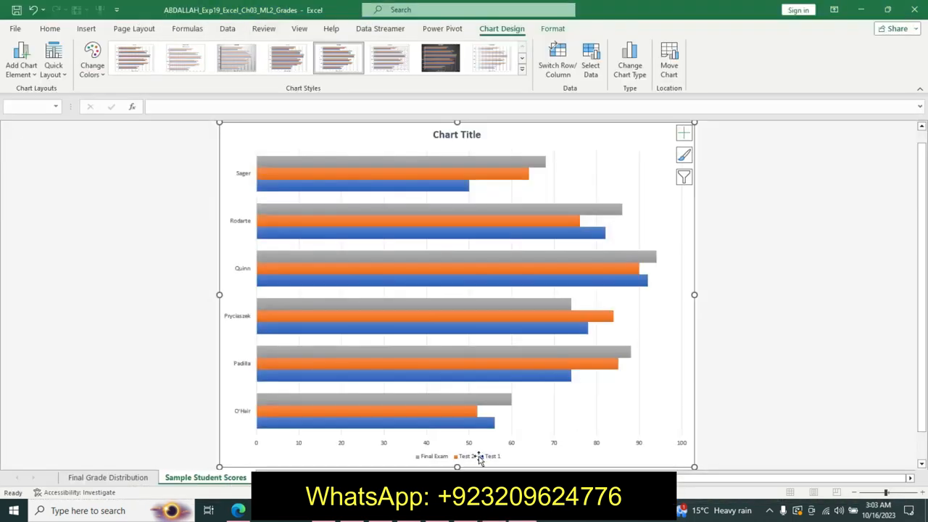
click(685, 132)
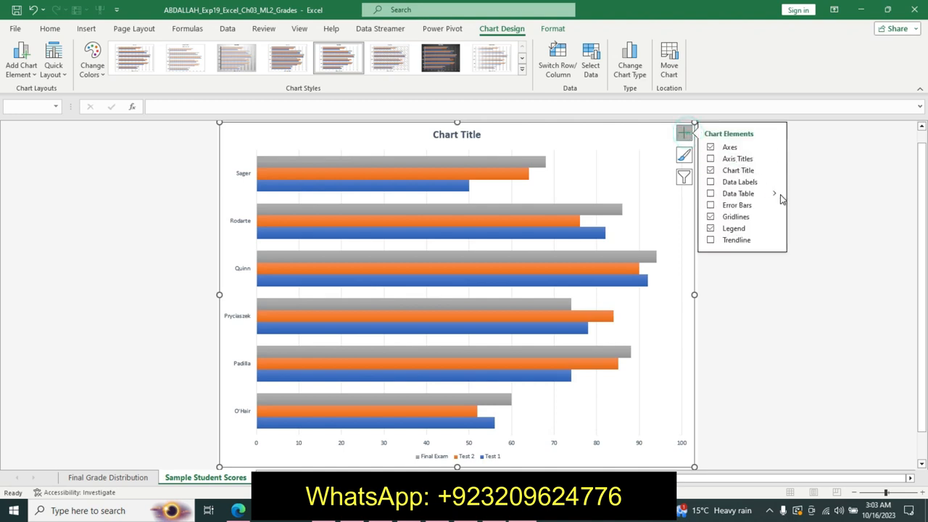
click(774, 229)
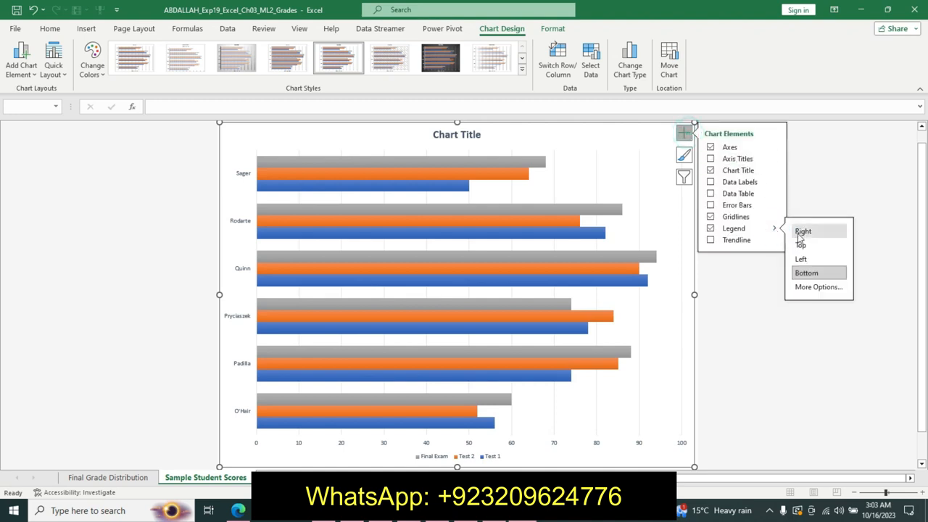
click(801, 231)
click(675, 297)
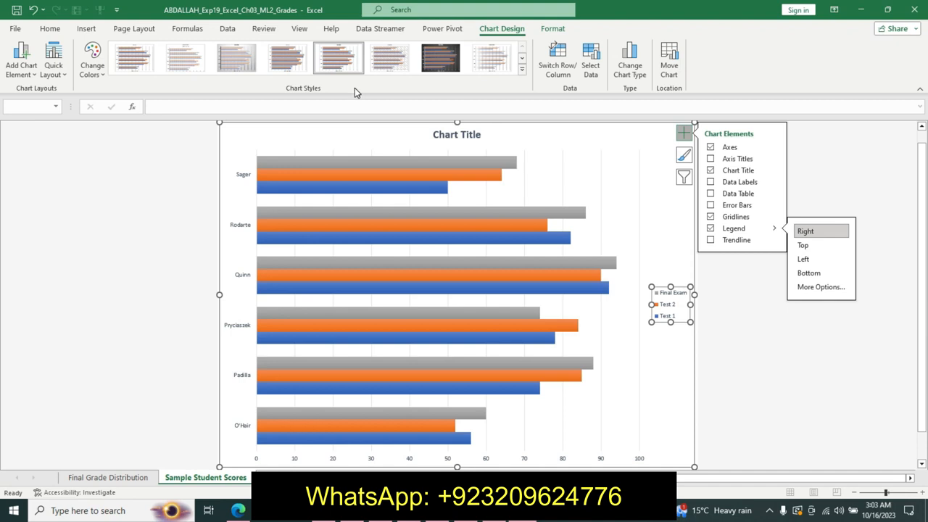
click(50, 29)
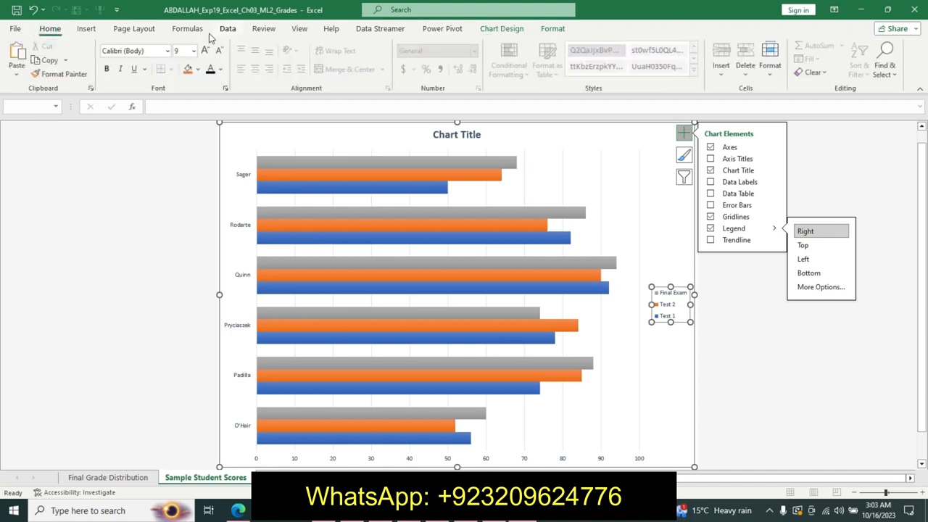
click(193, 50)
click(190, 118)
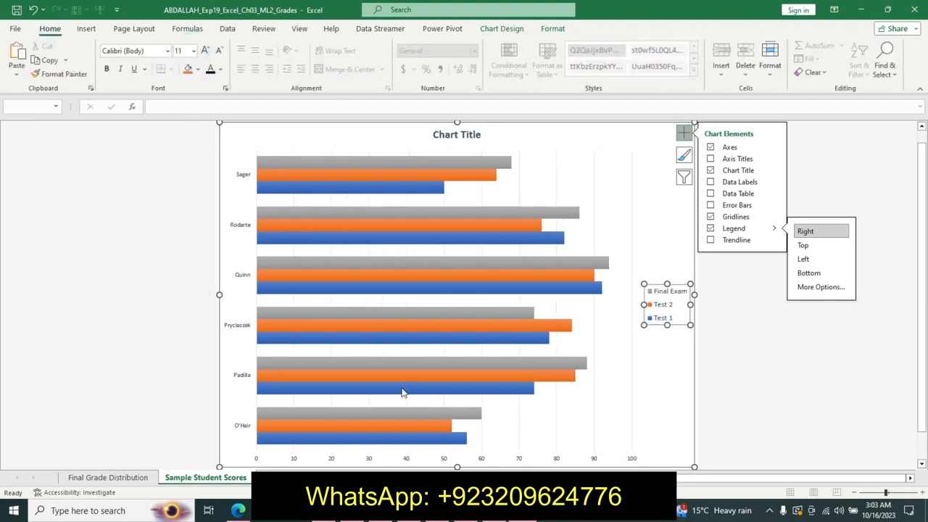
Check step 8 in Word for the fill and apply the Light Gradient - Accent 2 preset to the bar chart's plot area.
click(502, 510)
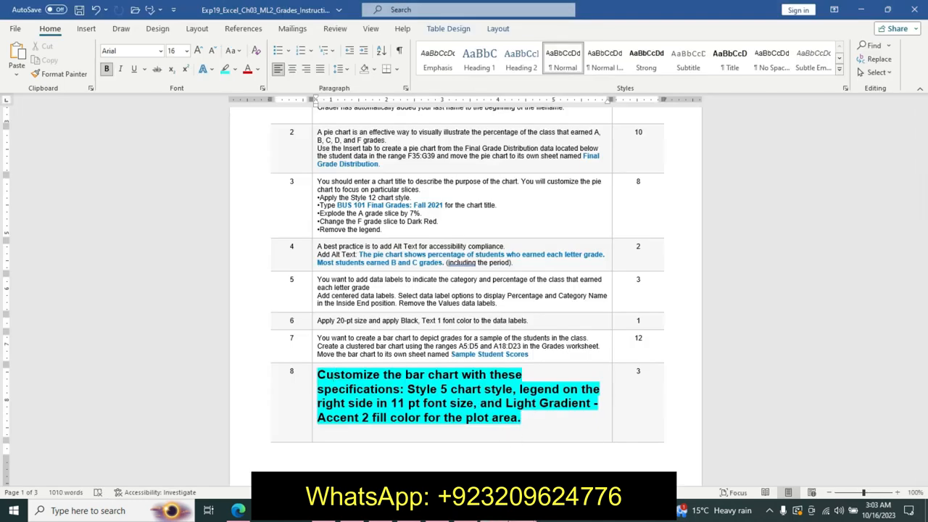
click(468, 510)
click(534, 392)
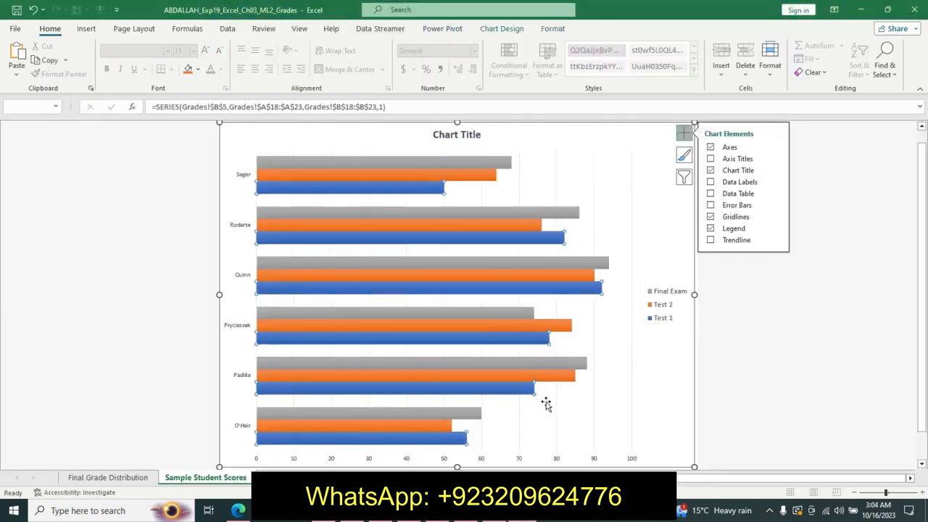
click(546, 404)
right_click(548, 406)
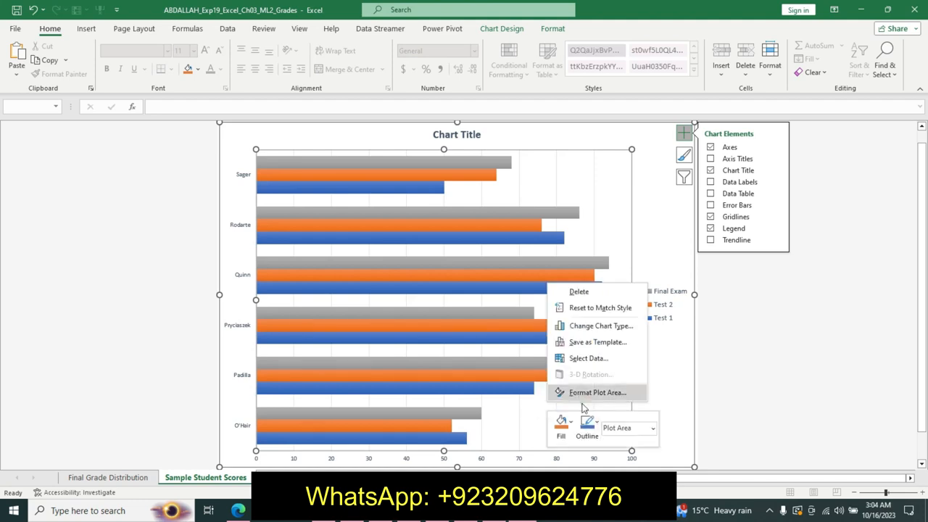
click(582, 397)
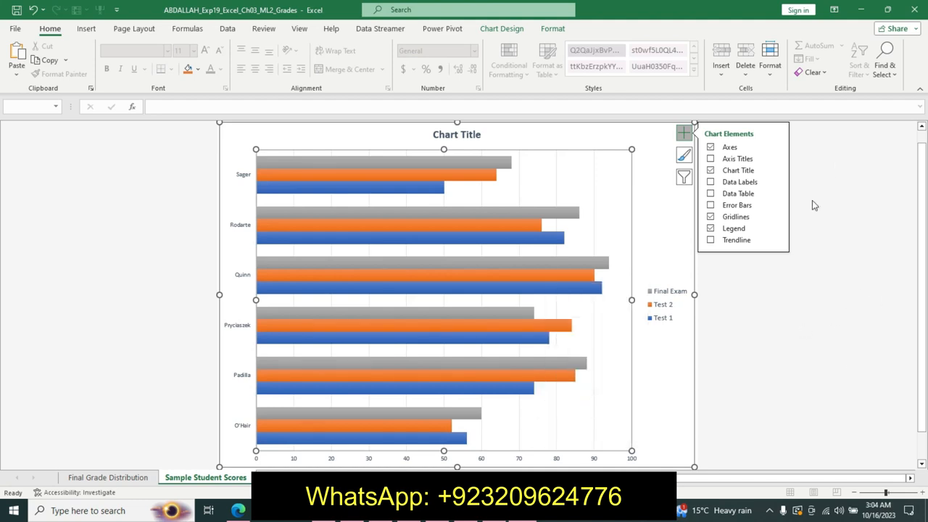
right_click(586, 383)
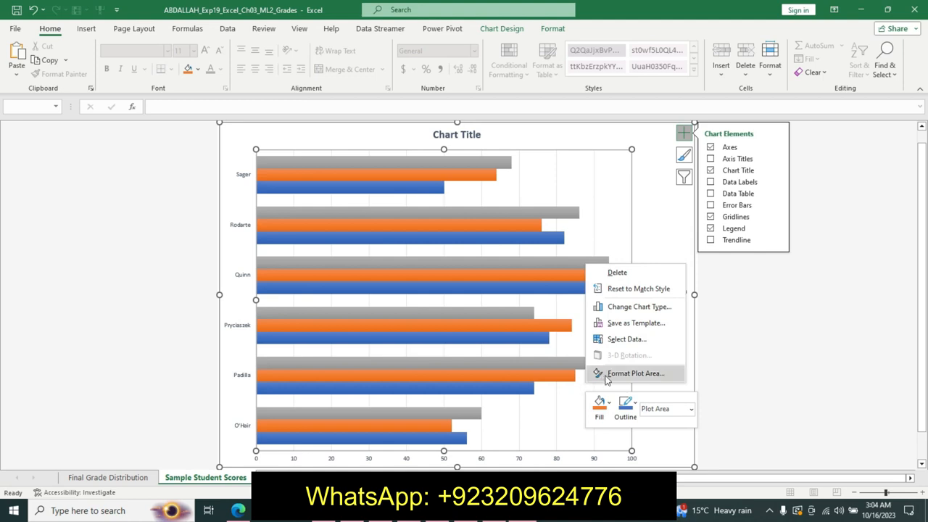
click(606, 376)
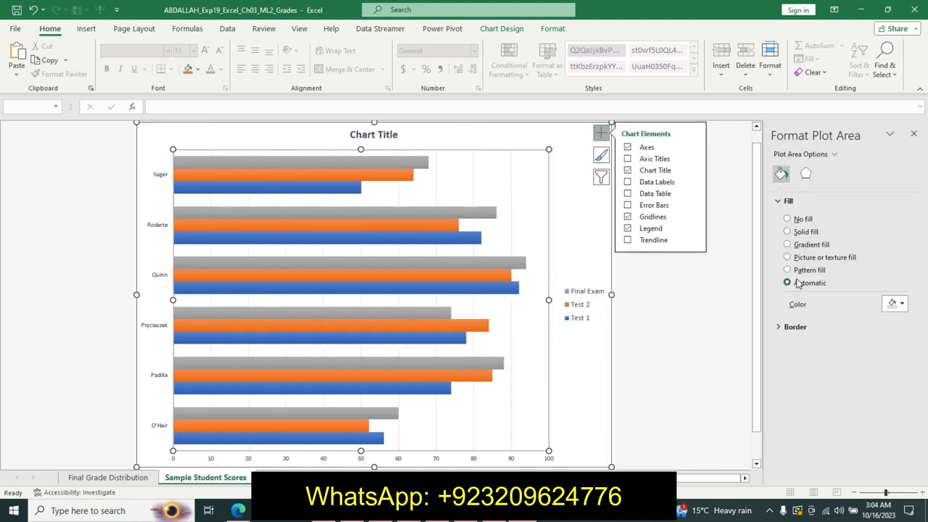
click(796, 244)
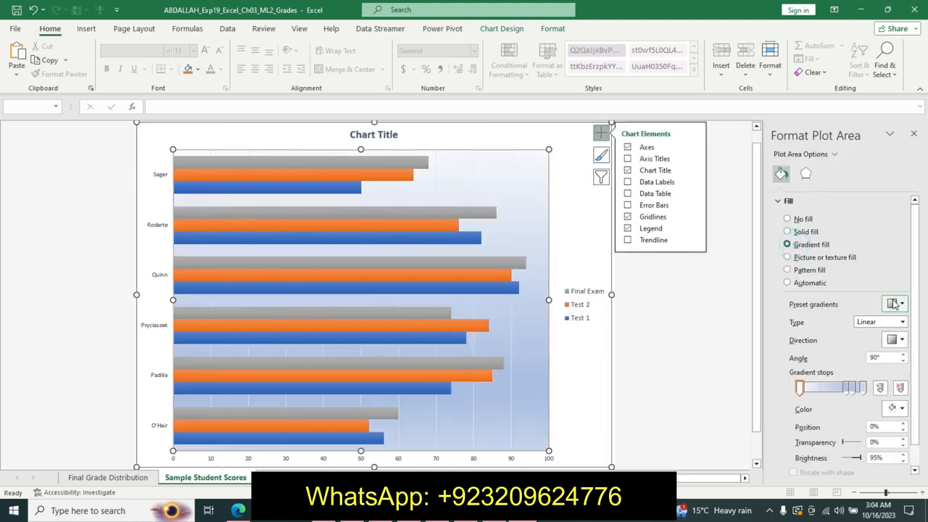
click(895, 305)
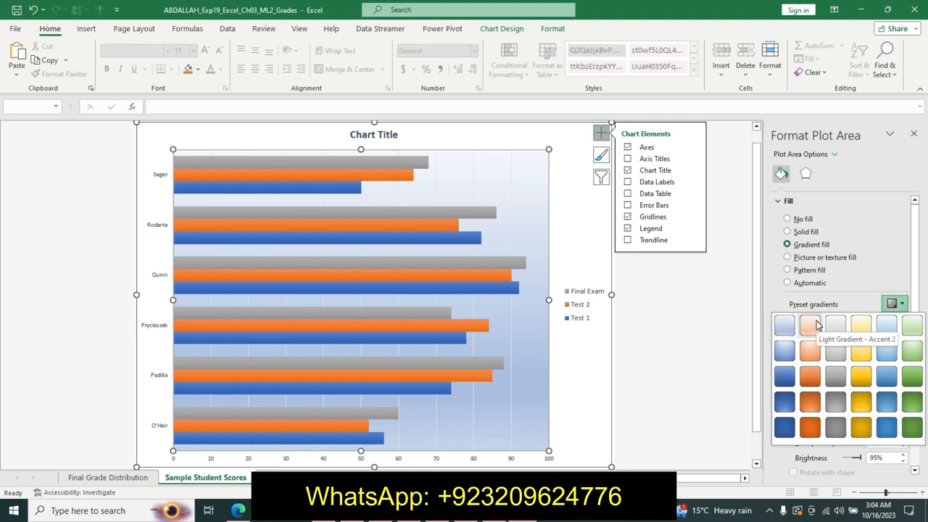
click(817, 325)
Return to the Word instructions and undo the emphasis formatting applied to step 8.
key(alt+Tab)
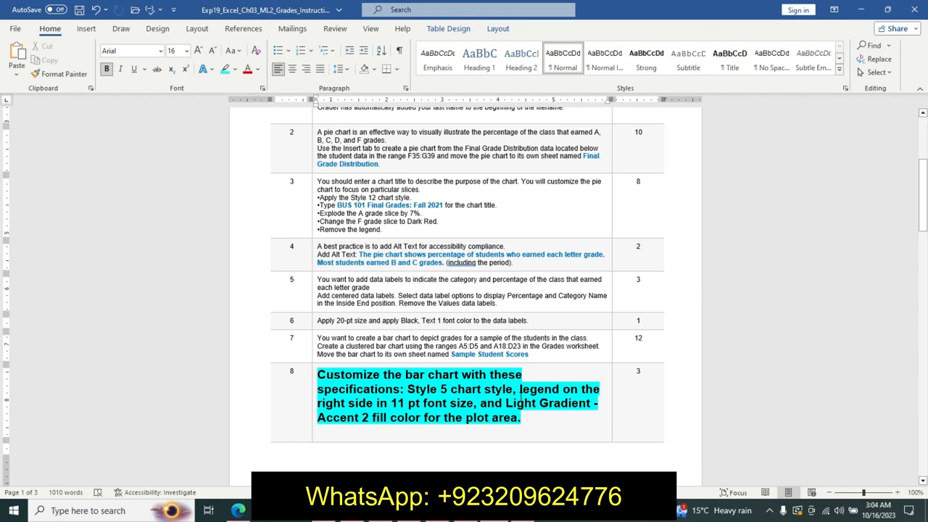
key(ctrl+z)
key(ctrl+z)
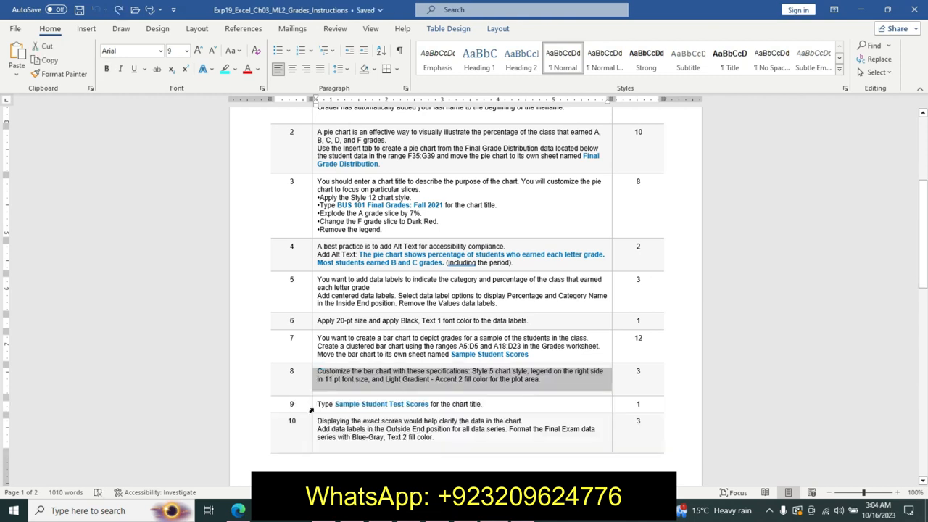
Emphasize the step 9 instruction text with 14 pt size, bold and turquoise highlighting.
click(313, 405)
click(382, 368)
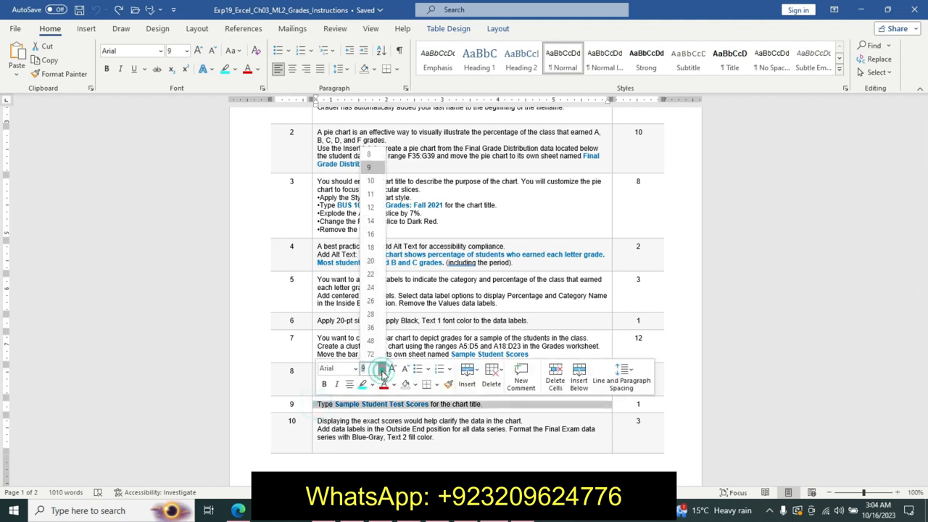
click(370, 220)
click(324, 384)
click(373, 385)
click(400, 401)
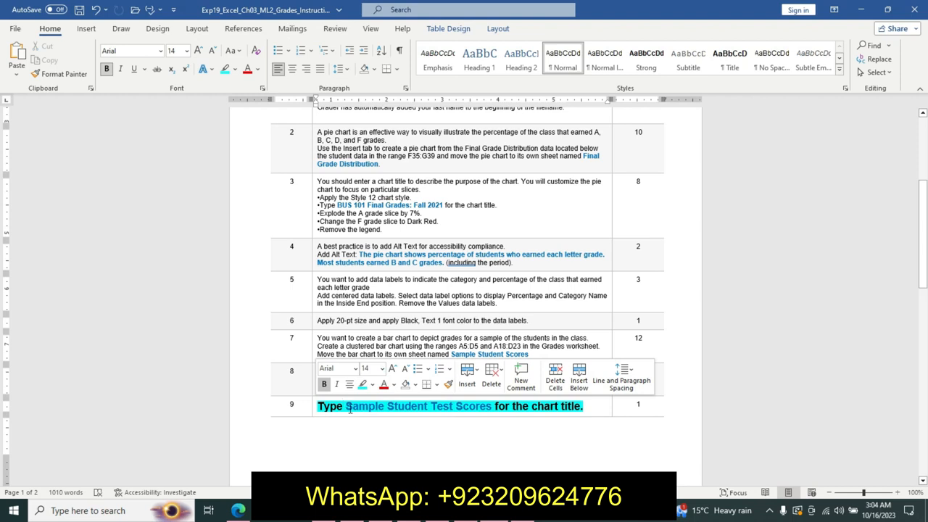
Copy the title text Sample Student Test Scores from step 9 of the instructions.
click(348, 408)
drag(413, 406, 484, 411)
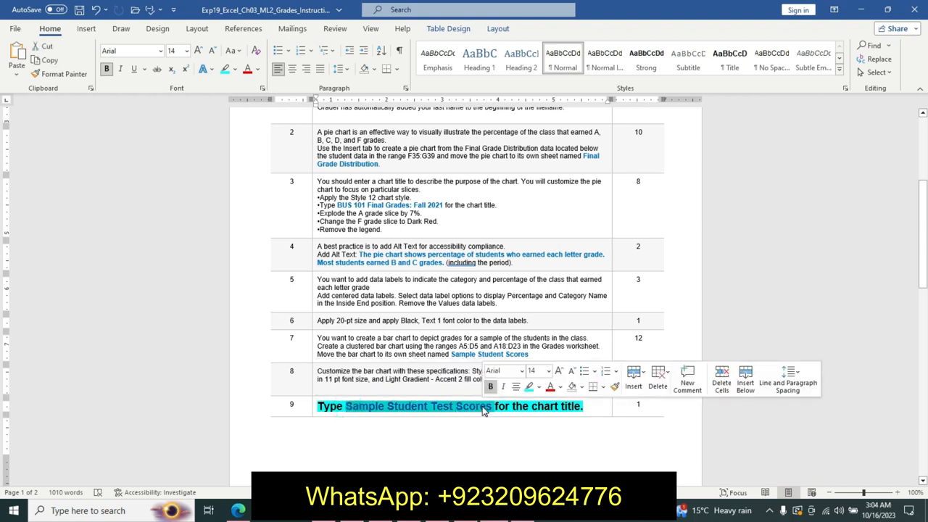
key(ctrl+c)
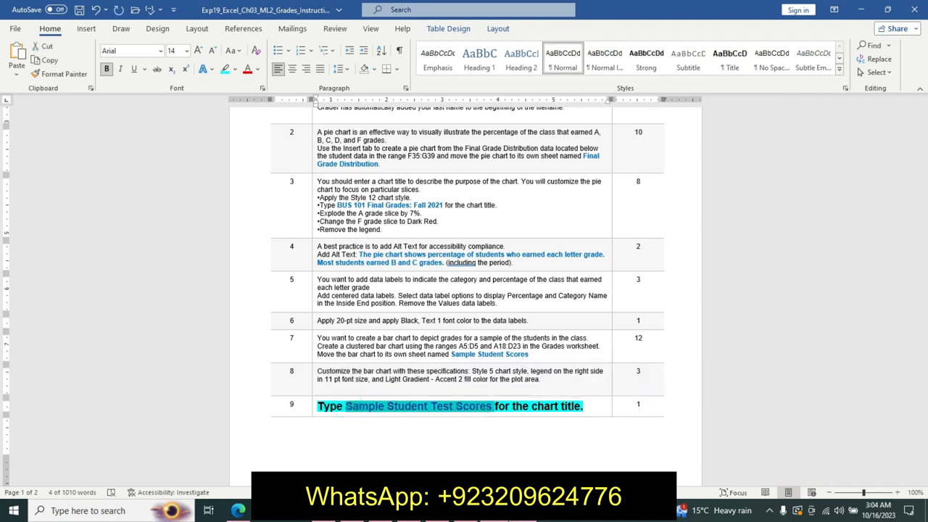
Switch to the Excel workbook and set the bar chart's title to the copied text Sample Student Test Scores.
key(alt+Tab)
click(395, 125)
click(373, 134)
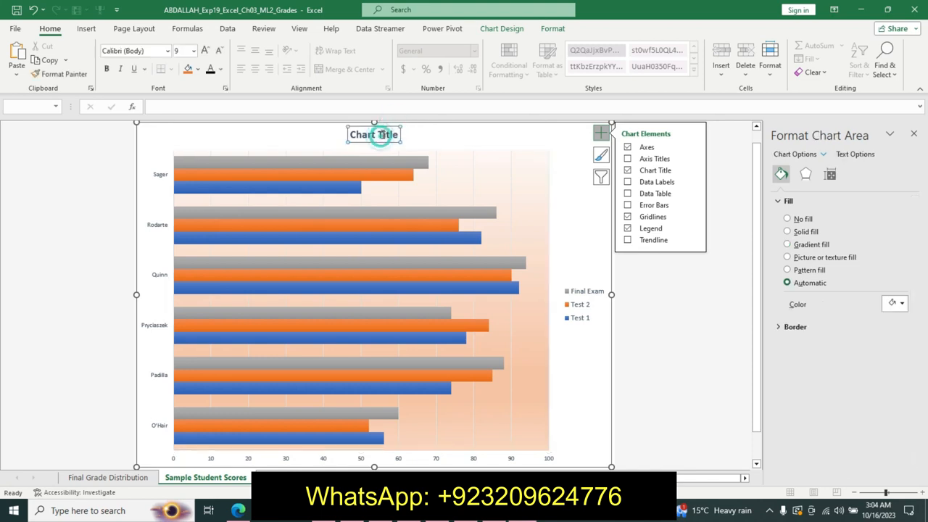
click(371, 106)
key(ctrl+v)
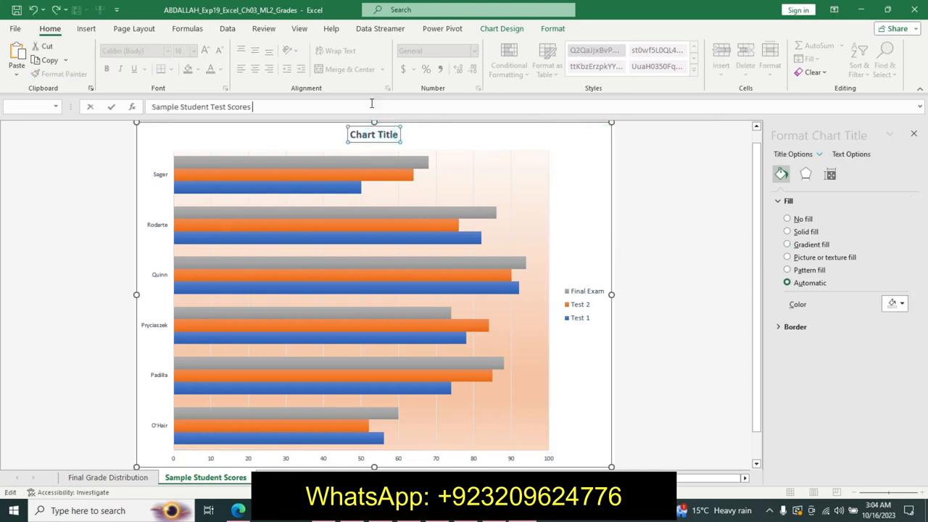
key(Return)
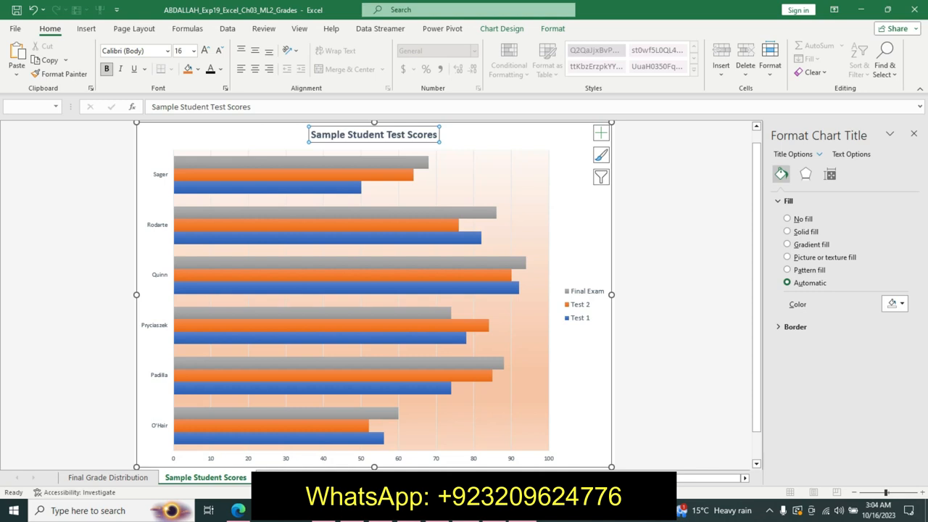
Return to the Word instructions and undo the emphasis formatting applied to step 9.
click(489, 512)
key(ctrl+z)
key(ctrl+z)
key(ctrl+z)
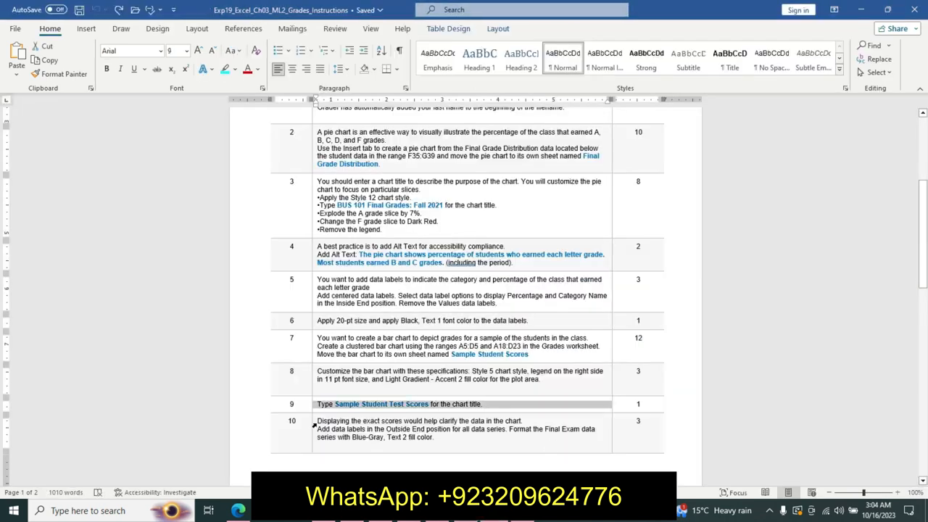
Emphasize the step 10 instruction text with 14 pt size, bold and turquoise highlighting.
click(315, 425)
click(382, 388)
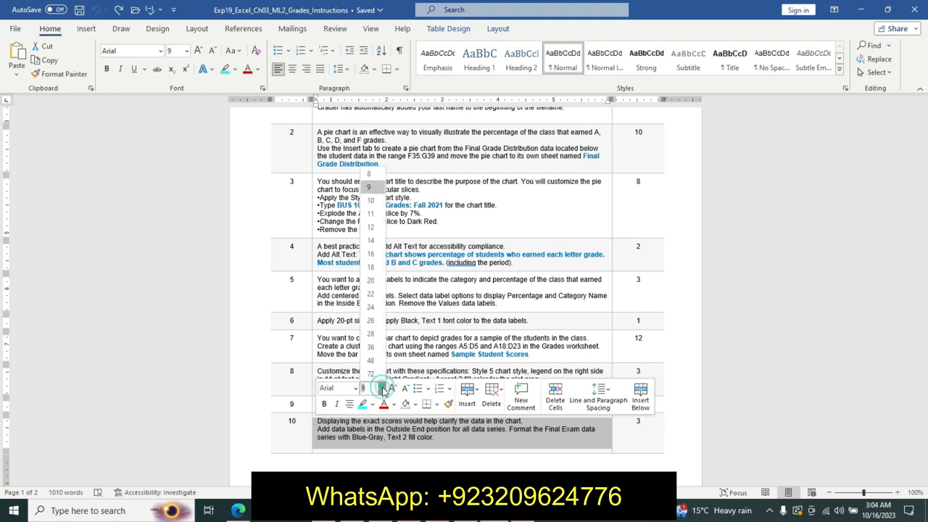
click(370, 240)
click(324, 403)
click(360, 406)
drag(926, 205, 925, 299)
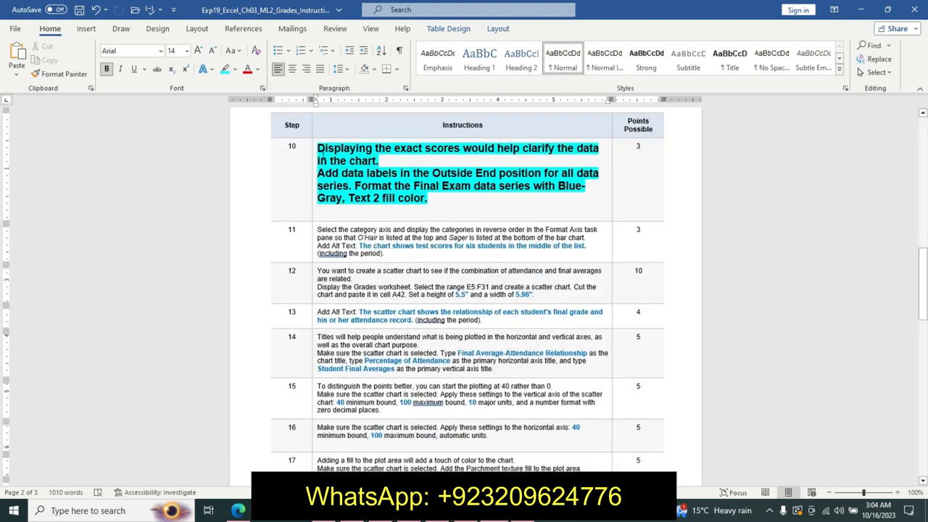
Reduce step 10's introductory sentence about displaying the exact scores to 9 pt and highlight it in yellow.
drag(316, 149, 380, 161)
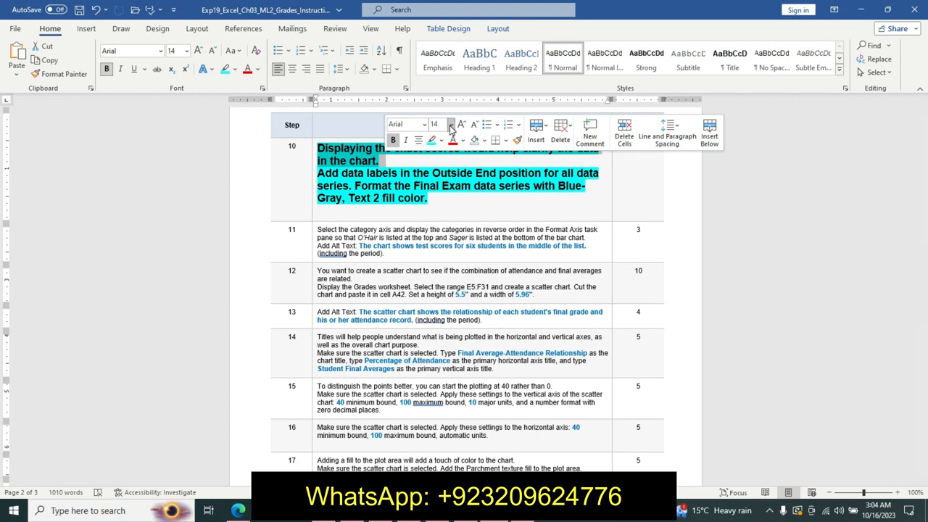
click(450, 125)
click(443, 154)
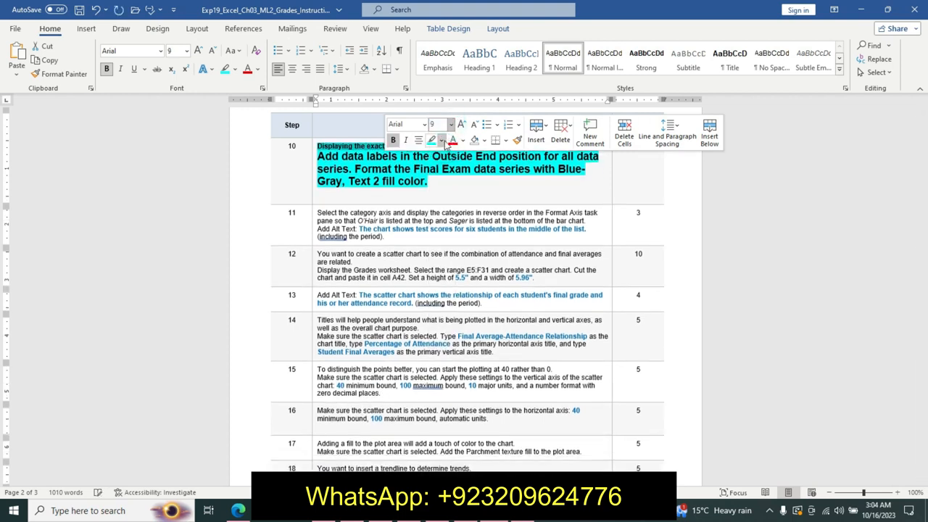
click(441, 139)
click(436, 157)
click(399, 158)
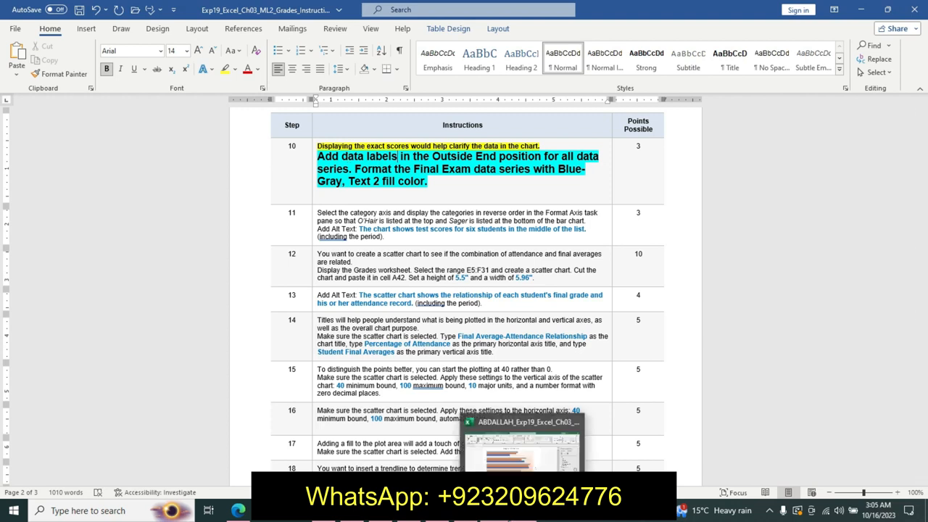
Switch to Excel, add data labels to all the bar chart's series and display the label options with the Outside End position.
click(522, 510)
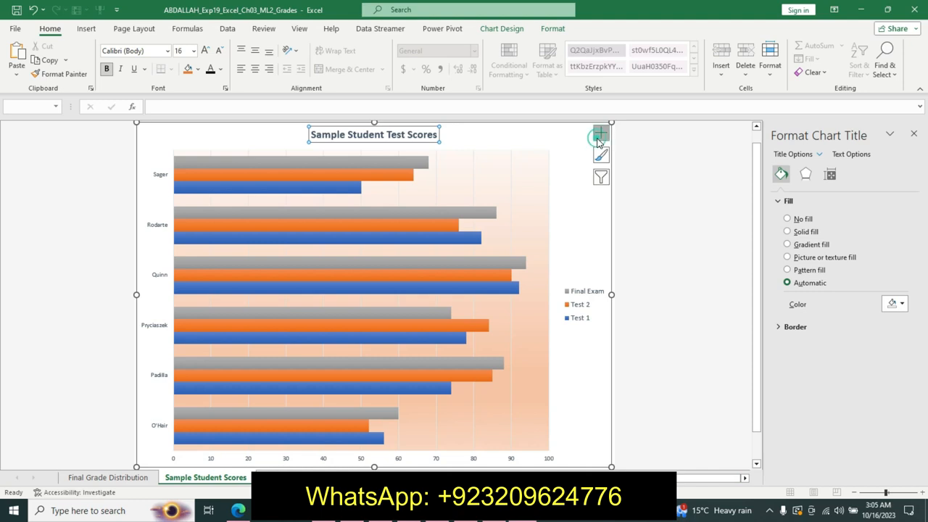
click(600, 133)
click(691, 182)
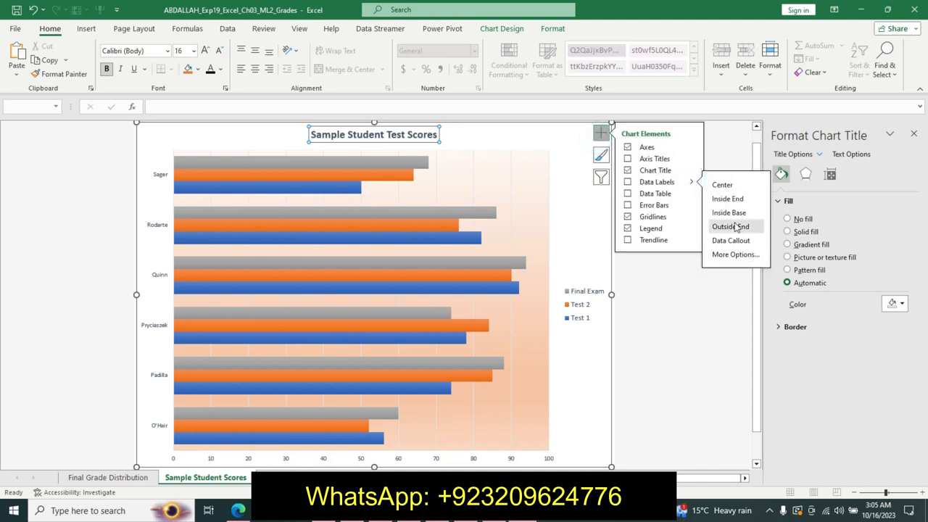
click(736, 255)
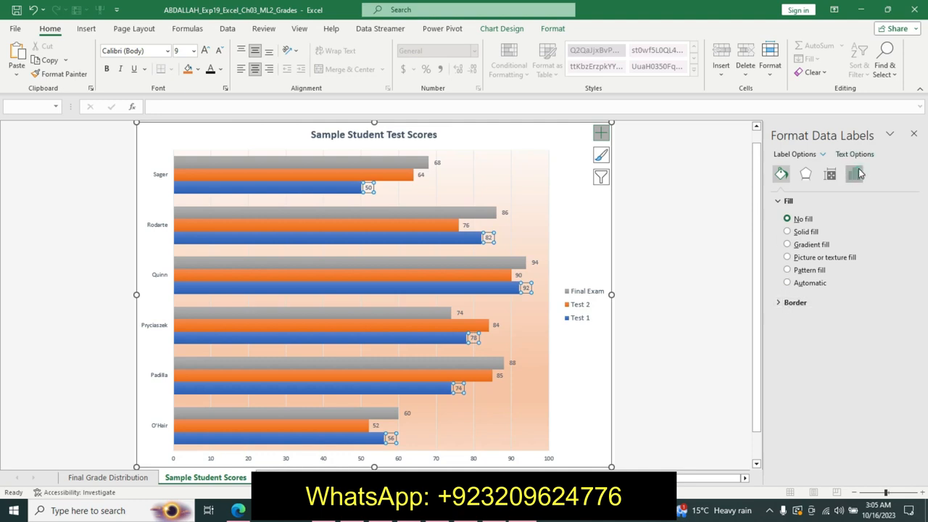
click(854, 174)
click(803, 200)
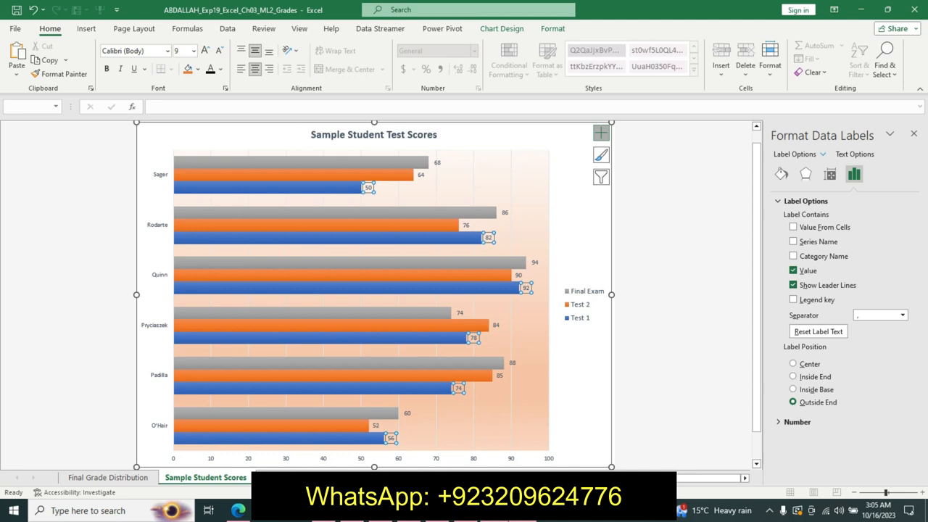
Compare the labelled bar chart with step 10 in Word and the final result image.
key(alt+Tab)
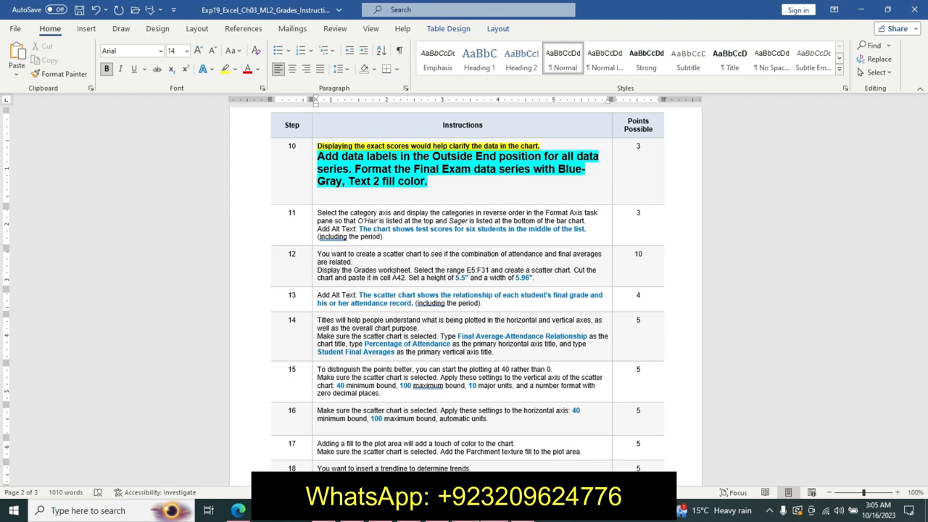
click(499, 511)
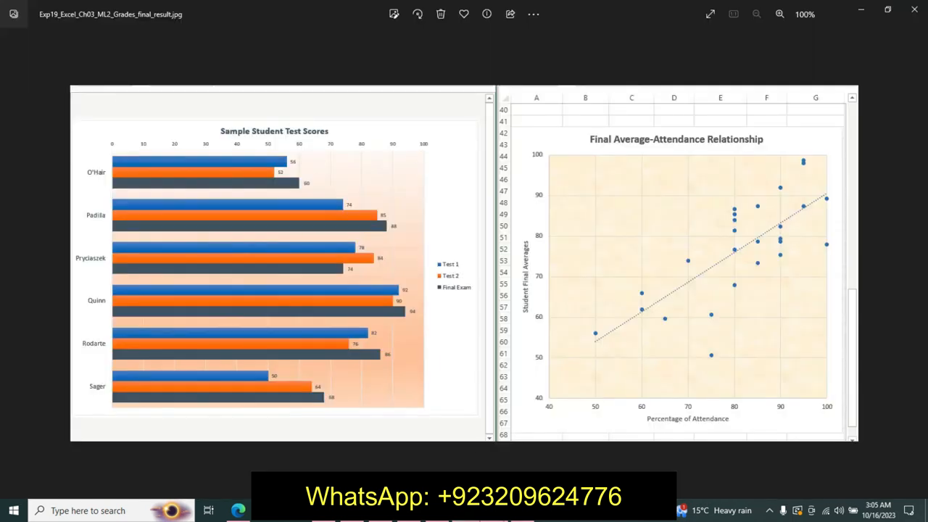
click(516, 511)
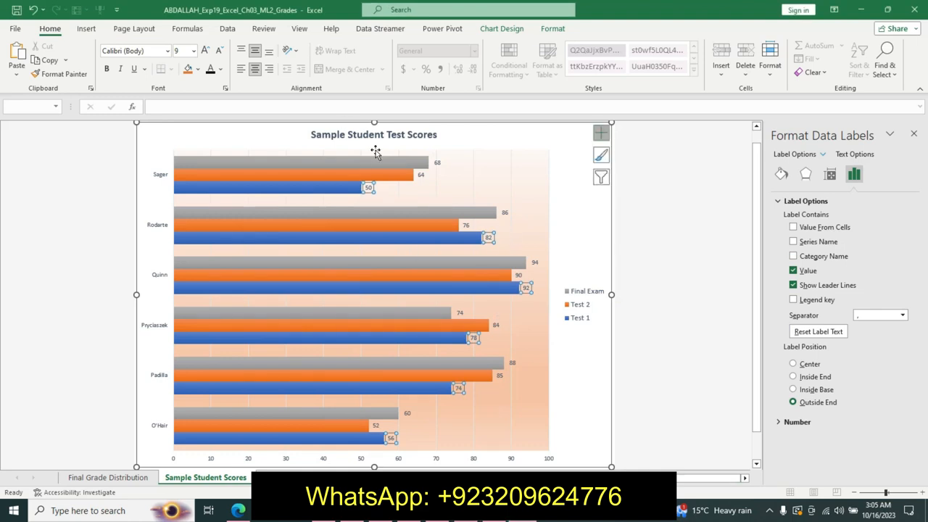
Try the Category Name and Legend key options on the Test 1 data labels, switching each one off again.
click(793, 257)
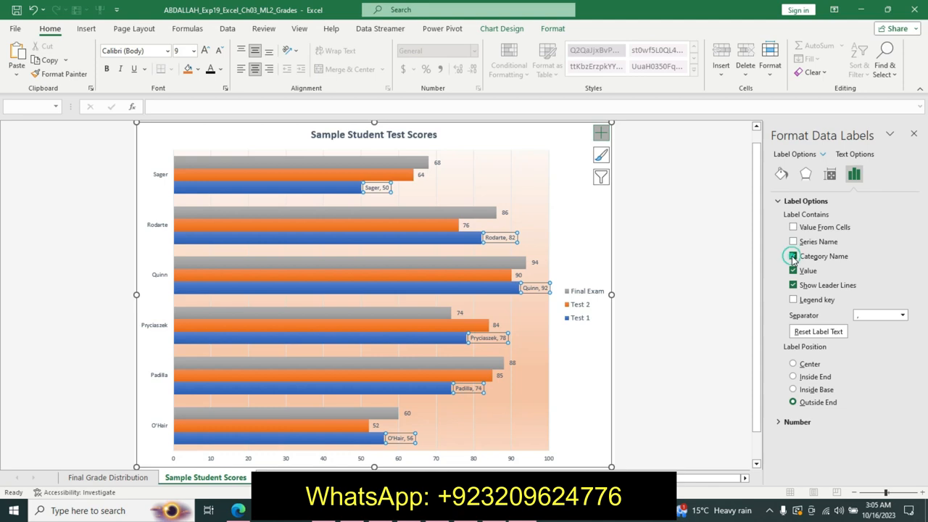
click(793, 256)
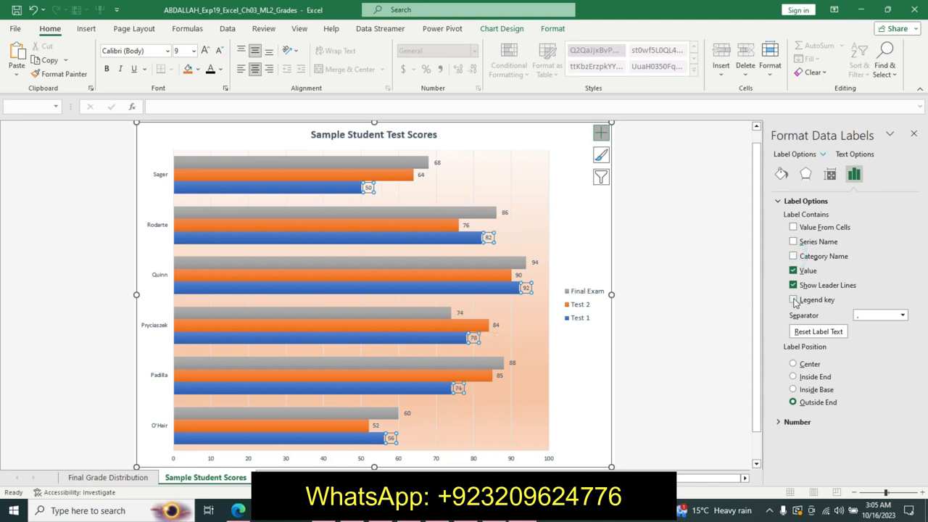
click(793, 300)
click(794, 300)
Check the bar chart's data labels against the final result image and reread step 10 for the Final Exam fill.
click(478, 519)
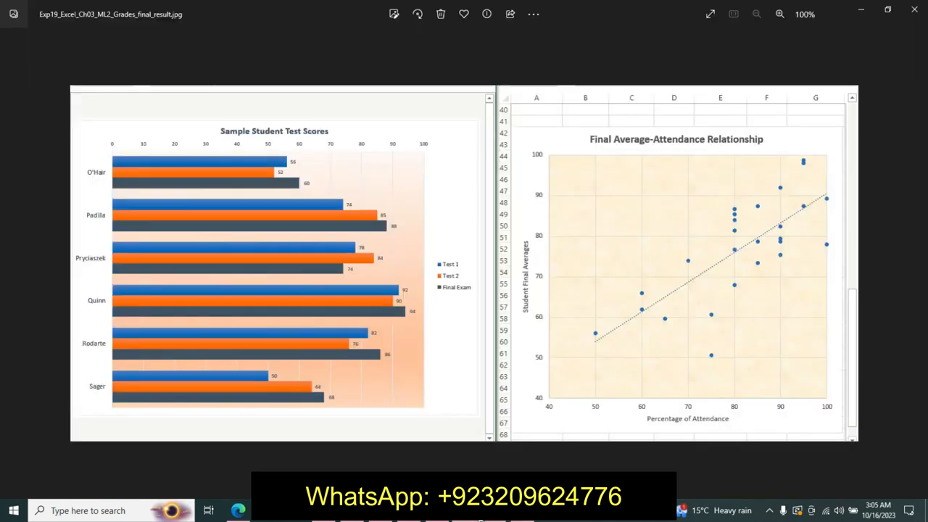
click(521, 519)
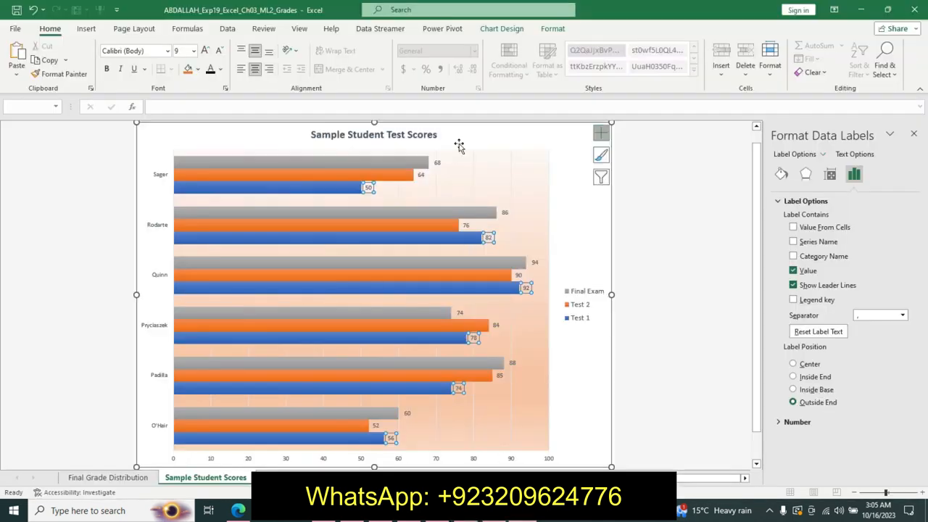
click(482, 206)
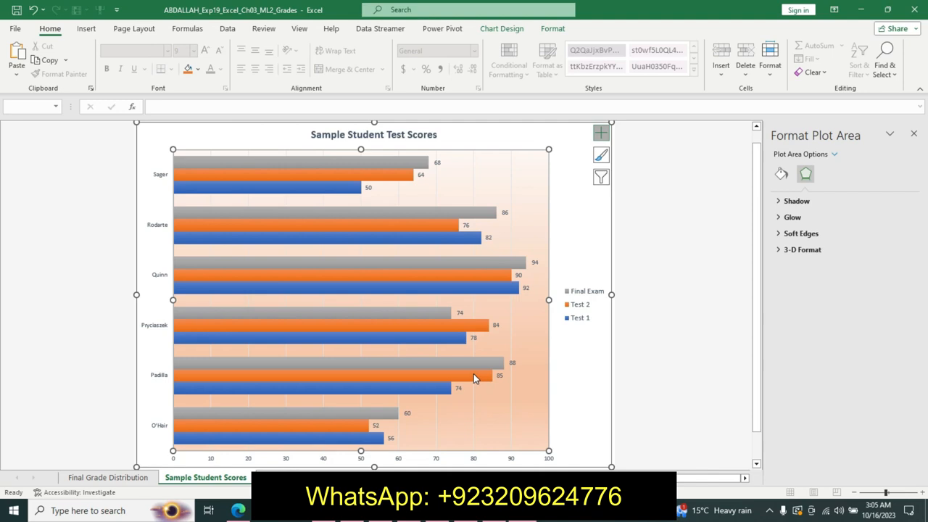
click(493, 519)
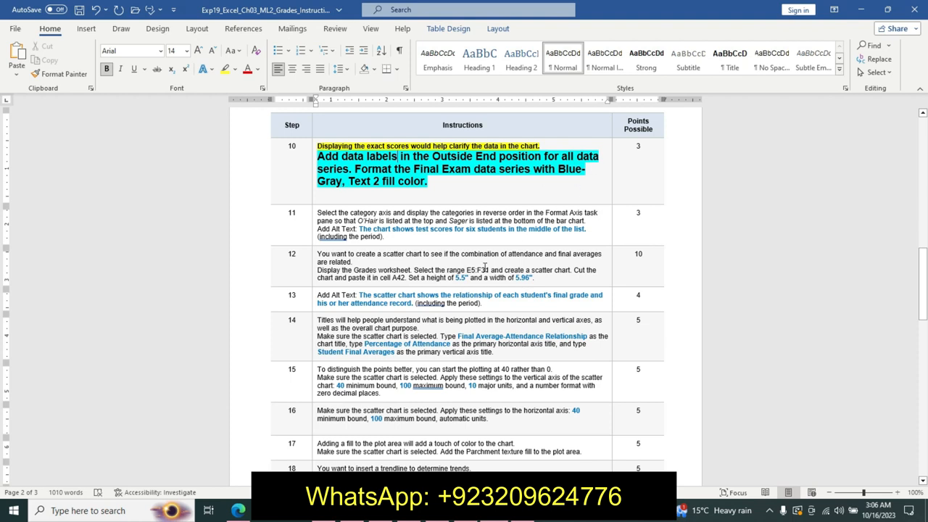
click(518, 510)
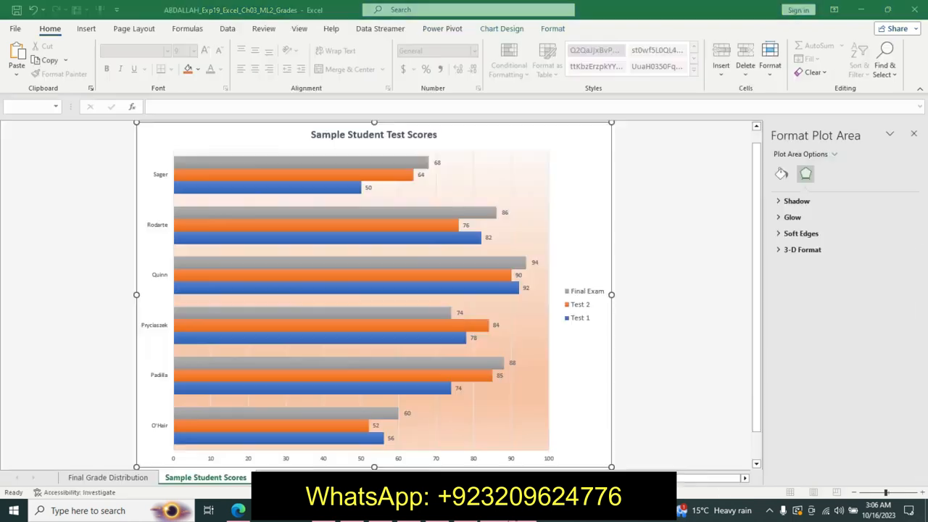
Fill the Final Exam data series with Blue-Gray, Text 2, as specified in step 10 of the Word instructions.
click(302, 163)
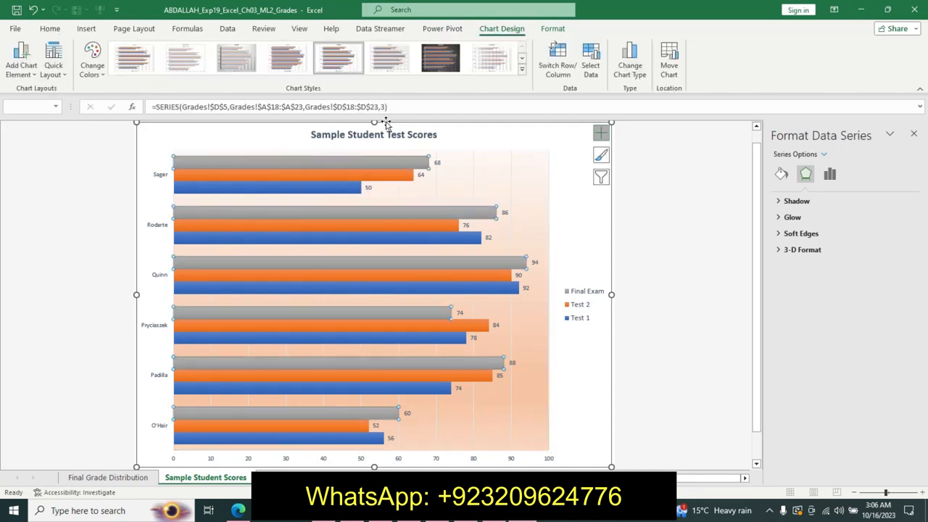
click(488, 511)
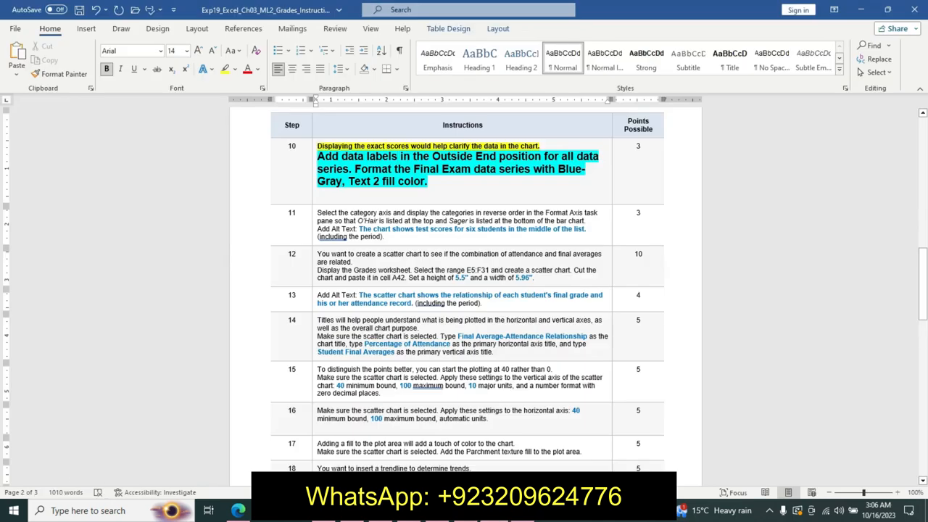
click(464, 510)
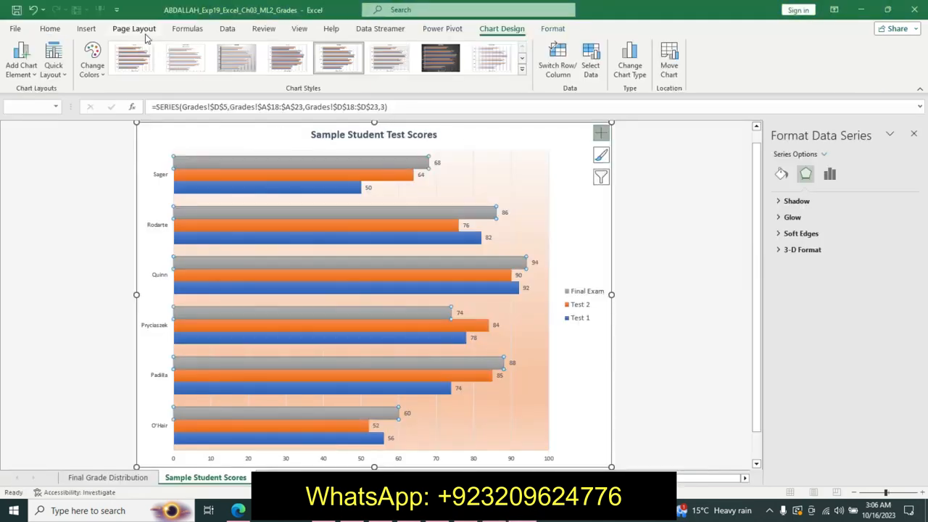
click(53, 30)
click(197, 69)
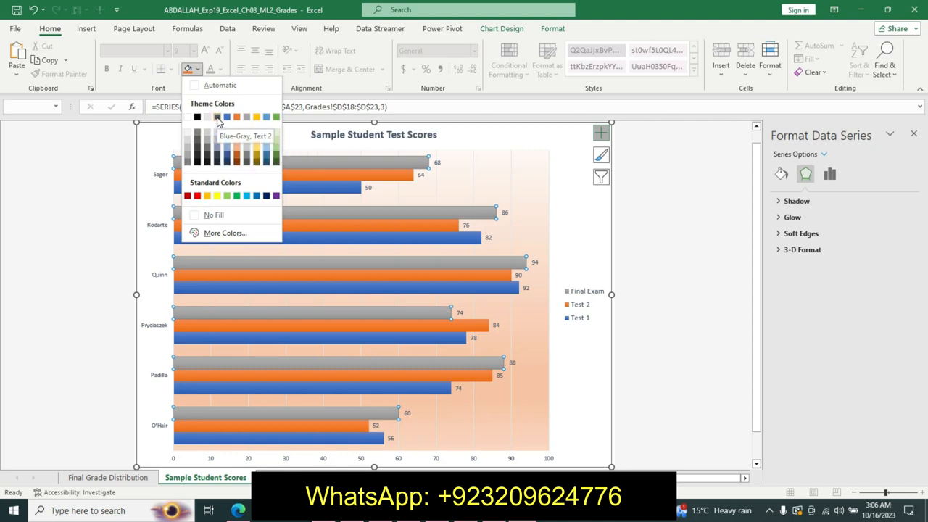
click(217, 118)
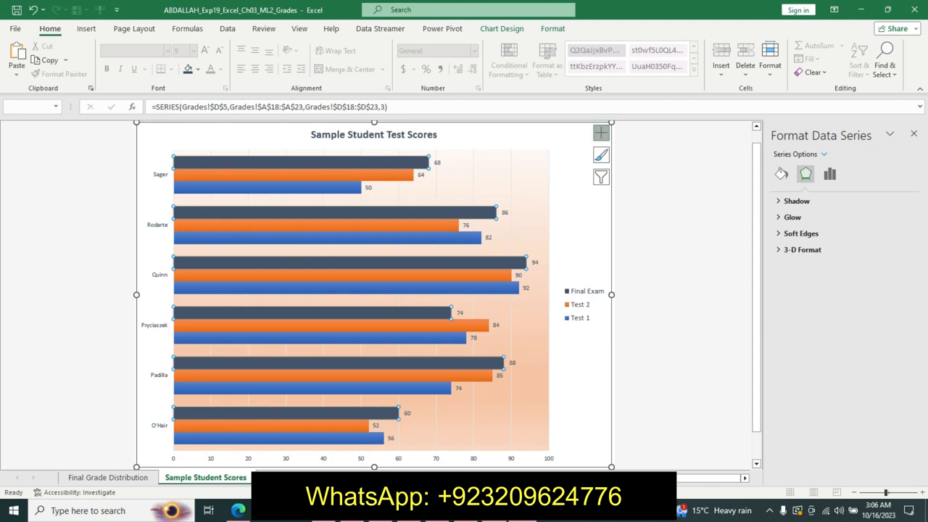
Compare the recolored bar chart with the sample chart in the final result image.
key(alt+Tab)
click(441, 514)
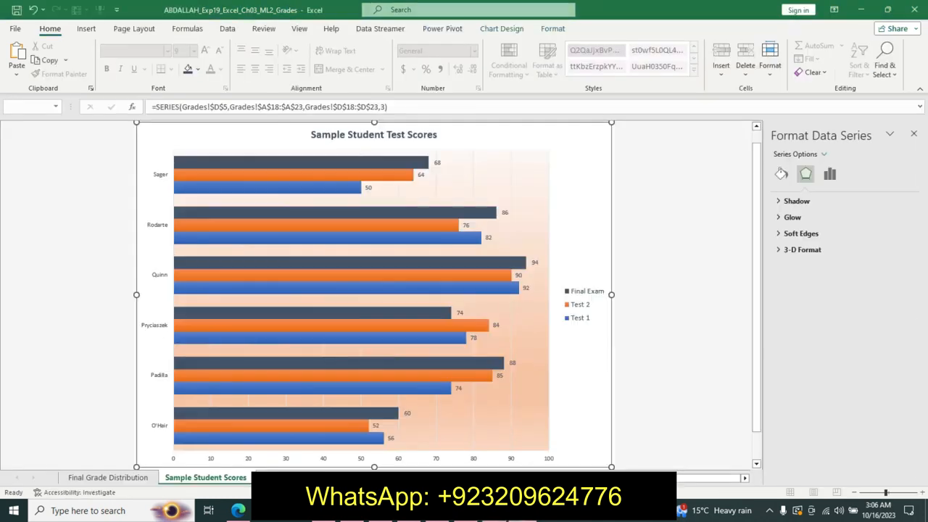
click(471, 516)
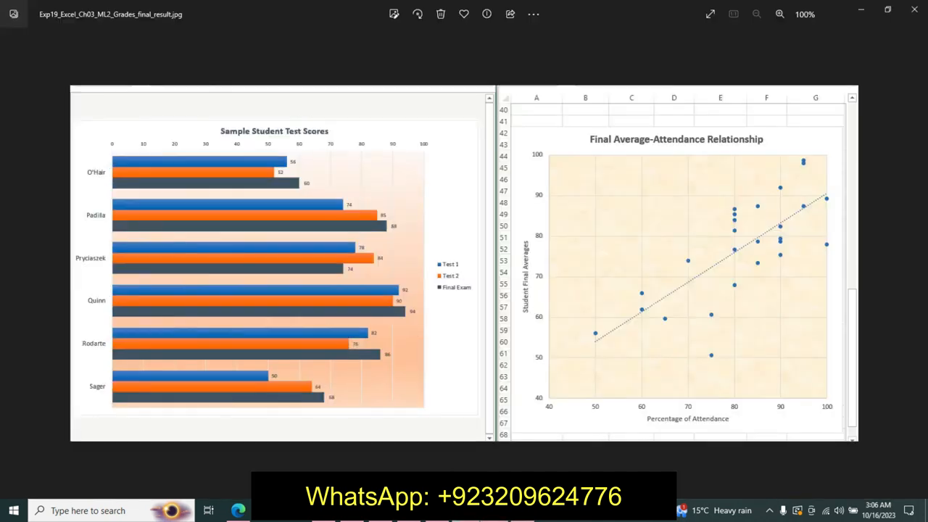
mouse_move(493, 513)
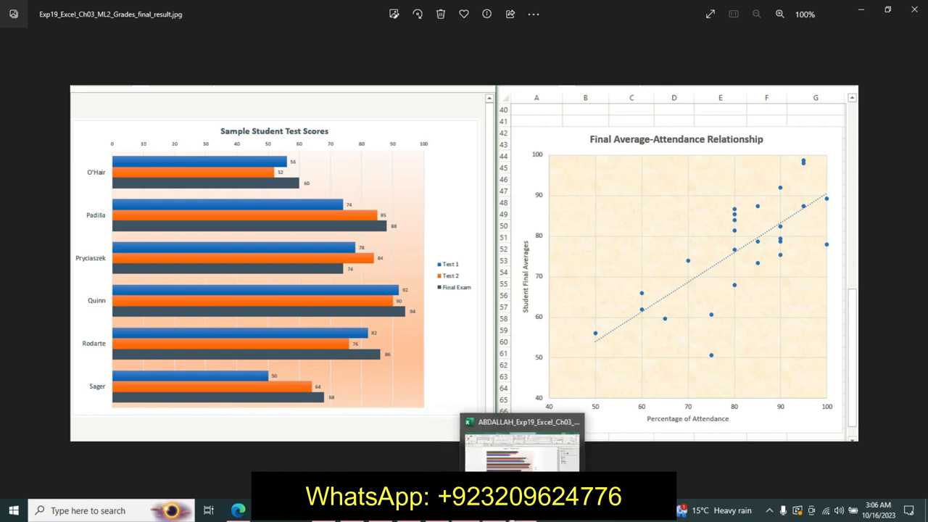
click(478, 438)
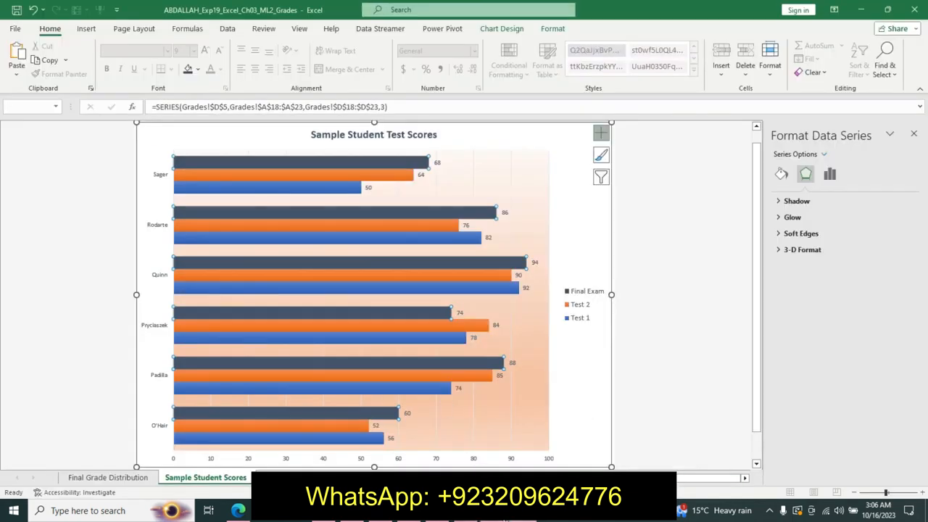
Return to the Word instructions, undo all emphasis formatting on step 10 and bring step 11 into view.
click(493, 514)
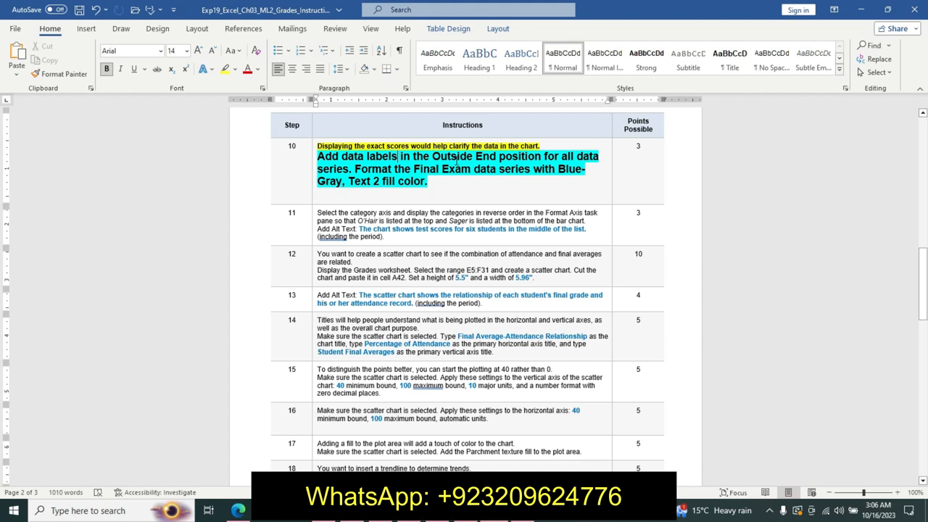
key(ctrl+z)
key(ctrl+z)
key(ctrl+z)
key(ctrl+z)
key(ctrl+z)
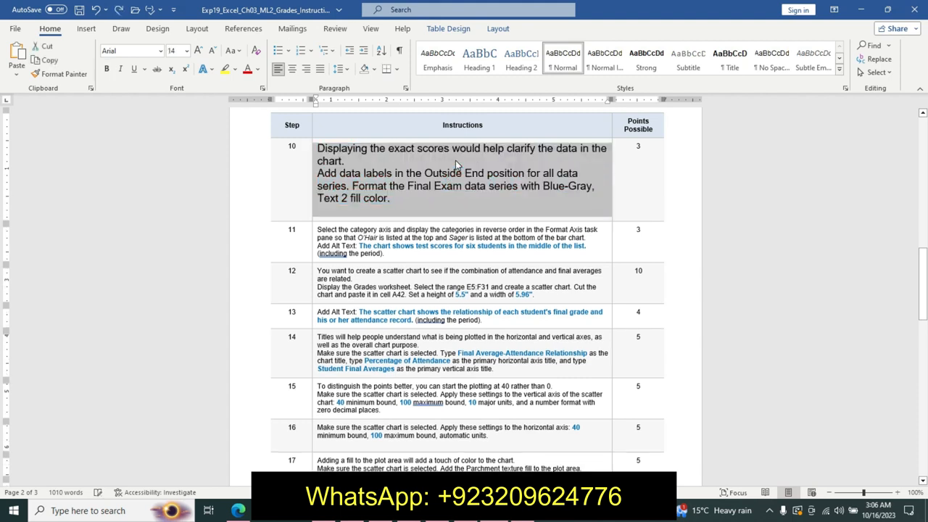
drag(926, 278, 924, 357)
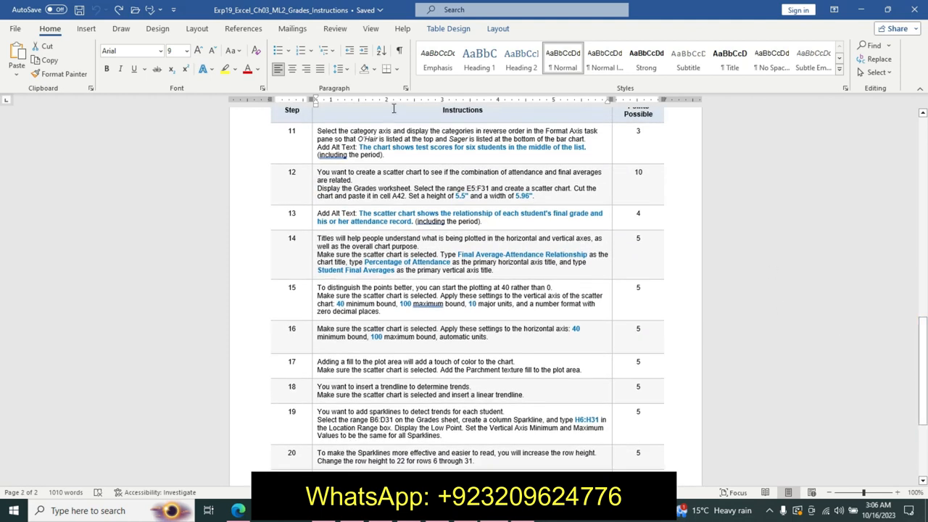
Format the step 11 text in the Word instructions as 18 pt bold with yellow highlighting.
drag(320, 130, 583, 155)
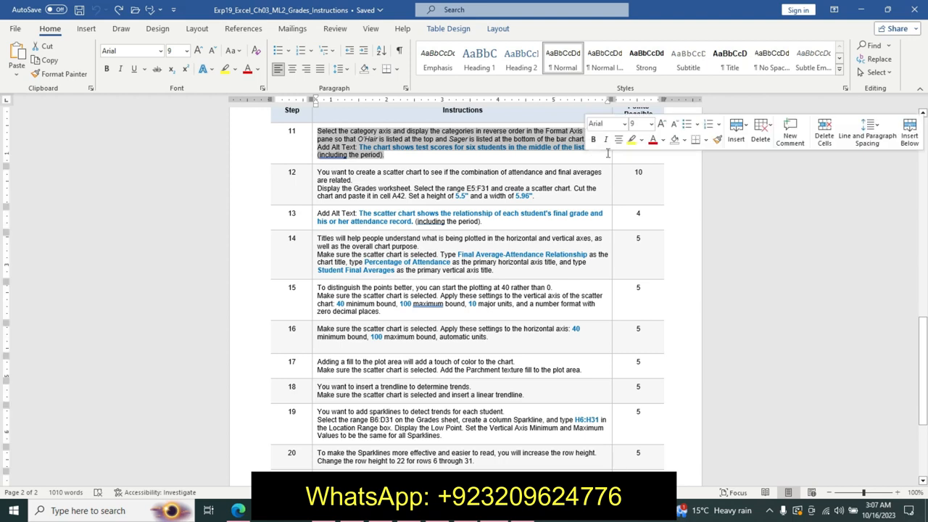
click(650, 126)
click(640, 225)
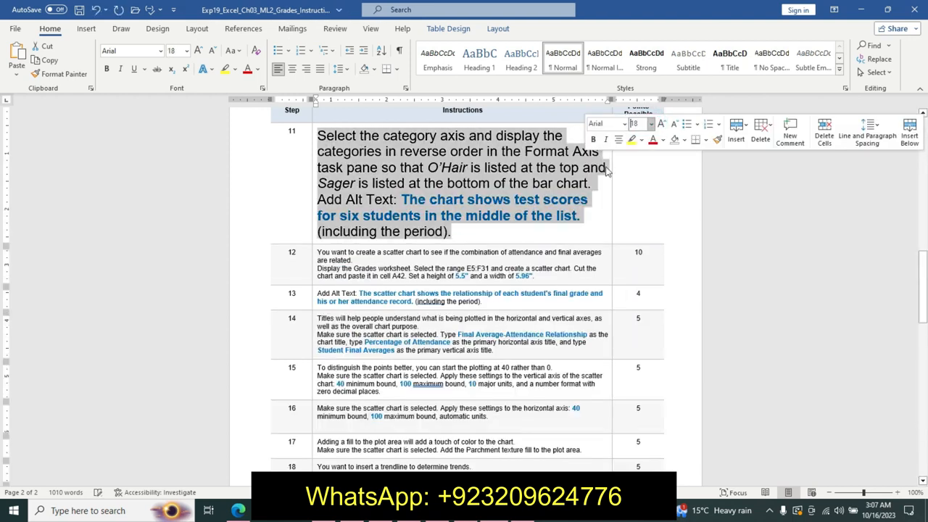
click(593, 139)
click(641, 139)
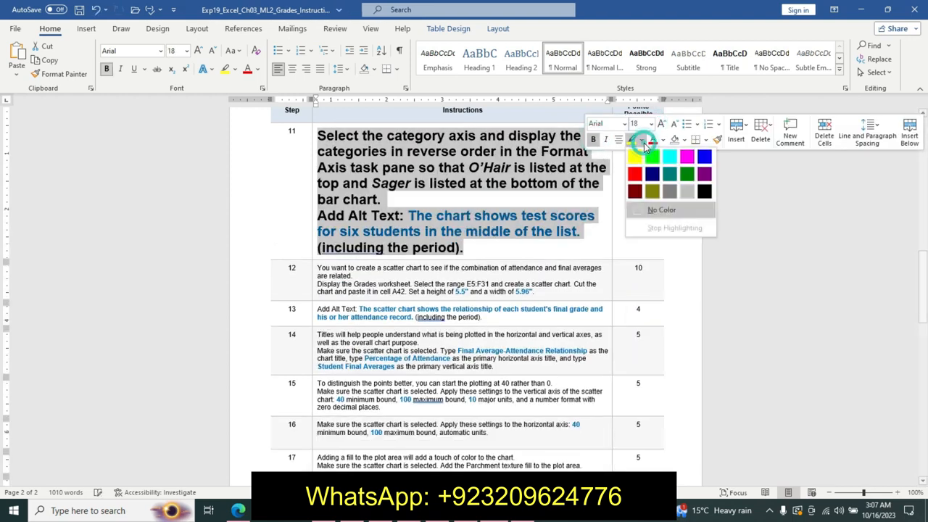
click(635, 158)
click(425, 215)
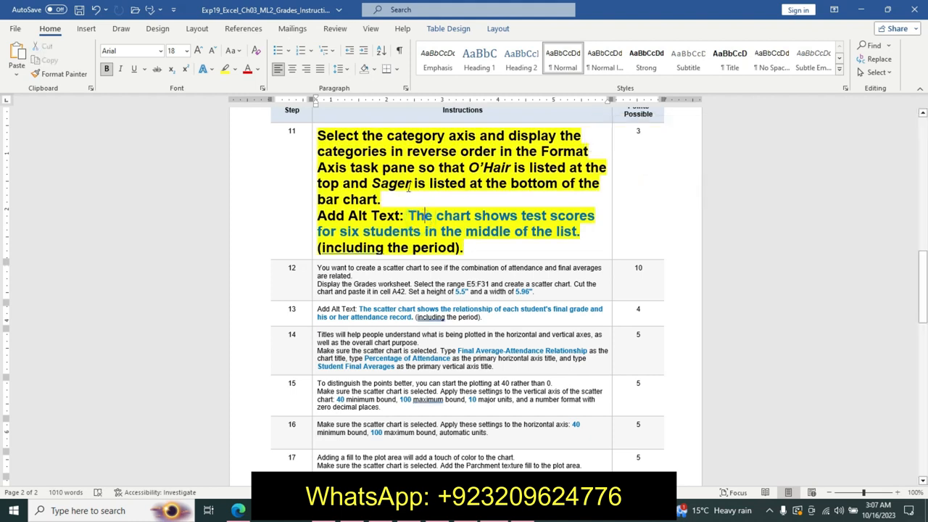
Change the highlighting of the whole step 11 text to turquoise.
drag(319, 129, 559, 246)
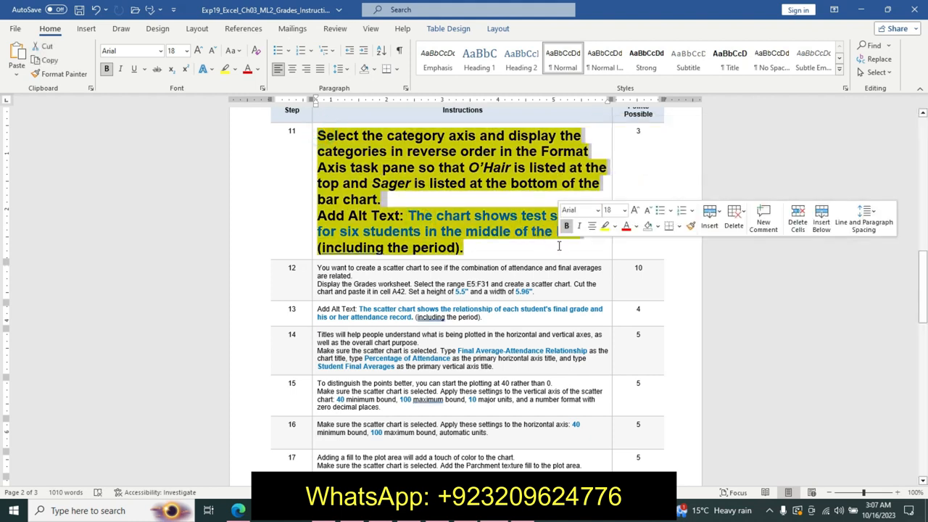
click(615, 226)
click(649, 243)
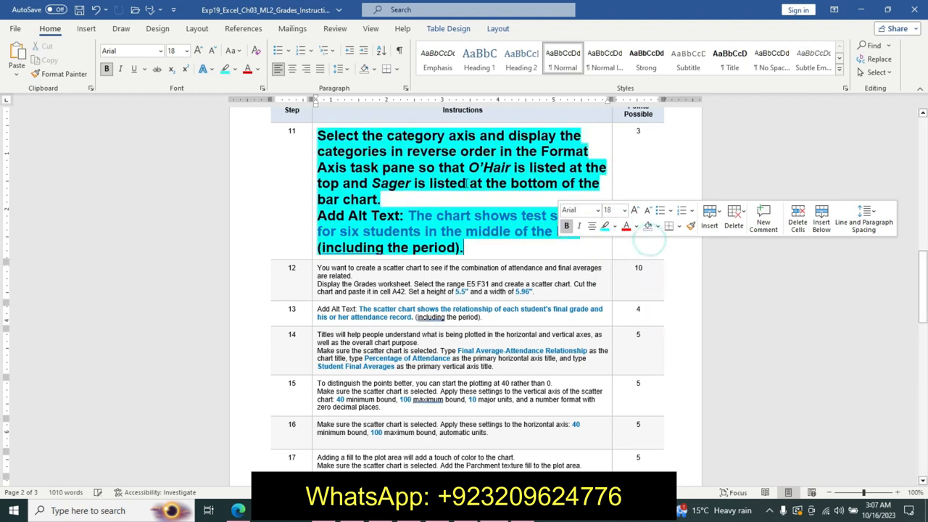
click(467, 182)
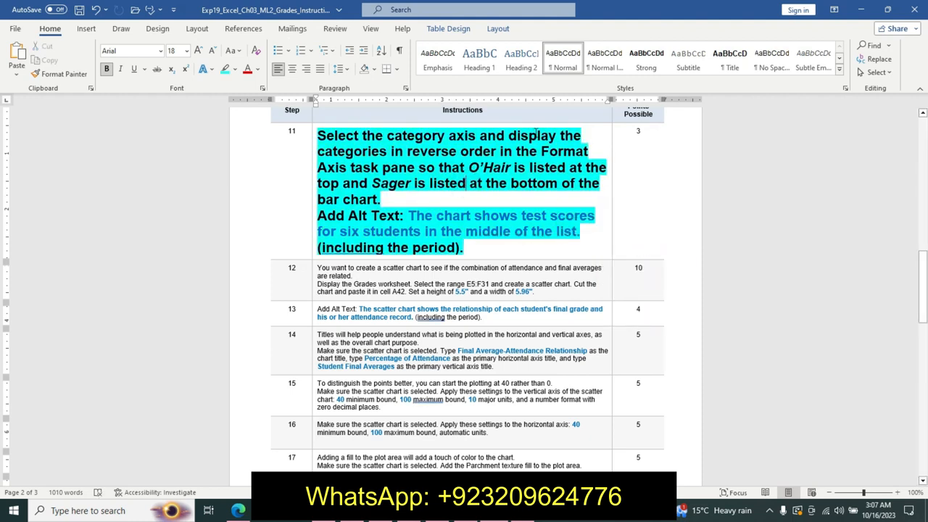
Switch to Excel and display the bar chart's category axis in reverse order.
click(516, 509)
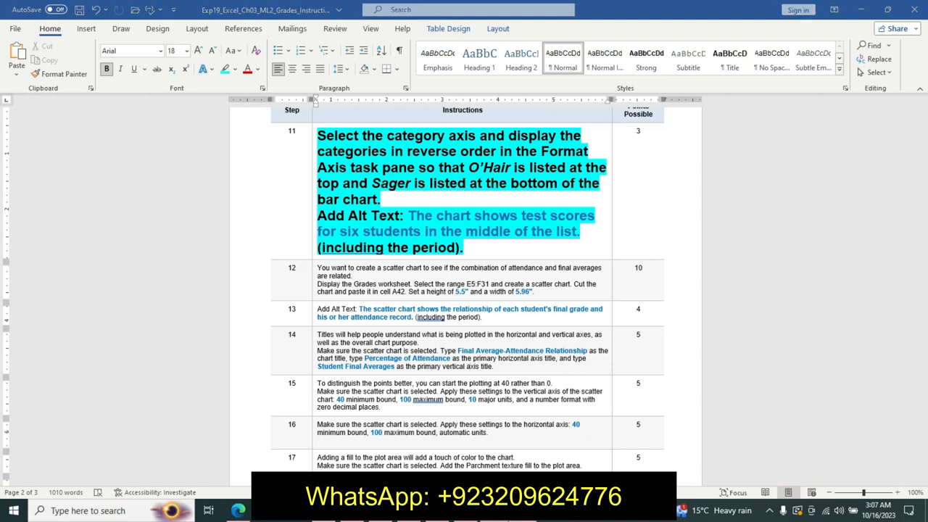
right_click(161, 328)
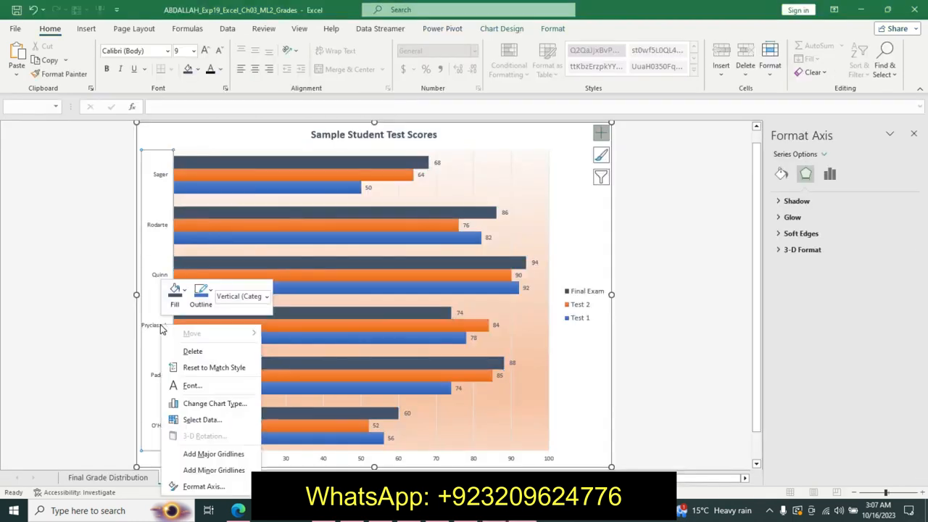
click(215, 484)
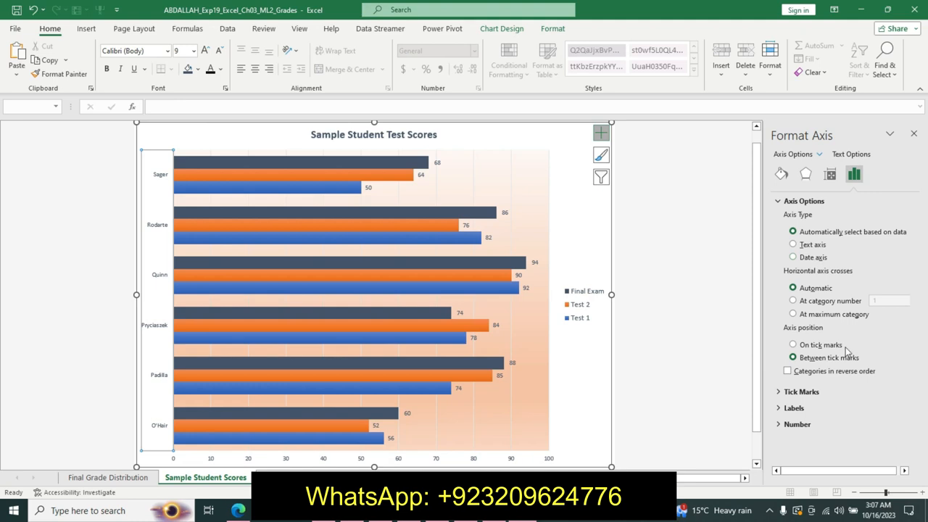
click(787, 370)
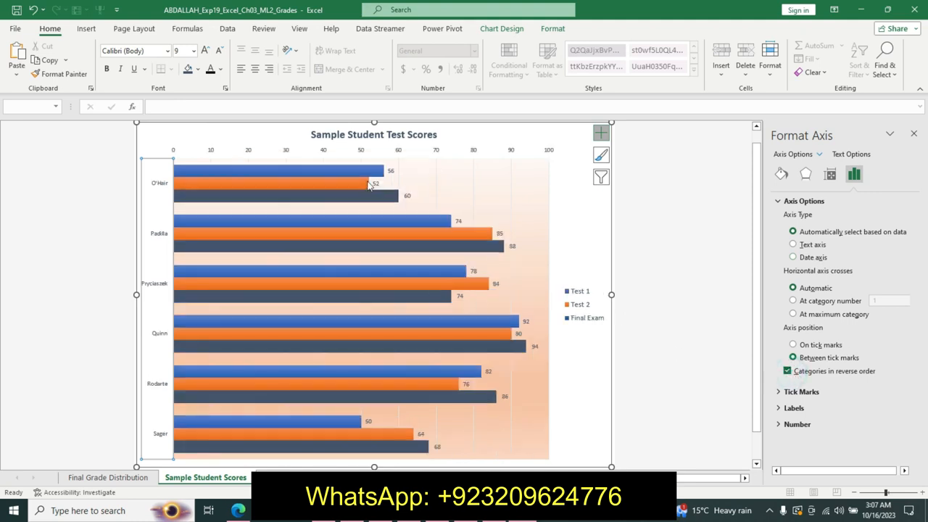
Return to the Word instructions and copy the alt text sentence given in step 11, including its period.
key(alt+Tab)
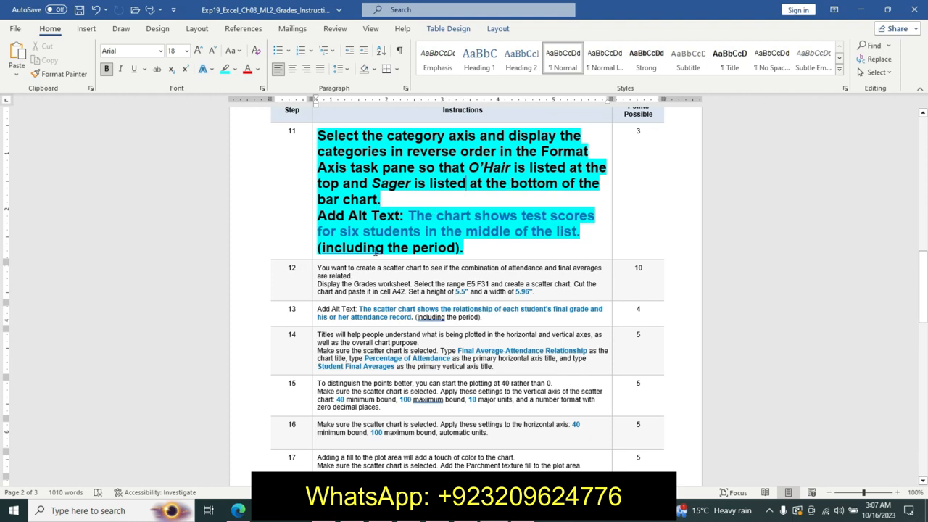
drag(406, 215, 585, 236)
key(ctrl+c)
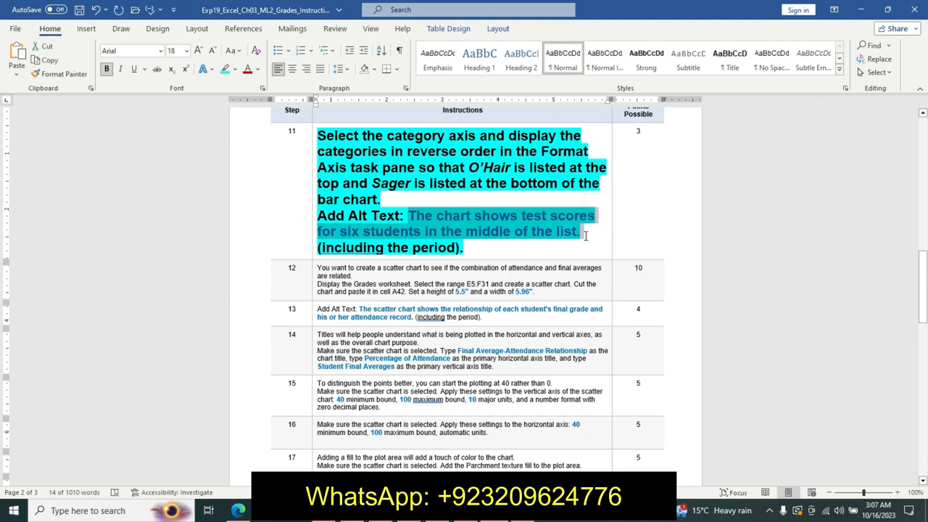
Switch to Excel, add the chart alt text "The chart shows test scores for six students in the middle of the list." and close the task panes.
key(alt+Tab)
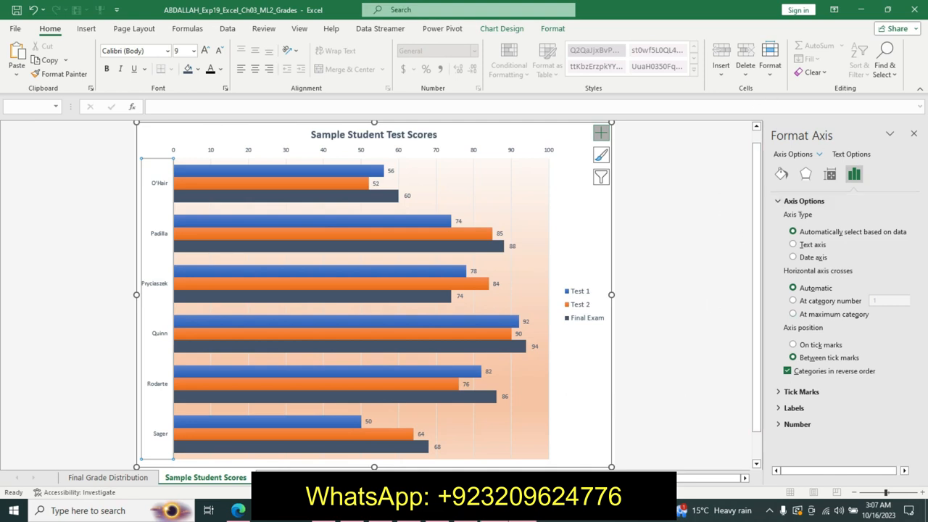
right_click(569, 129)
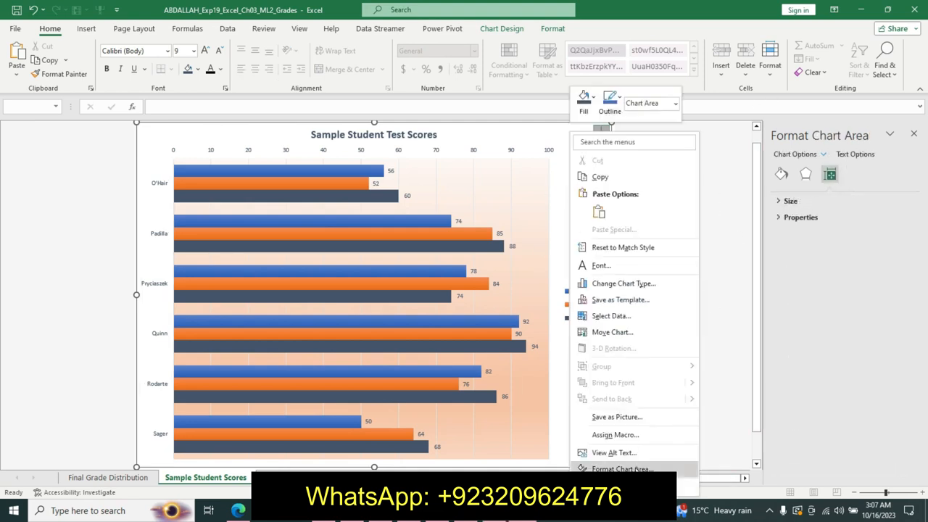
key(Escape)
right_click(569, 169)
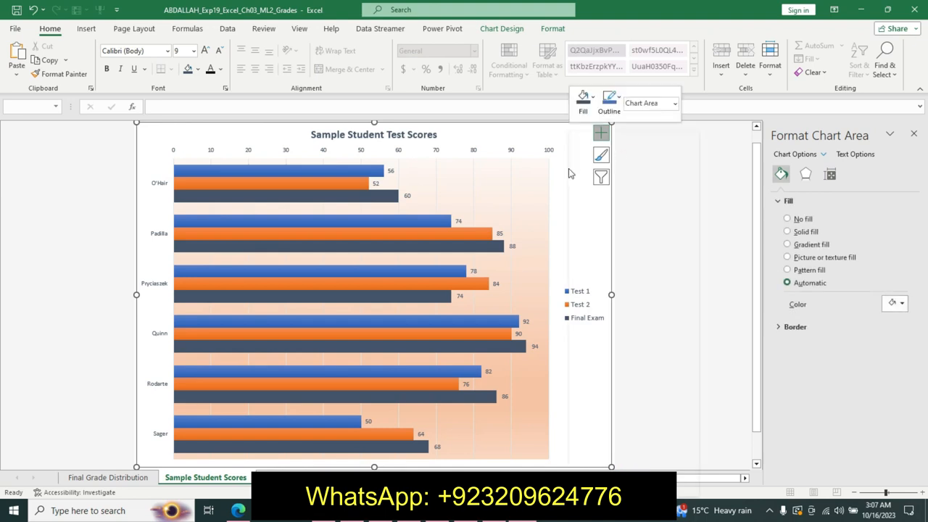
click(609, 454)
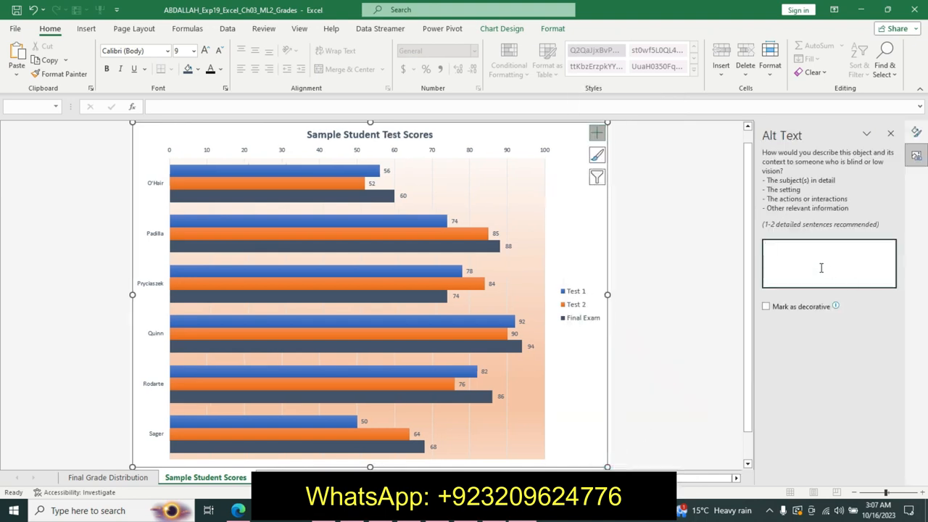
key(ctrl+v)
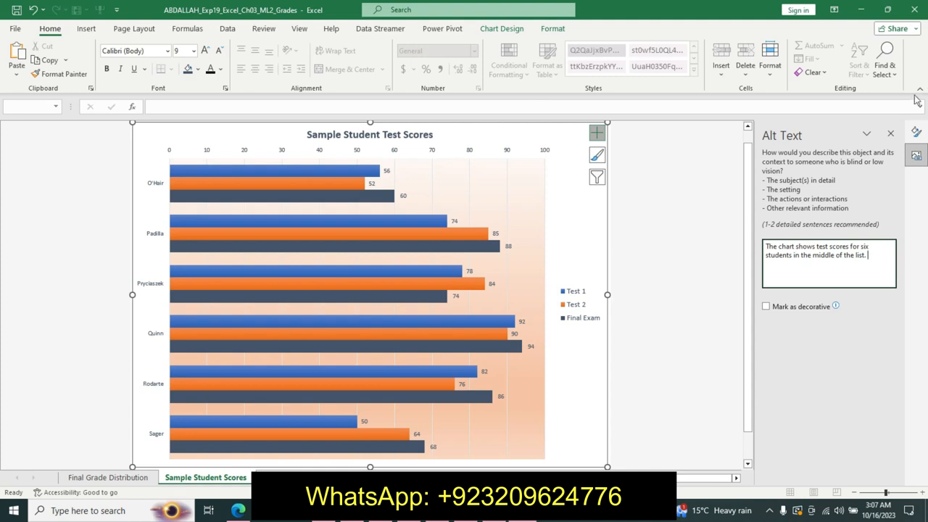
click(890, 134)
click(914, 135)
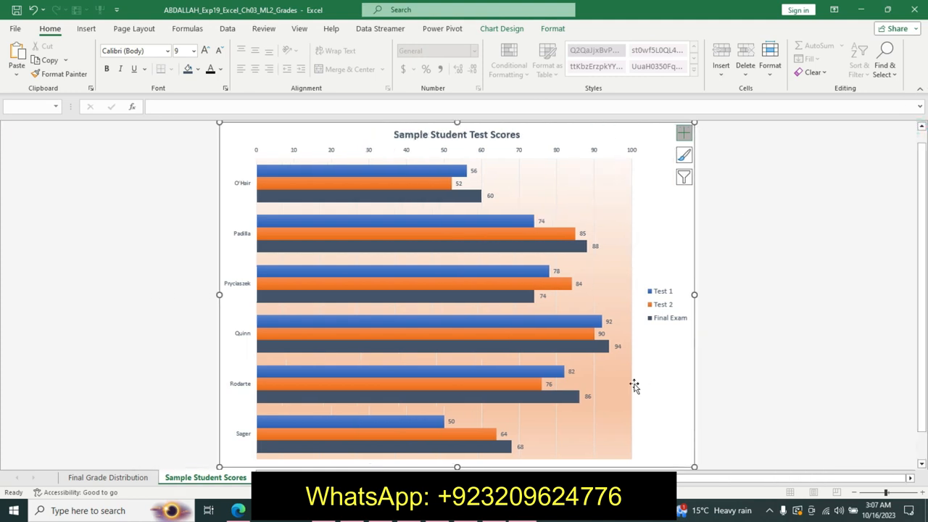
Return to the Word instructions and undo all emphasis formatting on step 11.
click(503, 516)
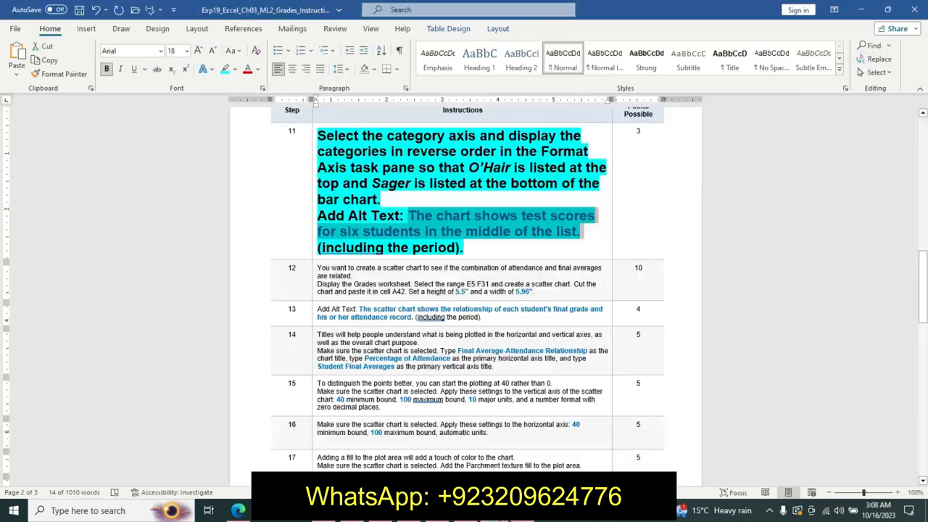
key(ctrl+z)
key(ctrl+z)
key(ctrl+z)
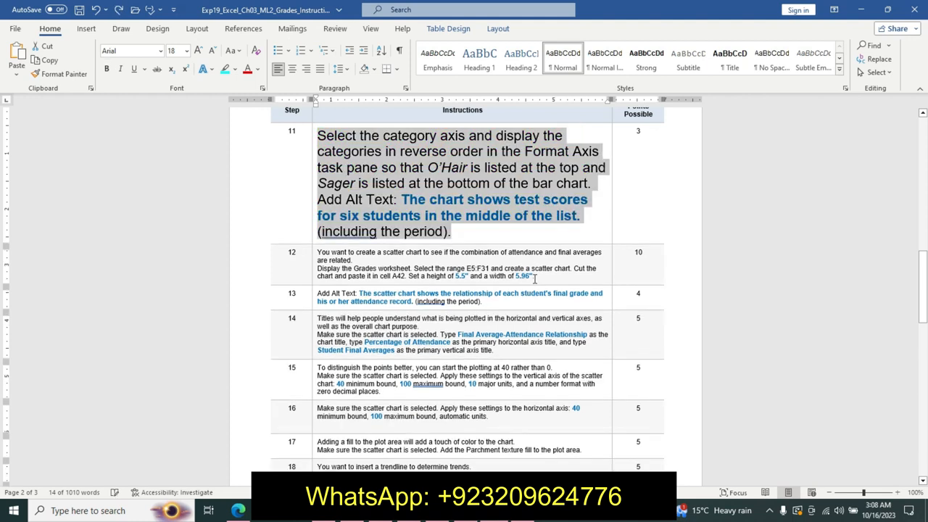
click(645, 274)
drag(926, 386, 926, 174)
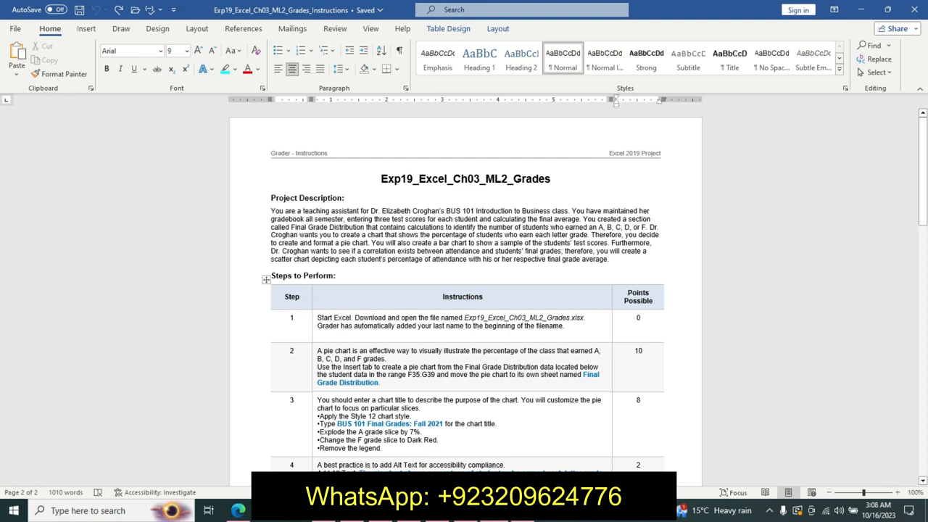
Switch to Excel and review the Sample Student Scores bar chart, the Grades worksheet data and the Final Grade Distribution pie chart.
click(522, 510)
click(526, 245)
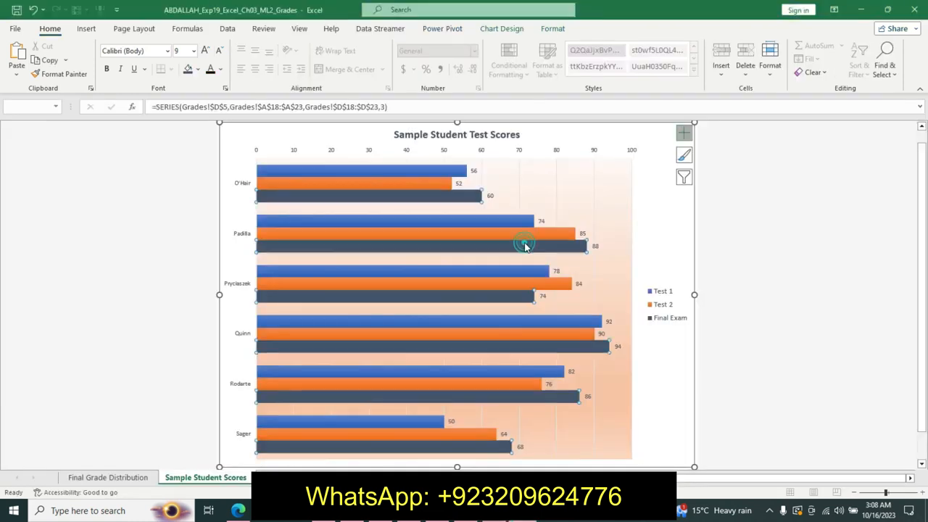
click(824, 214)
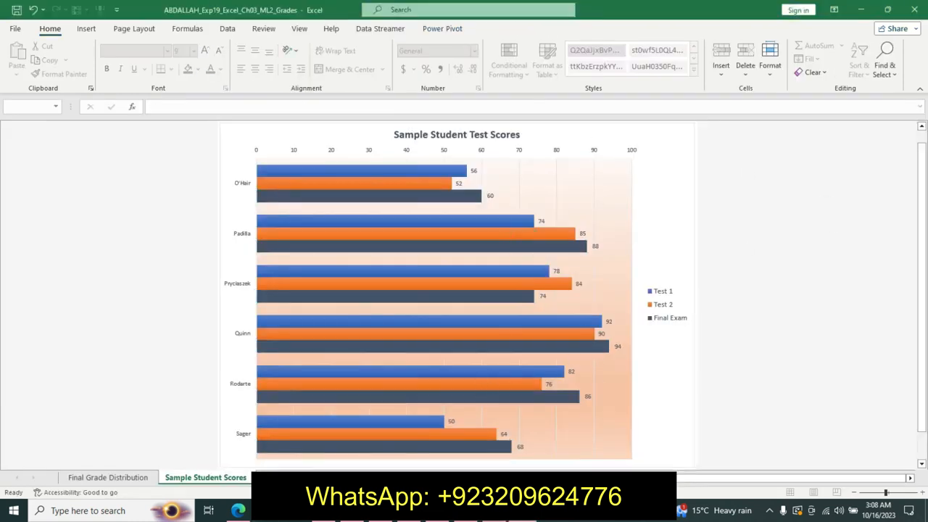
click(108, 477)
click(403, 415)
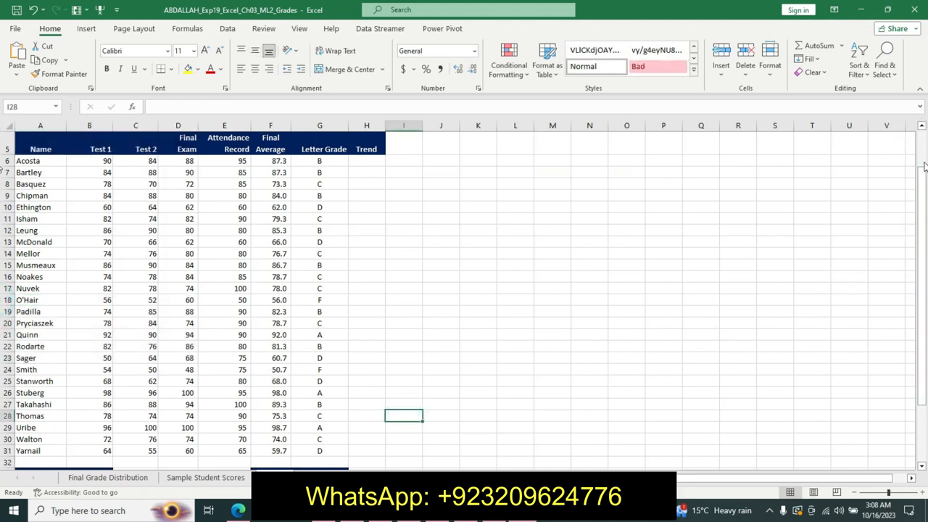
drag(922, 174, 922, 138)
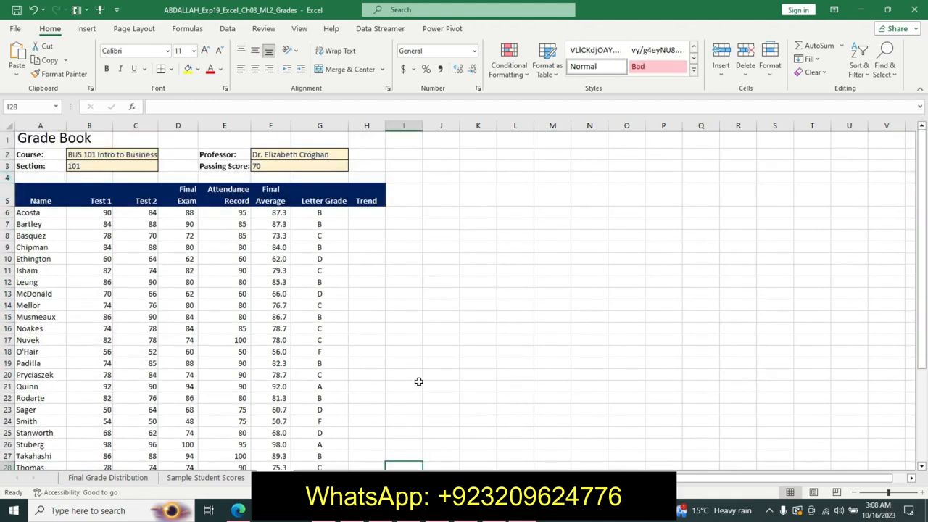
click(121, 478)
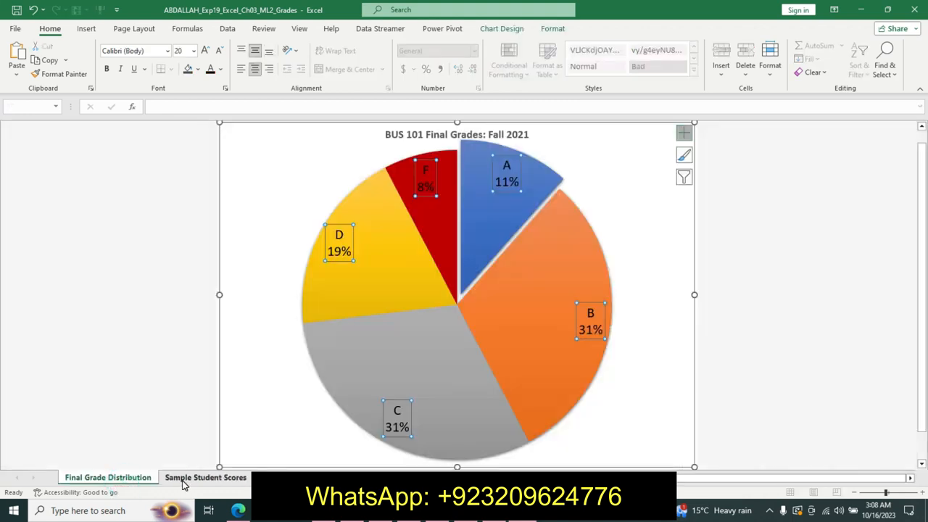
click(183, 480)
click(131, 478)
click(269, 412)
click(174, 482)
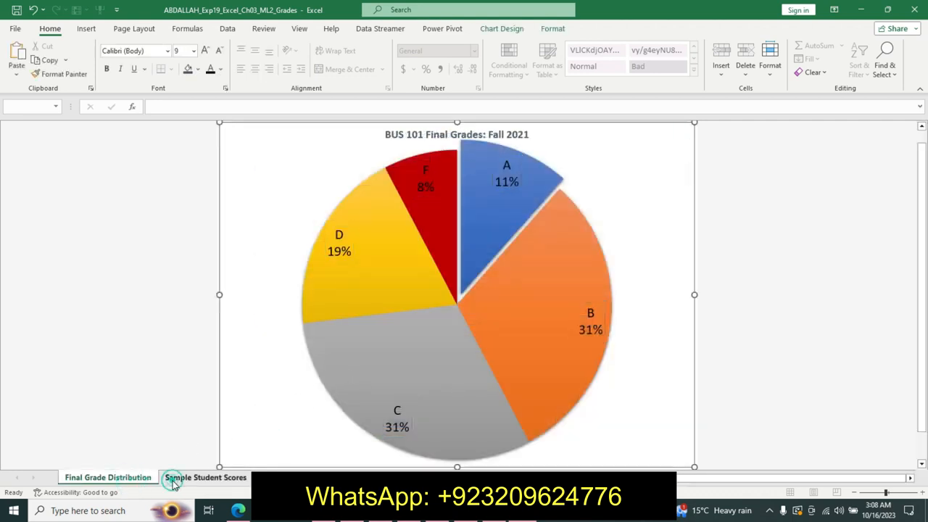